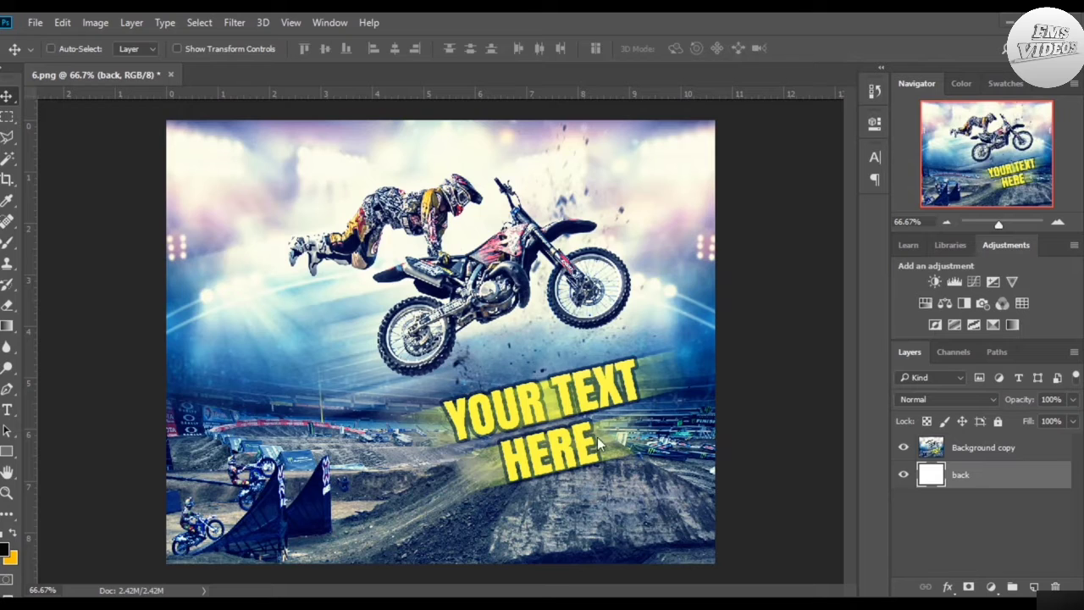
Step: Delete the Background copy layer from 6.png, keeping the white back layer
{"action": "left_click", "coordinate": [1018, 458]}
{"action": "key", "text": "Delete"}
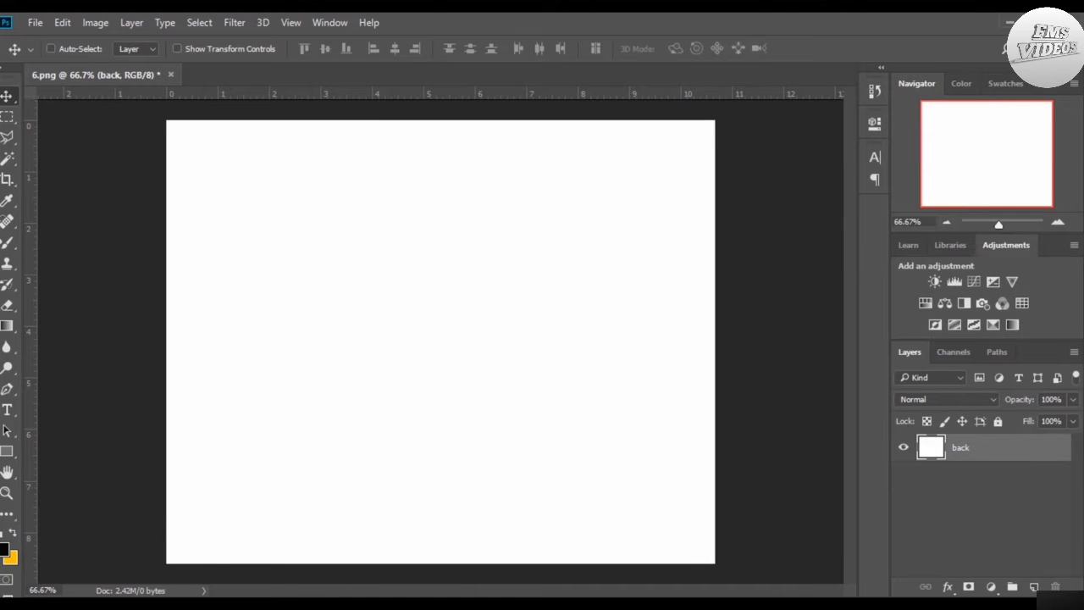
Step: Preview the download image from the project folder in Windows Photo Viewer and close it
{"action": "left_click", "coordinate": [175, 605]}
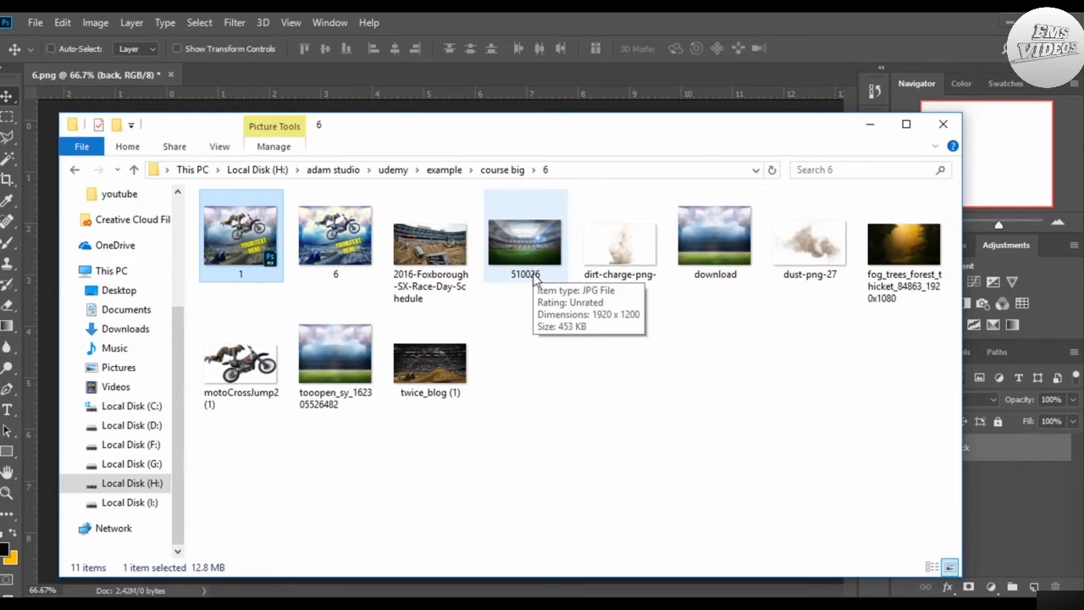
{"action": "left_click", "coordinate": [721, 258]}
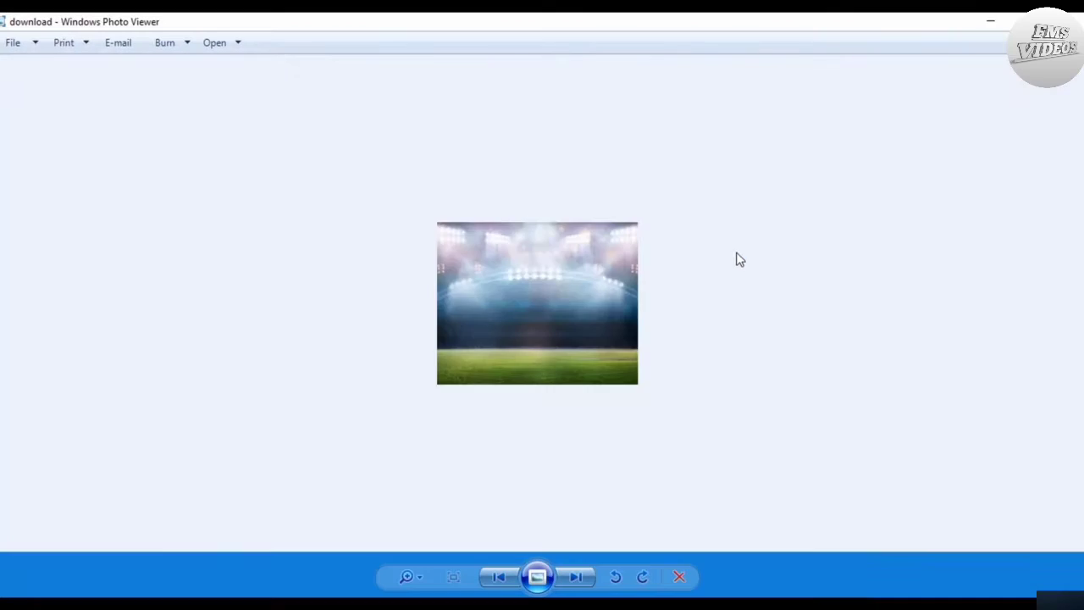
{"action": "left_click", "coordinate": [1069, 21]}
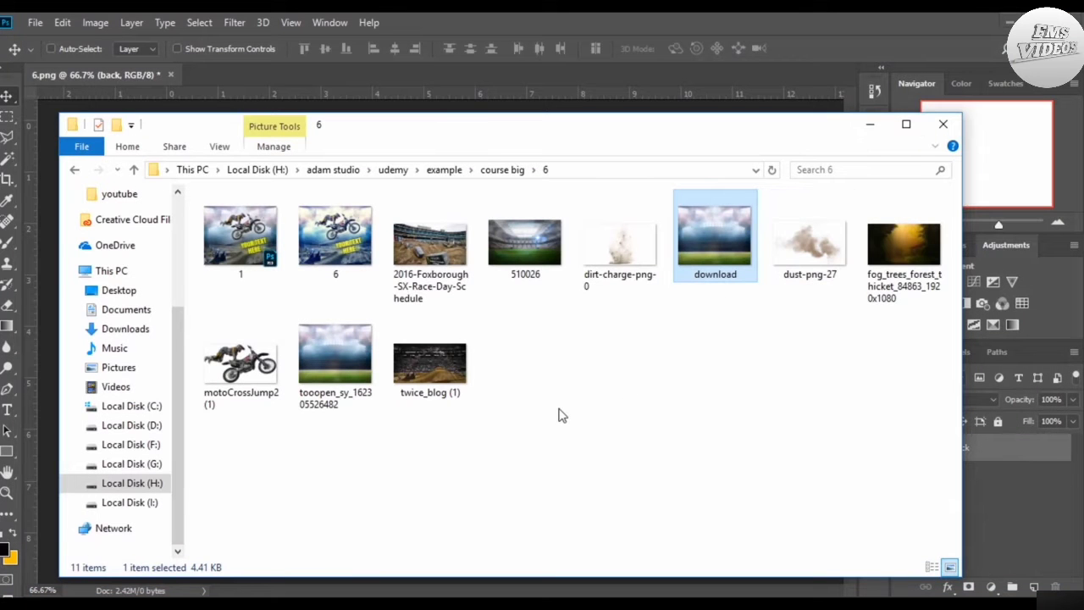
{"action": "left_click", "coordinate": [356, 371]}
{"action": "double_click", "coordinate": [356, 373]}
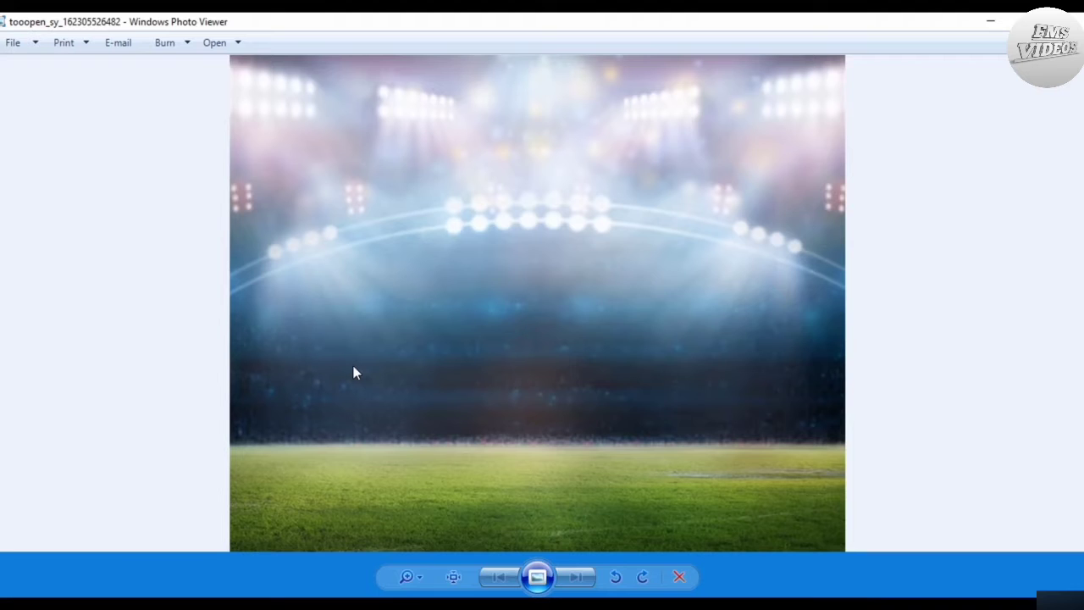
{"action": "right_click", "coordinate": [489, 256]}
{"action": "mouse_move", "coordinate": [534, 265]}
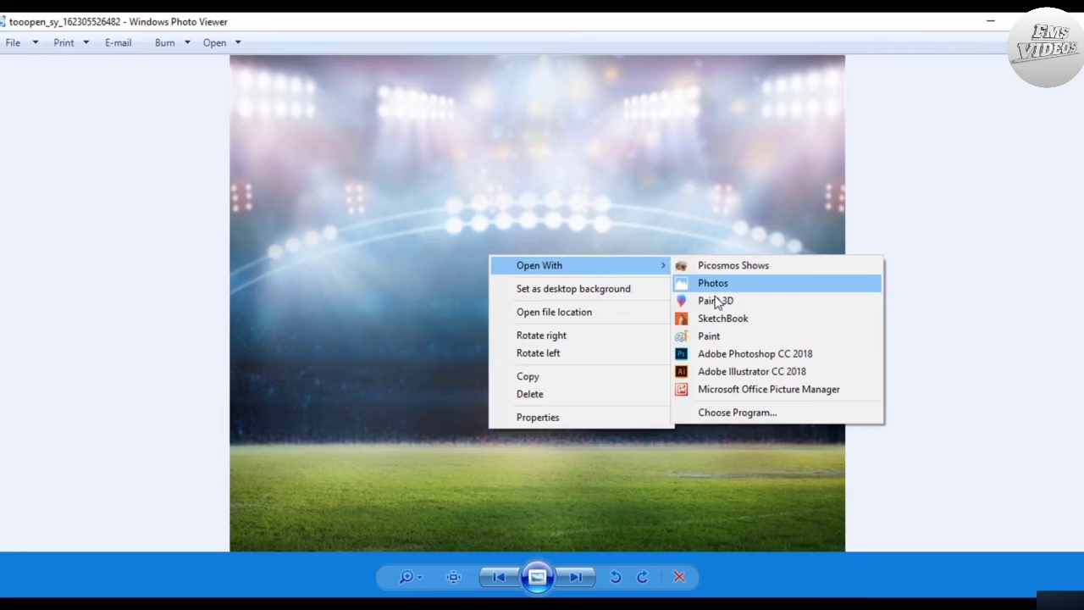
{"action": "left_click", "coordinate": [721, 353]}
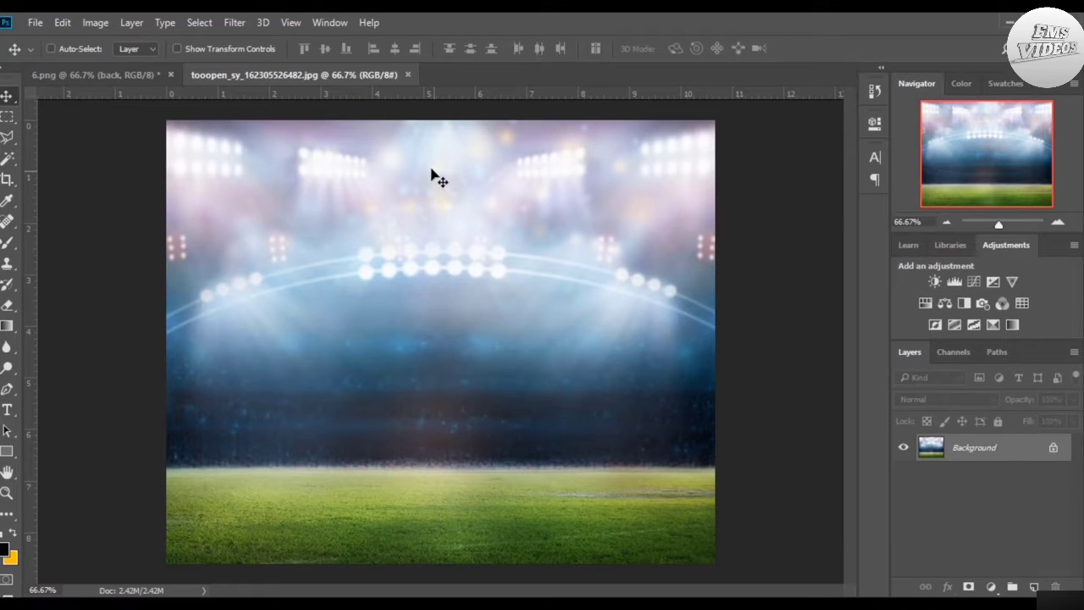
{"action": "left_click_drag", "start_coordinate": [438, 178], "coordinate": [474, 295]}
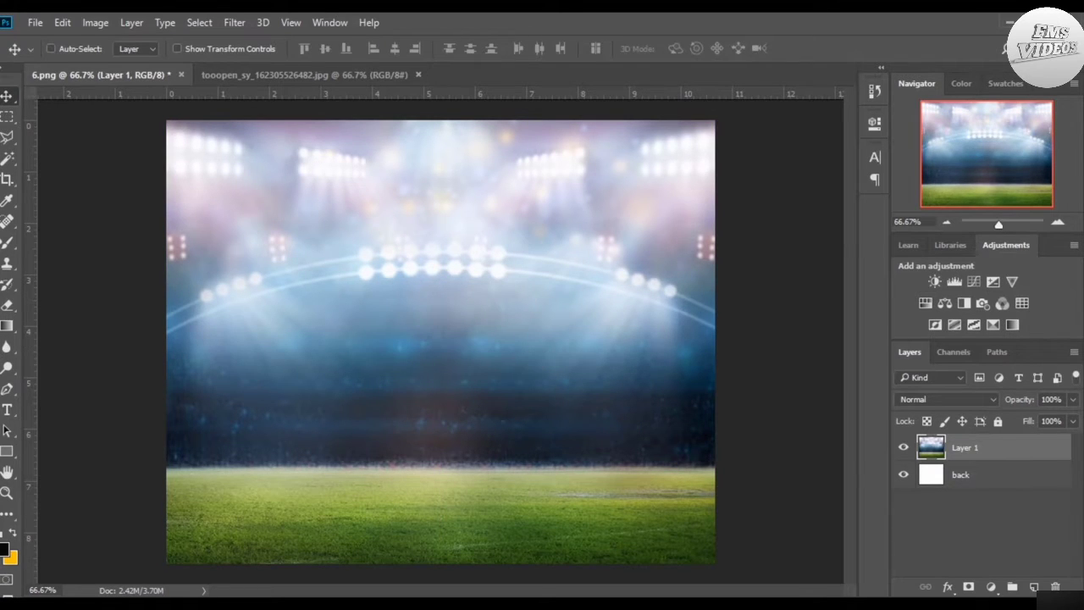
Step: Open 2016-Foxborough-SX-Race-Day-Schedule from the project folder in Photoshop and place it over the lower part of 6.png
{"action": "left_click", "coordinate": [132, 605]}
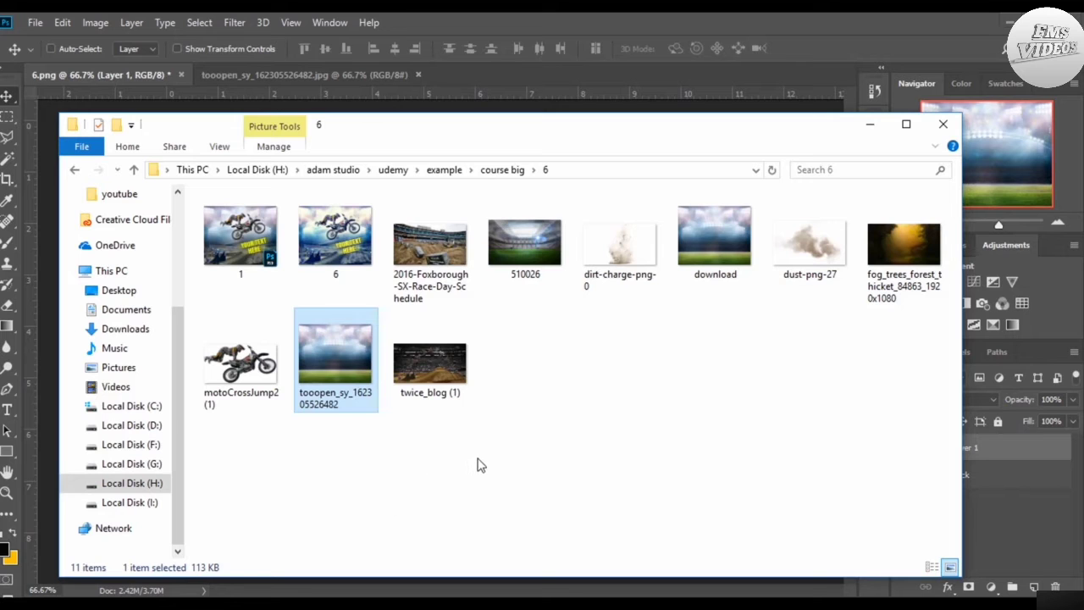
{"action": "double_click", "coordinate": [441, 254]}
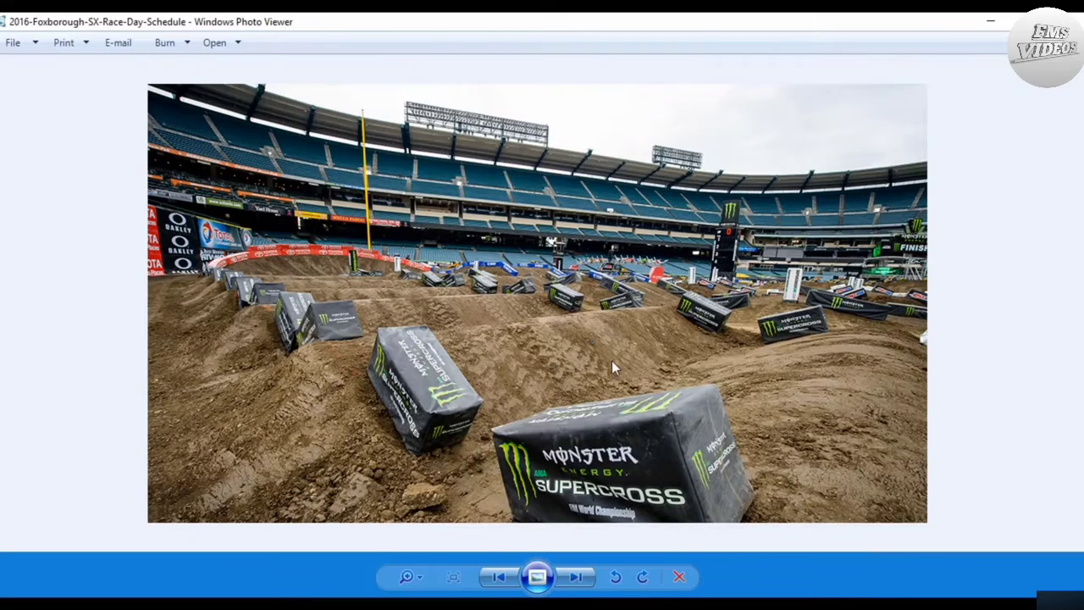
{"action": "right_click", "coordinate": [497, 287]}
{"action": "mouse_move", "coordinate": [603, 307]}
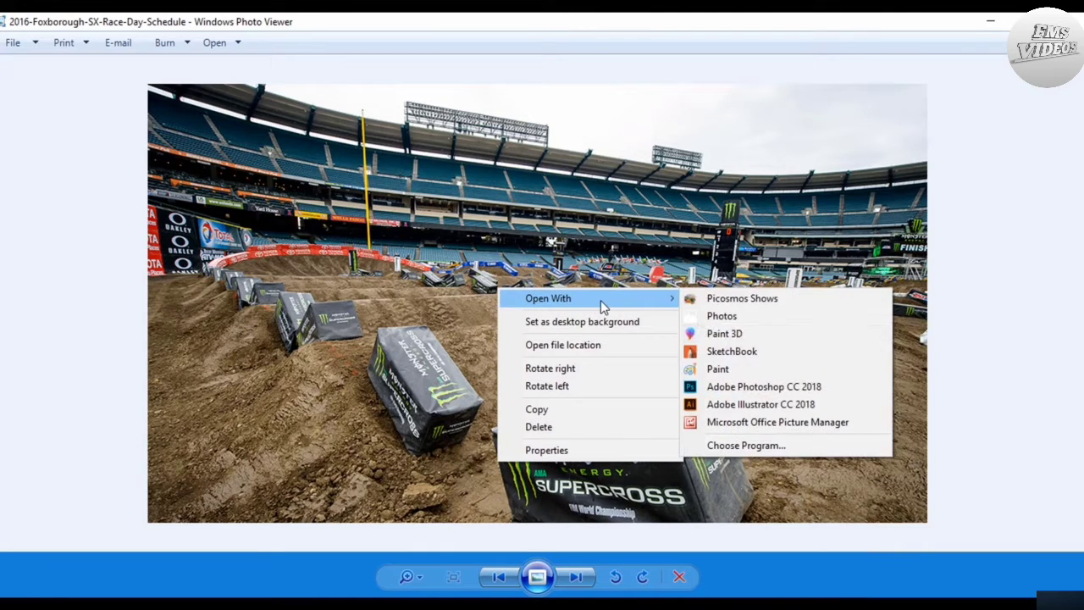
{"action": "left_click", "coordinate": [798, 390]}
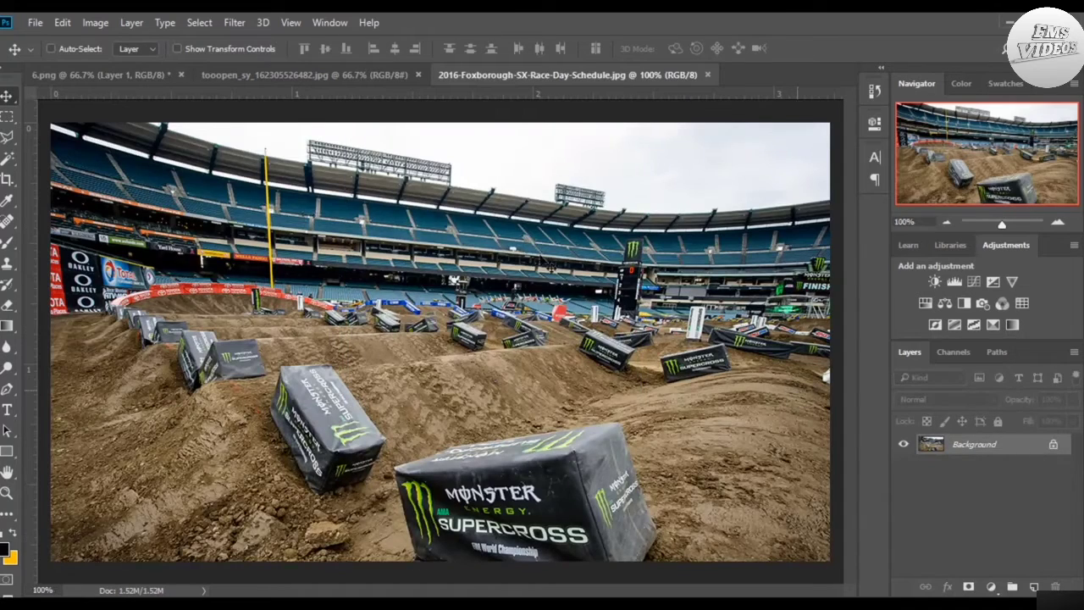
{"action": "left_click_drag", "start_coordinate": [542, 258], "coordinate": [485, 413]}
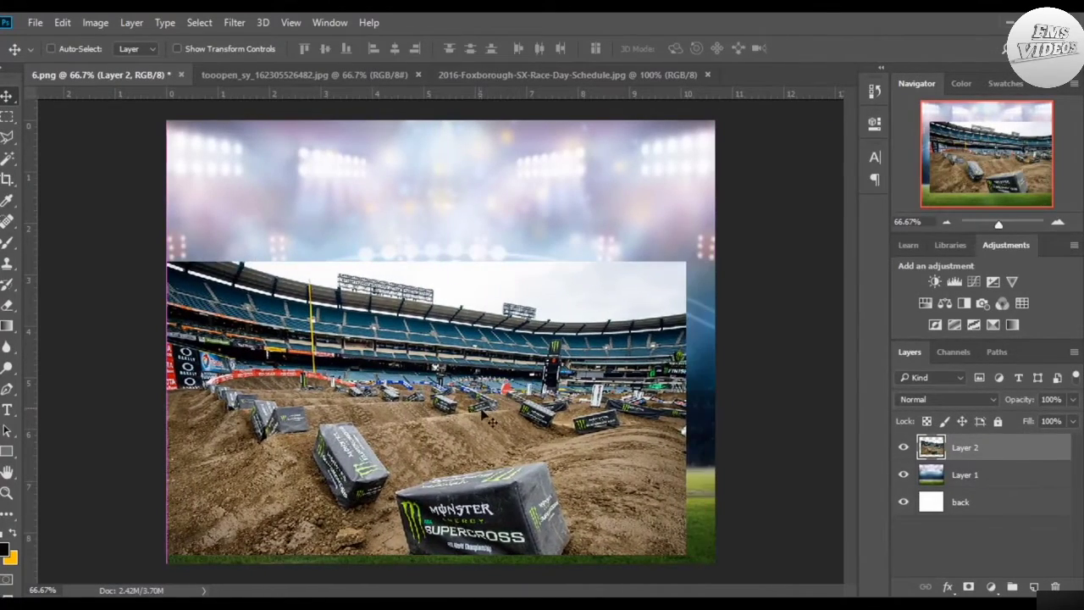
Step: Stretch the dirt track layer to the canvas's full width and lower edge, at 105.57% width and 99.63% height
{"action": "left_click", "coordinate": [227, 49]}
{"action": "left_click_drag", "start_coordinate": [686, 408], "coordinate": [716, 408]}
{"action": "left_click_drag", "start_coordinate": [441, 554], "coordinate": [441, 564]}
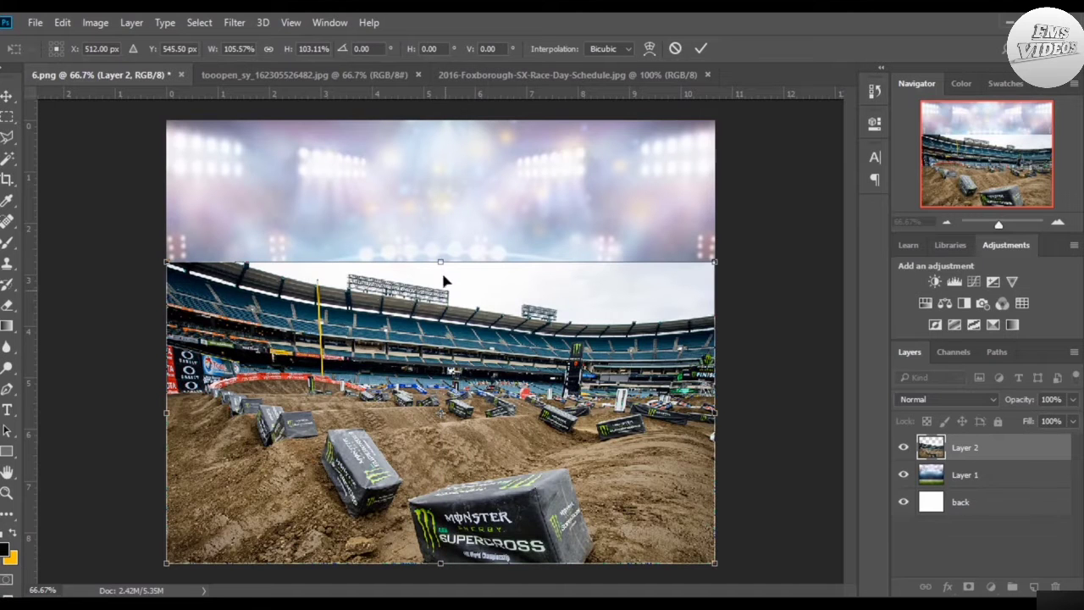
{"action": "left_click_drag", "start_coordinate": [439, 264], "coordinate": [437, 273]}
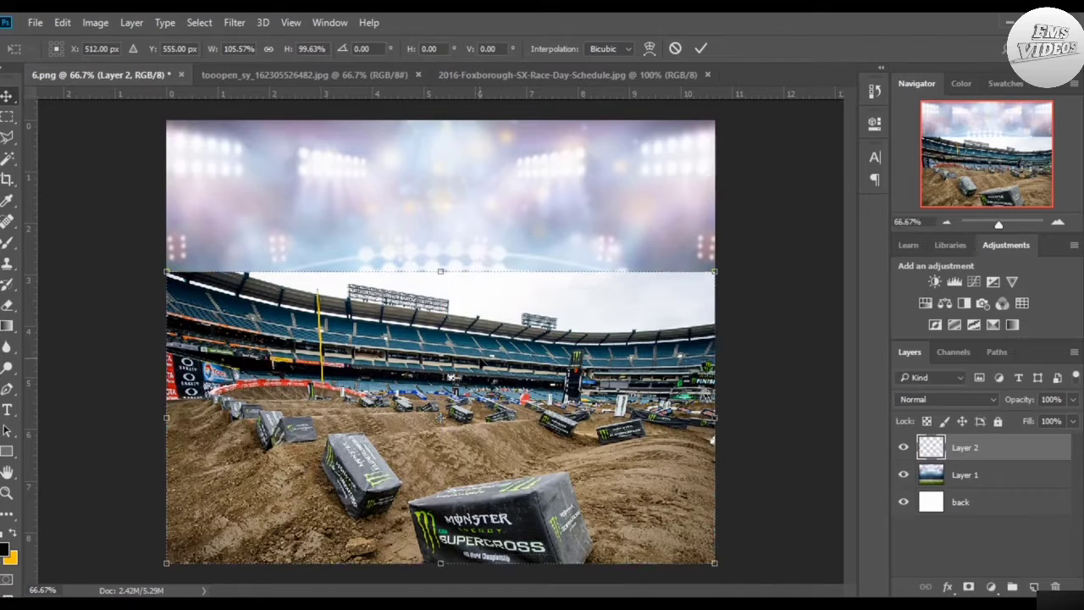
{"action": "key", "text": "Return"}
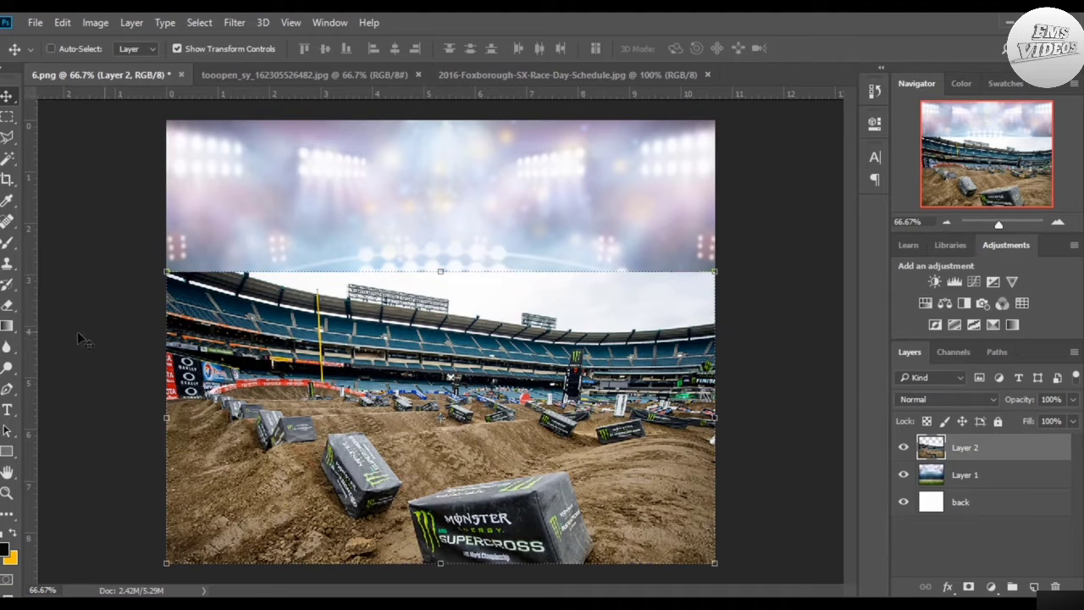
Step: Erase the sky and upper stands of the dirt track layer with the soft 495 px Eraser to blend it into the floodlights
{"action": "left_click", "coordinate": [8, 308]}
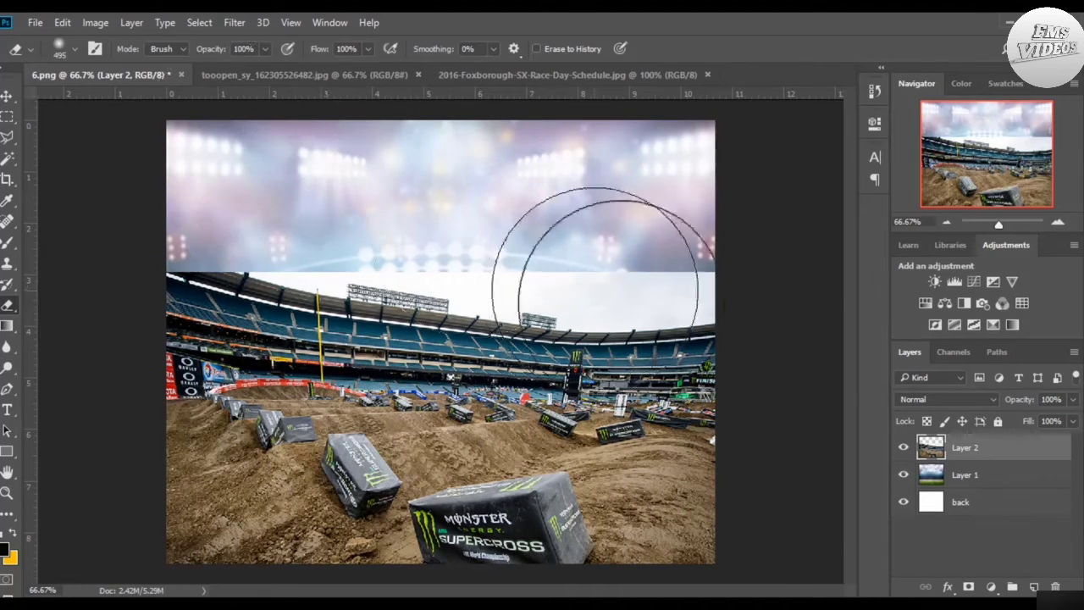
{"action": "mouse_move", "coordinate": [637, 240]}
{"action": "left_mouse_down"}
{"action": "mouse_move", "coordinate": [506, 226]}
{"action": "mouse_move", "coordinate": [684, 218]}
{"action": "mouse_move", "coordinate": [300, 208]}
{"action": "mouse_move", "coordinate": [347, 194]}
{"action": "mouse_move", "coordinate": [262, 192]}
{"action": "mouse_move", "coordinate": [310, 180]}
{"action": "mouse_move", "coordinate": [209, 186]}
{"action": "mouse_move", "coordinate": [355, 189]}
{"action": "mouse_move", "coordinate": [336, 199]}
{"action": "mouse_move", "coordinate": [491, 222]}
{"action": "mouse_move", "coordinate": [643, 227]}
{"action": "mouse_move", "coordinate": [208, 205]}
{"action": "mouse_move", "coordinate": [305, 196]}
{"action": "mouse_move", "coordinate": [677, 246]}
{"action": "left_mouse_up"}
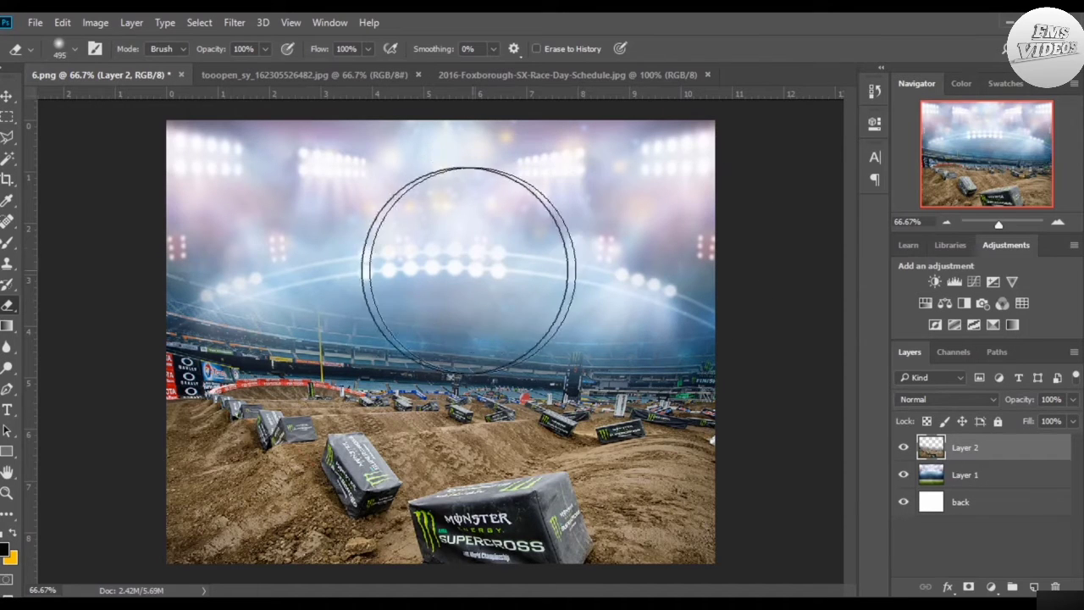
{"action": "mouse_move", "coordinate": [464, 252]}
{"action": "left_mouse_down"}
{"action": "mouse_move", "coordinate": [564, 229]}
{"action": "mouse_move", "coordinate": [484, 254]}
{"action": "mouse_move", "coordinate": [363, 254]}
{"action": "mouse_move", "coordinate": [227, 218]}
{"action": "left_mouse_up"}
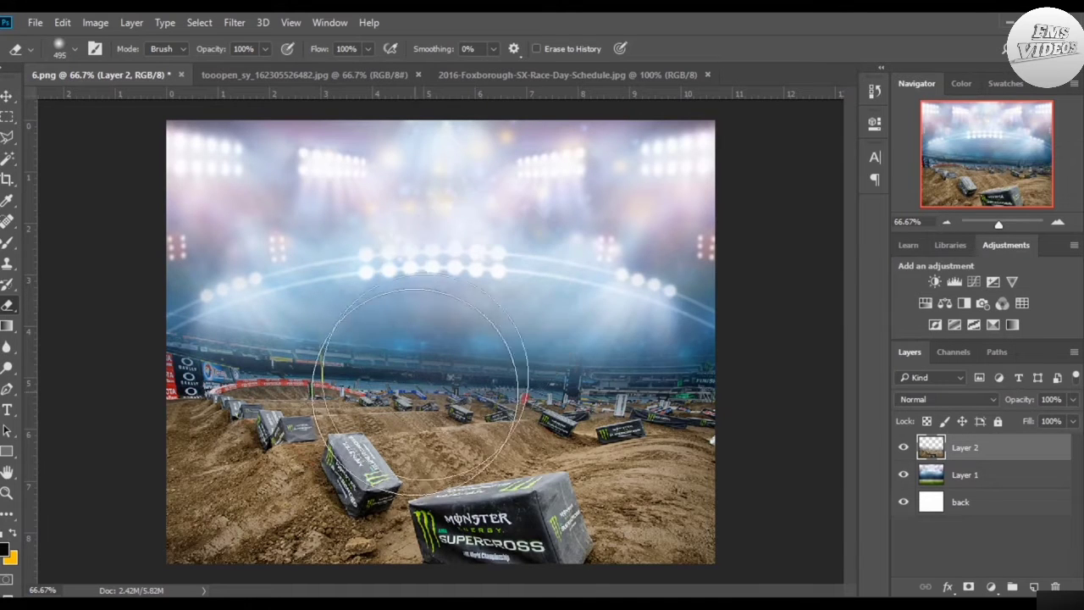
Step: Open twice_blog (1) from the project folder in Photoshop and bring it into 6.png as a new top layer
{"action": "key", "text": "alt+Tab"}
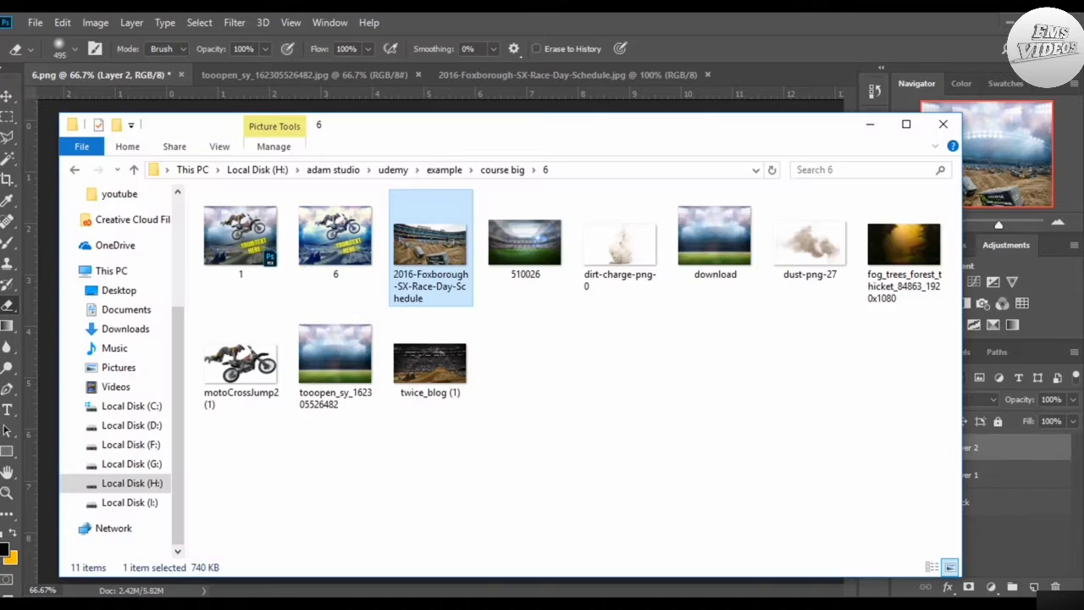
{"action": "double_click", "coordinate": [436, 367]}
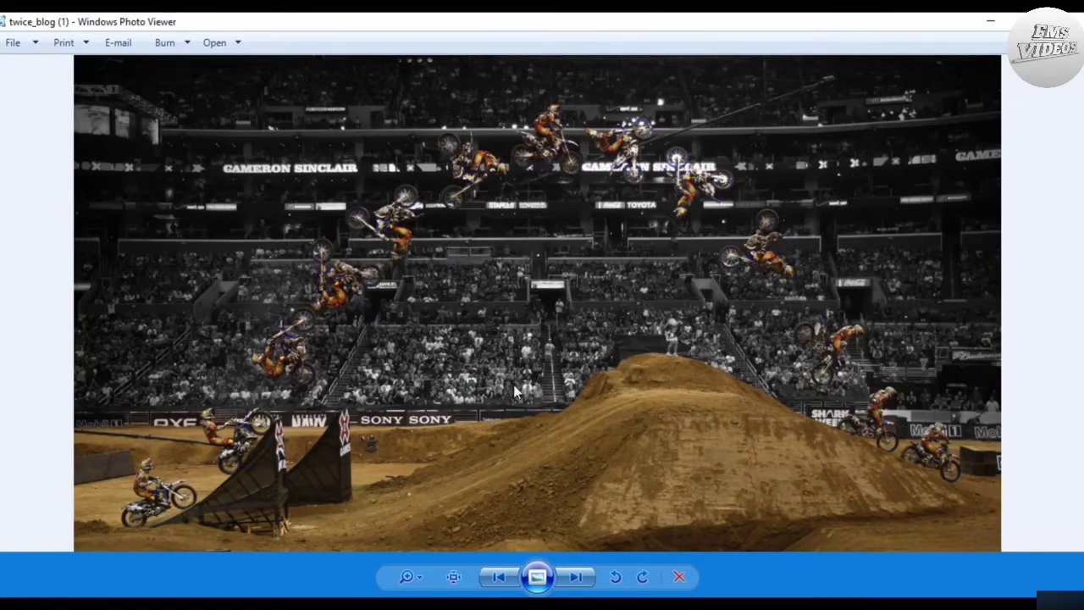
{"action": "right_click", "coordinate": [508, 309]}
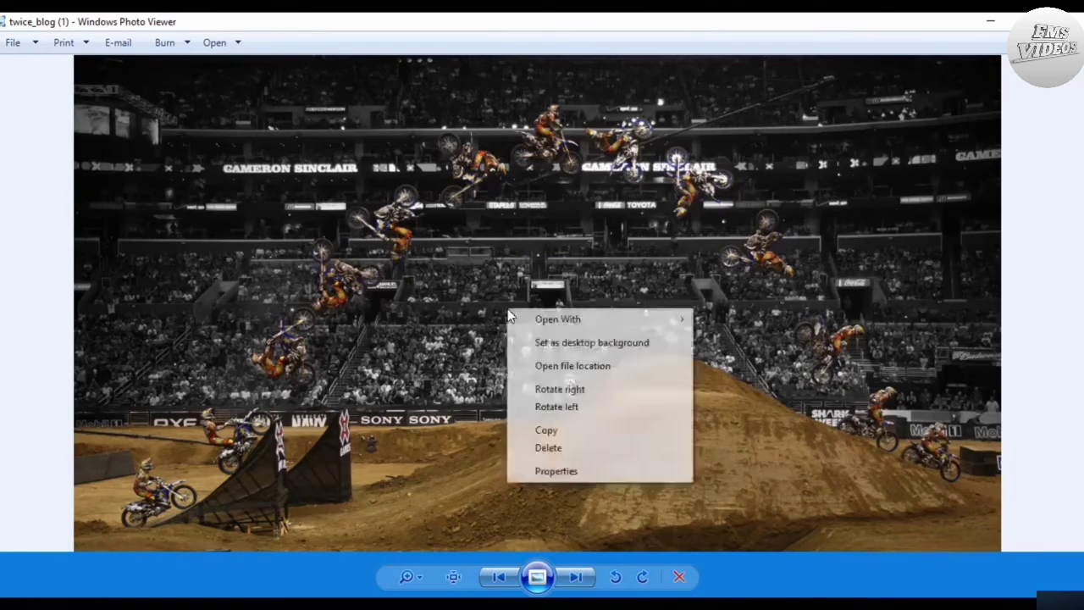
{"action": "mouse_move", "coordinate": [570, 318]}
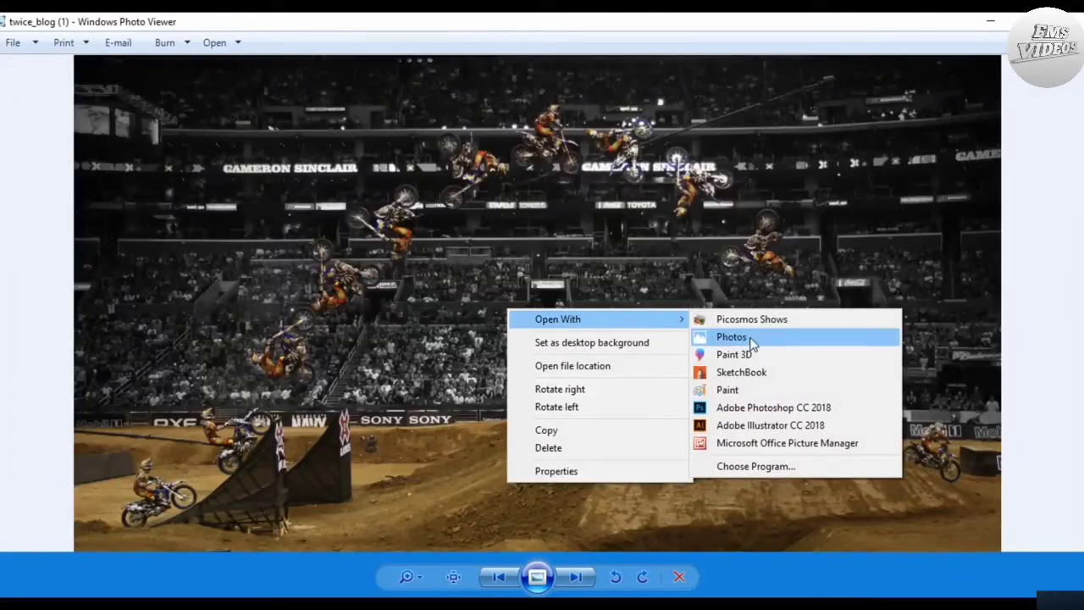
{"action": "left_click", "coordinate": [762, 408]}
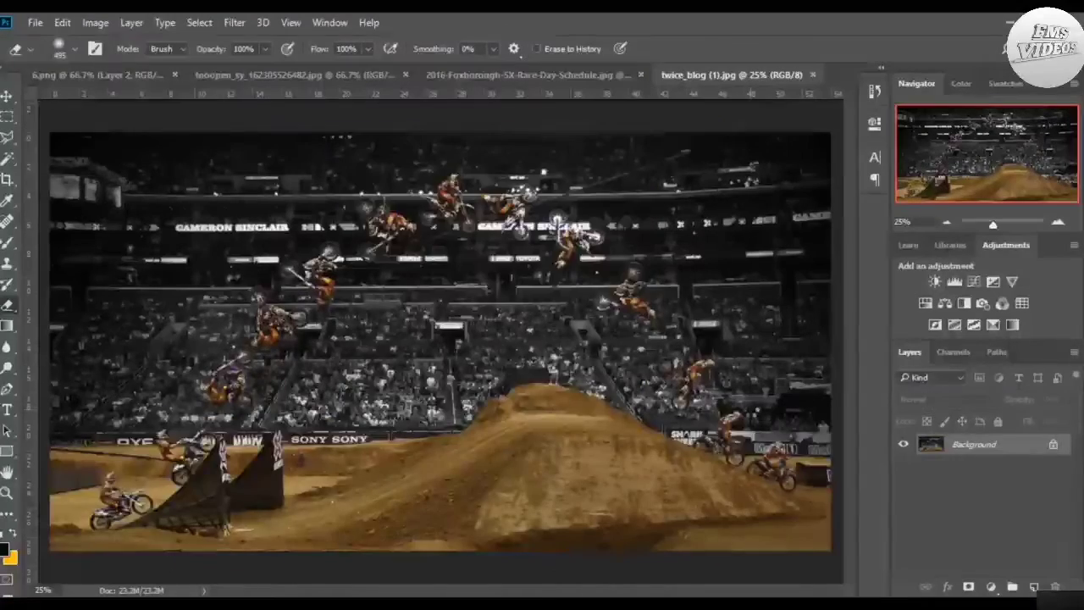
{"action": "left_click", "coordinate": [7, 96]}
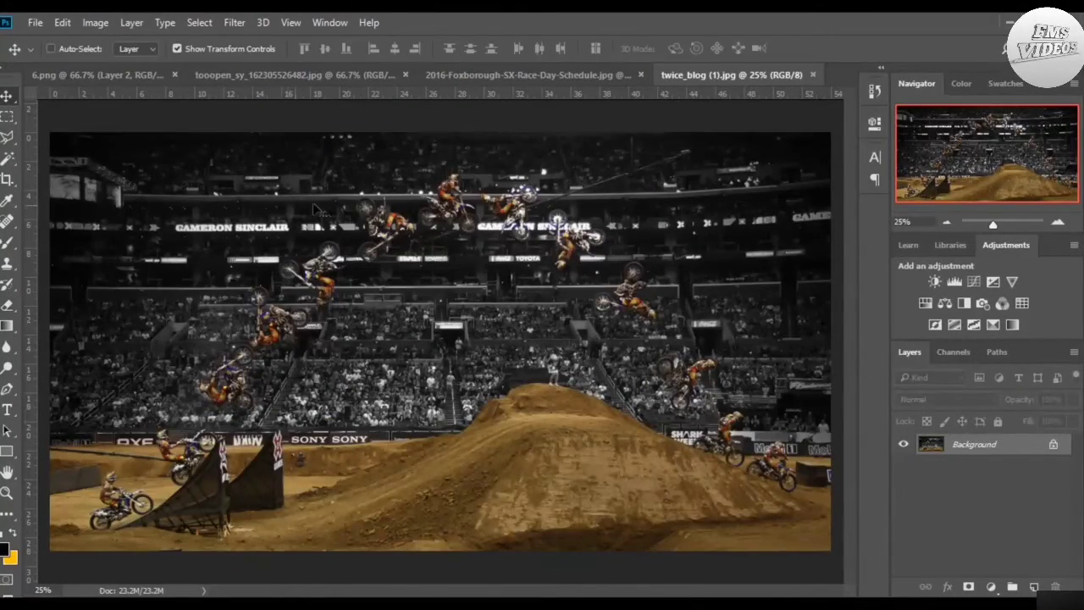
{"action": "left_click", "coordinate": [85, 75]}
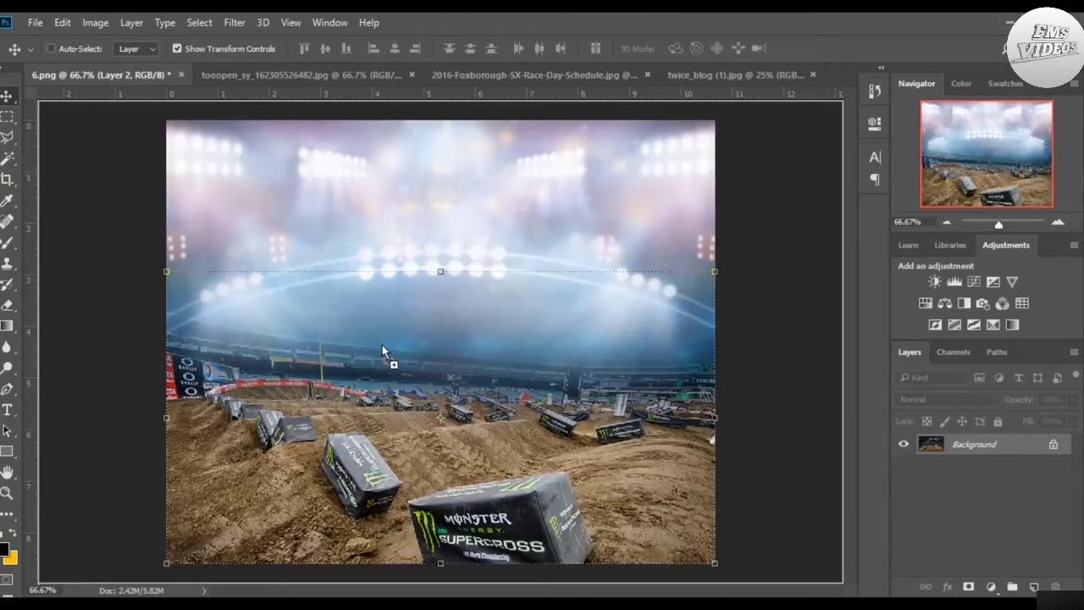
{"action": "key", "text": "ctrl+v"}
{"action": "left_click_drag", "start_coordinate": [617, 247], "coordinate": [377, 117]}
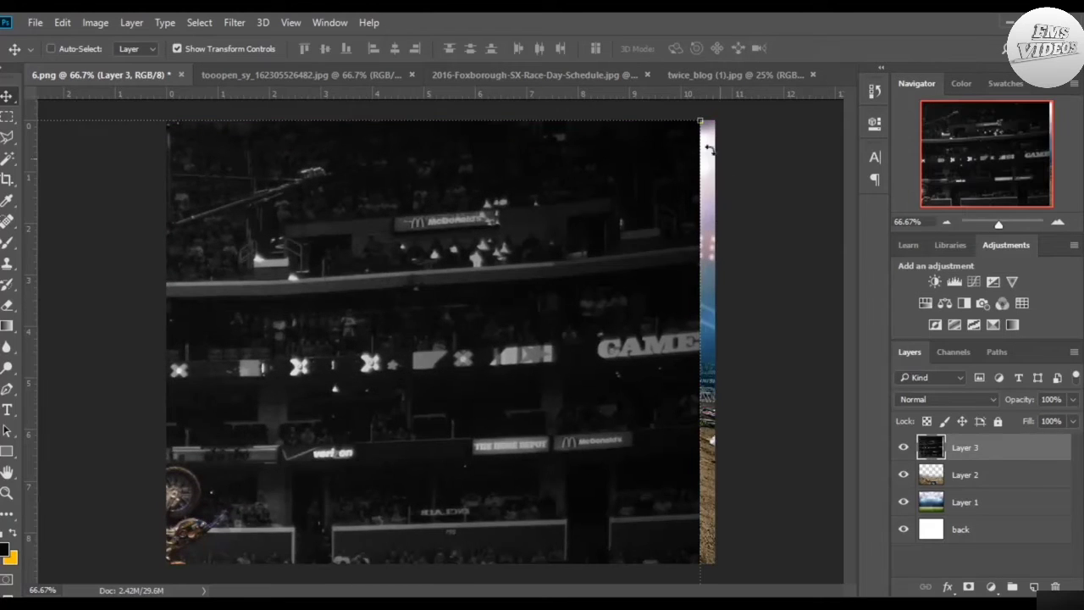
Step: Scale the ramp arena layer to 26.34% width and 29.62% height, spanning the canvas's full width and resting on its lower edge
{"action": "key", "text": "ctrl+t"}
{"action": "left_click_drag", "start_coordinate": [700, 122], "coordinate": [718, 176]}
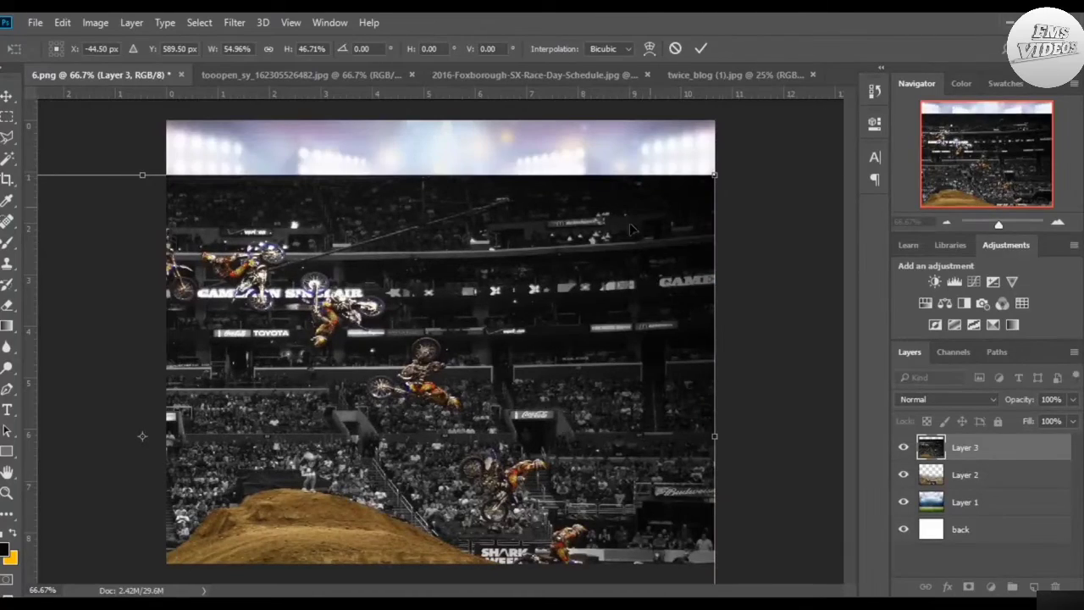
{"action": "left_click_drag", "start_coordinate": [631, 228], "coordinate": [720, 201]}
{"action": "left_click_drag", "start_coordinate": [805, 147], "coordinate": [428, 269]}
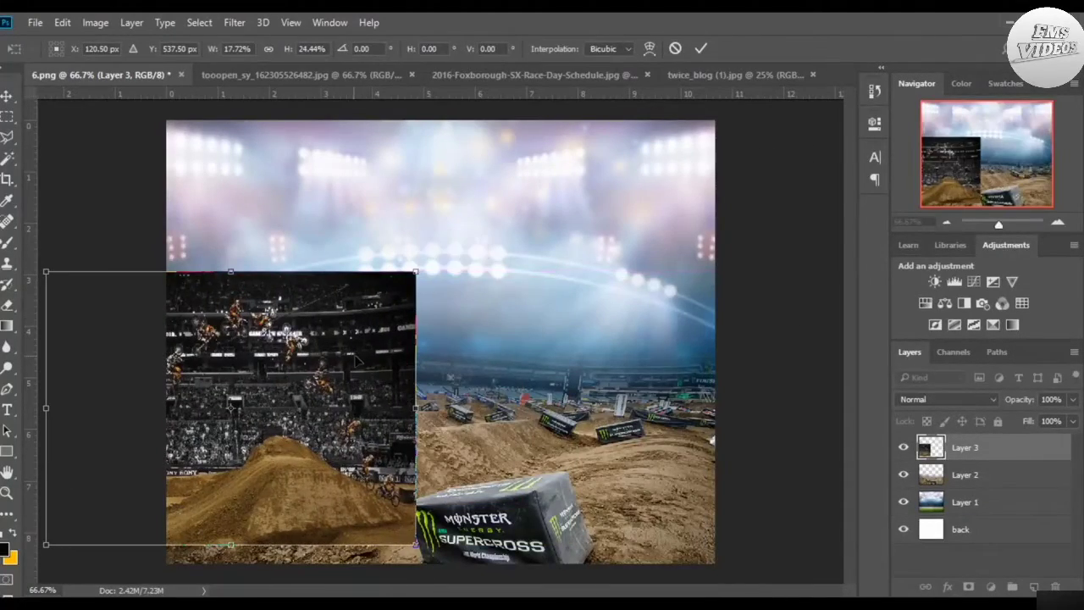
{"action": "left_click_drag", "start_coordinate": [356, 358], "coordinate": [477, 358]}
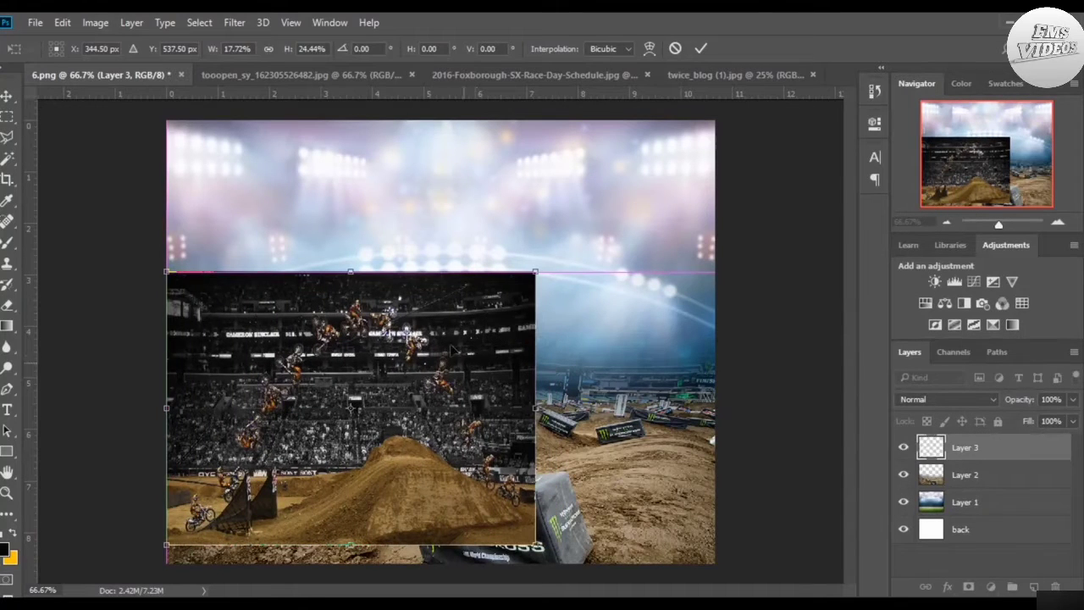
{"action": "left_click_drag", "start_coordinate": [536, 544], "coordinate": [717, 561]}
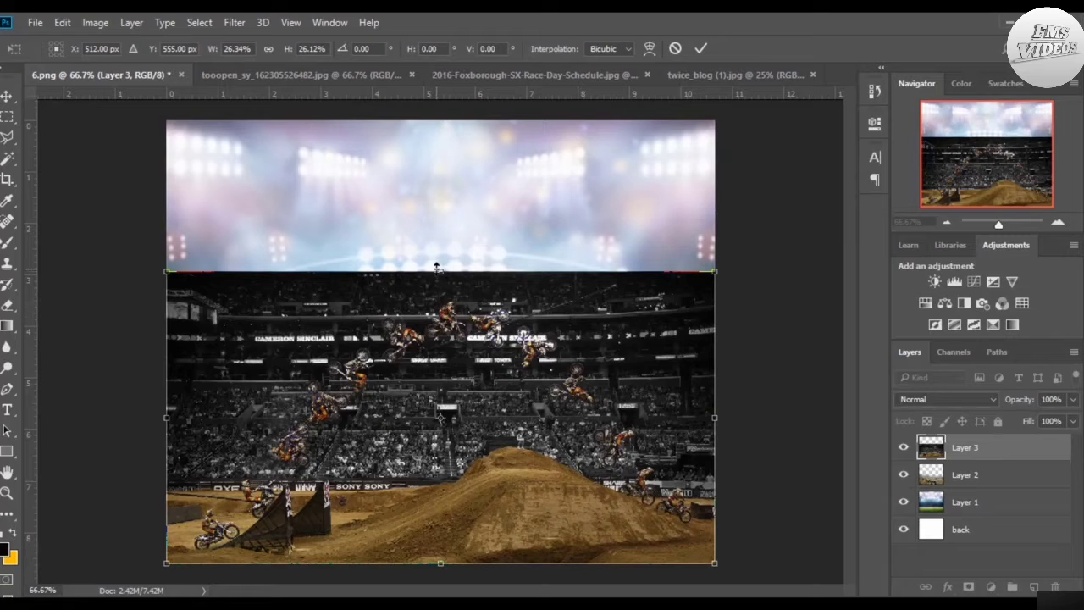
{"action": "left_click_drag", "start_coordinate": [440, 256], "coordinate": [445, 230]}
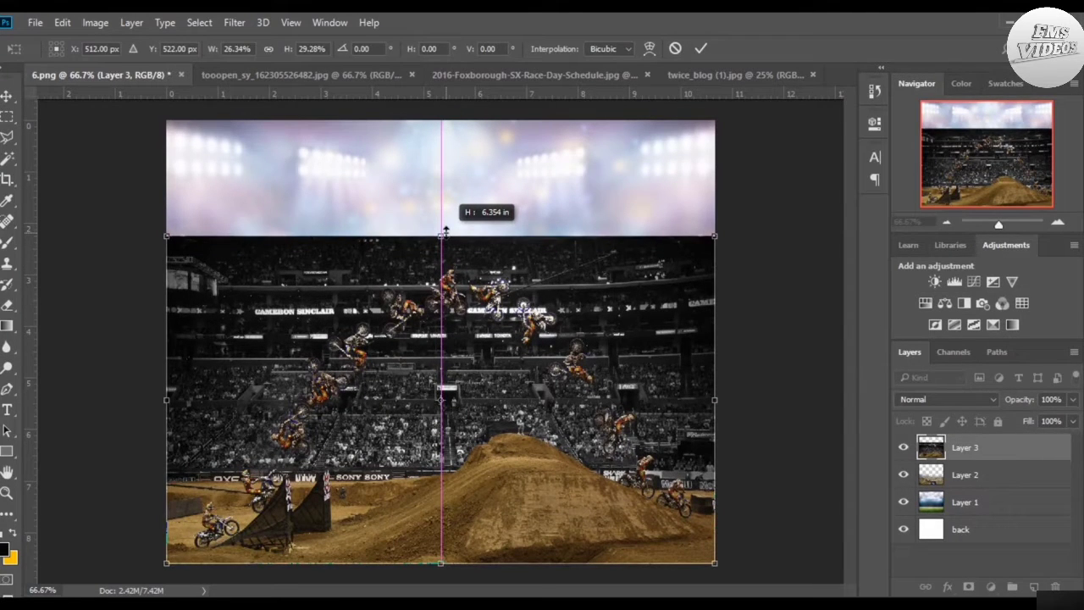
{"action": "left_click_drag", "start_coordinate": [446, 229], "coordinate": [446, 227]}
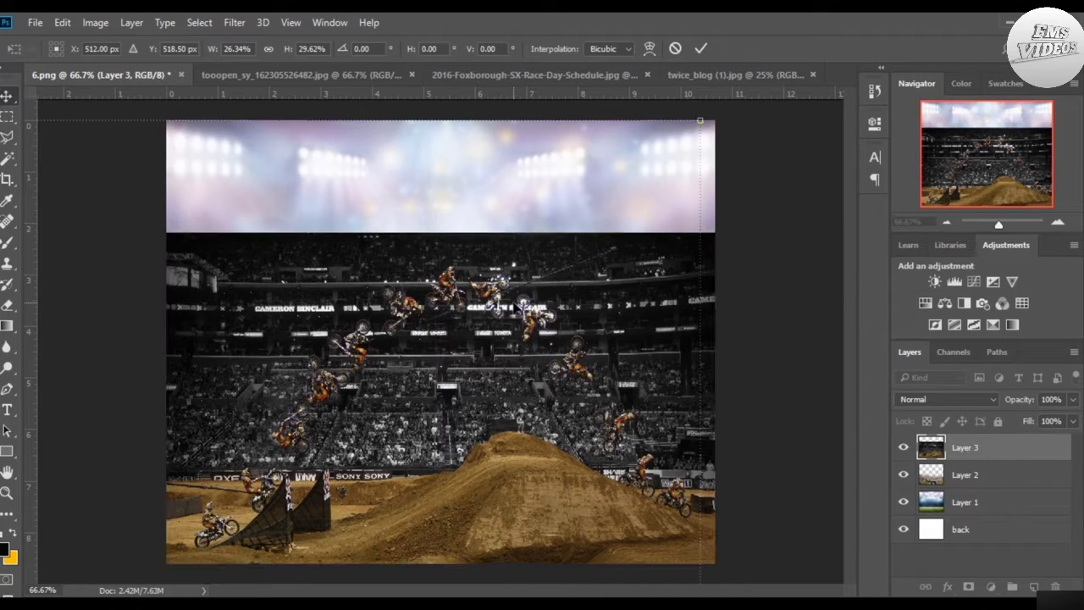
{"action": "key", "text": "Return"}
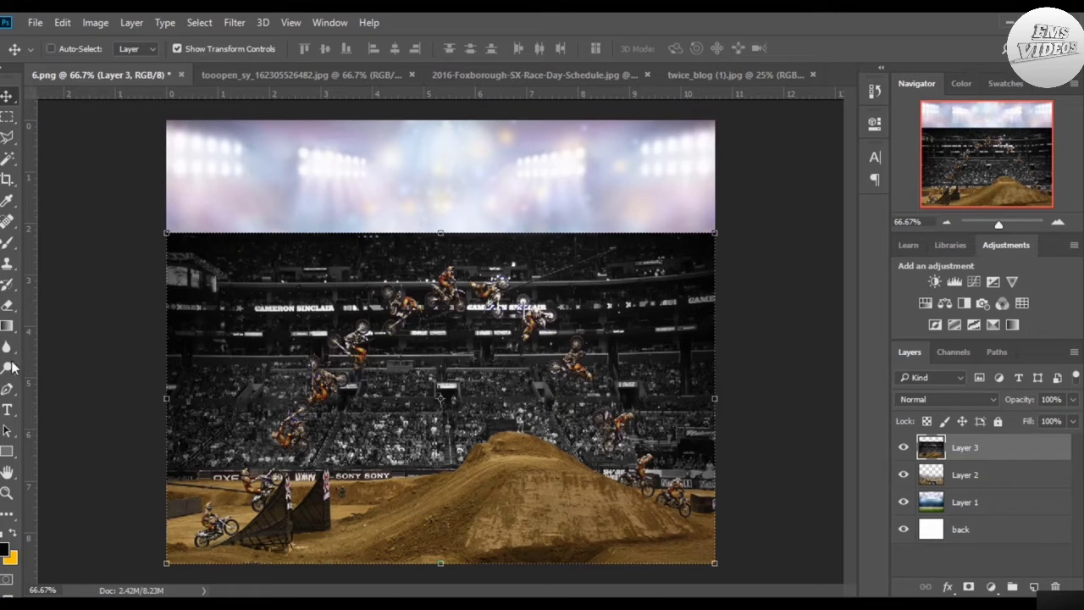
Step: Trace the ramp arena layer's dirt mound with the Polygonal Lasso from the right canvas edge over the crest and down its left shoulder
{"action": "left_click", "coordinate": [7, 138]}
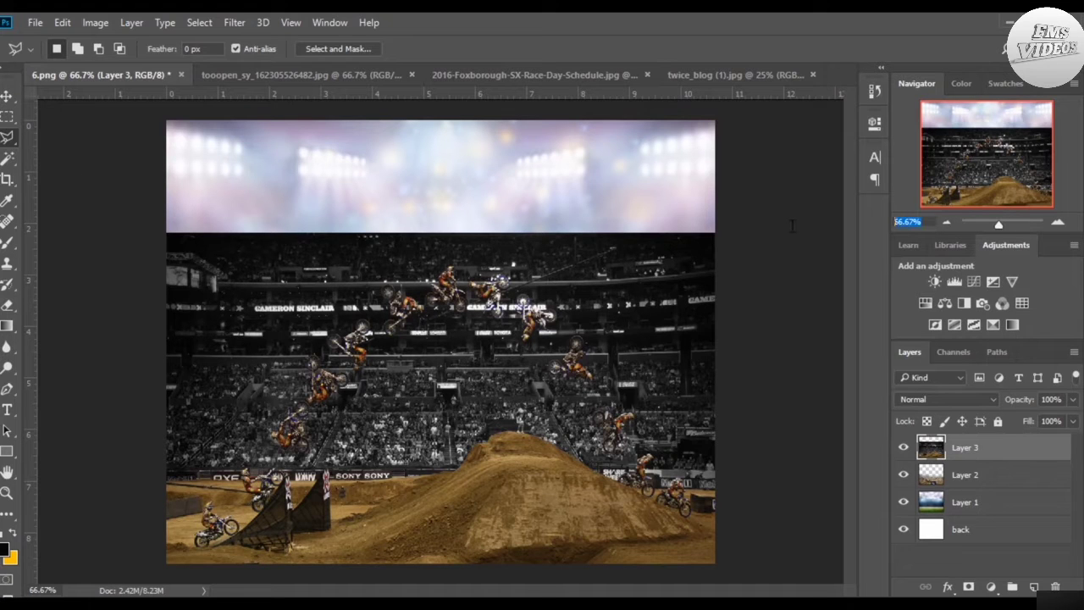
{"action": "key", "text": "Return"}
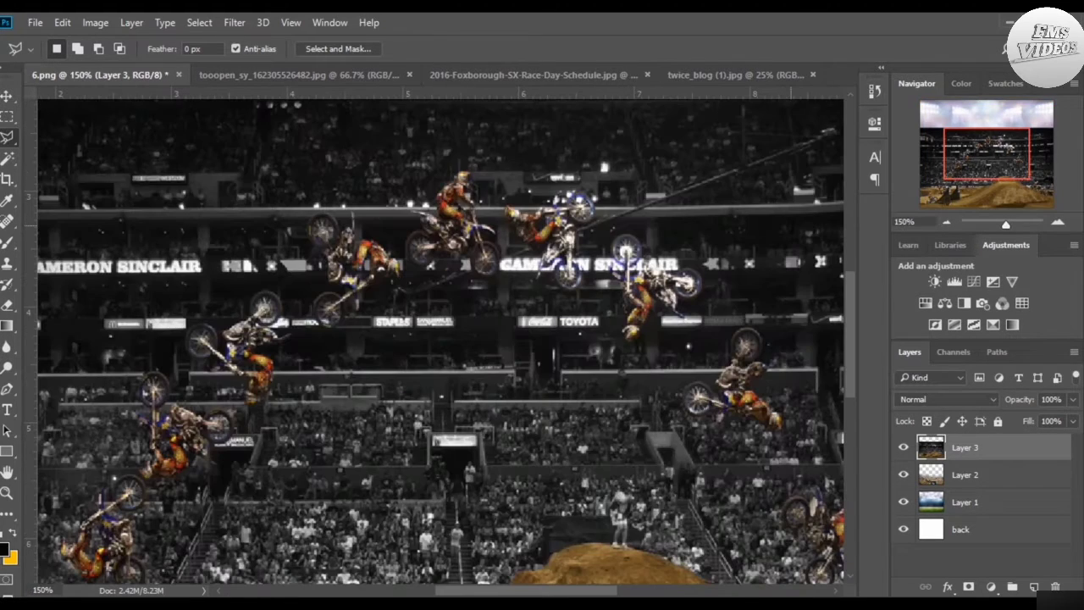
{"action": "left_click", "coordinate": [1056, 195]}
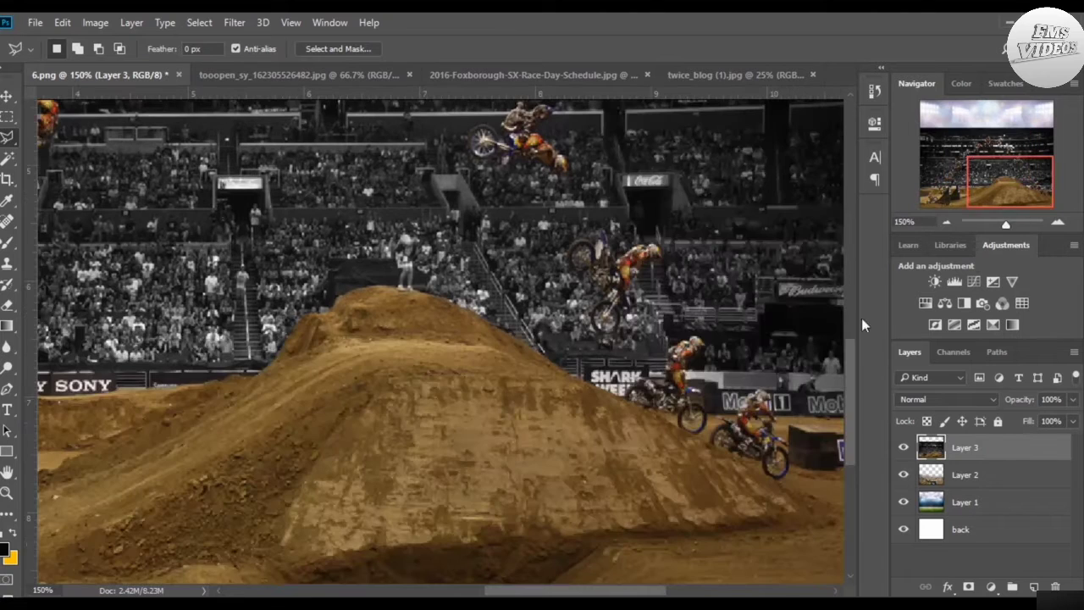
{"action": "left_click_drag", "start_coordinate": [616, 596], "coordinate": [631, 595]}
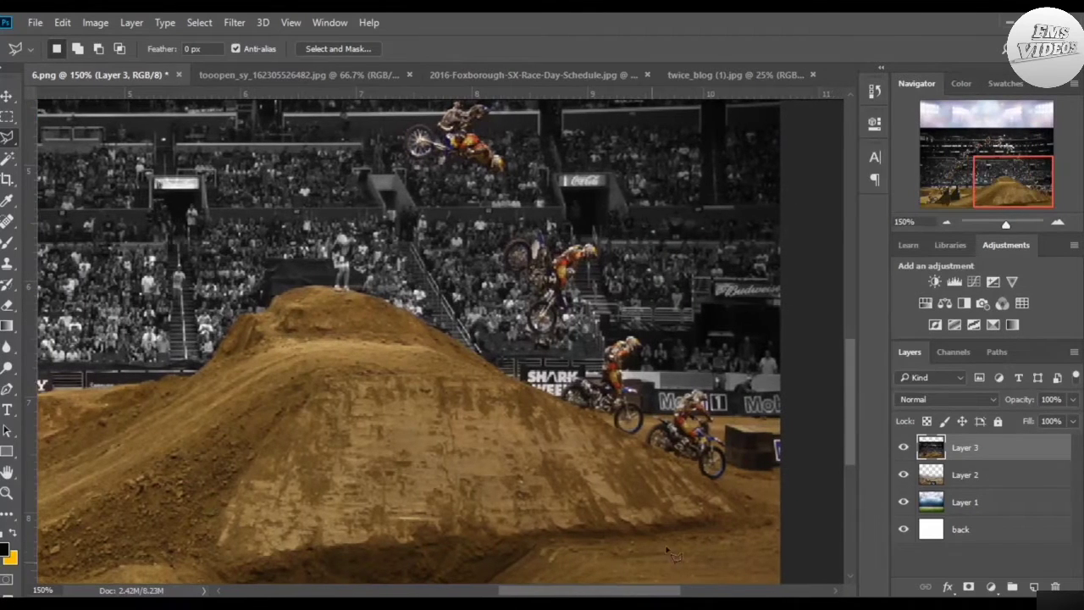
{"action": "scroll", "coordinate": [742, 439], "scroll_direction": "up", "scroll_amount": 2}
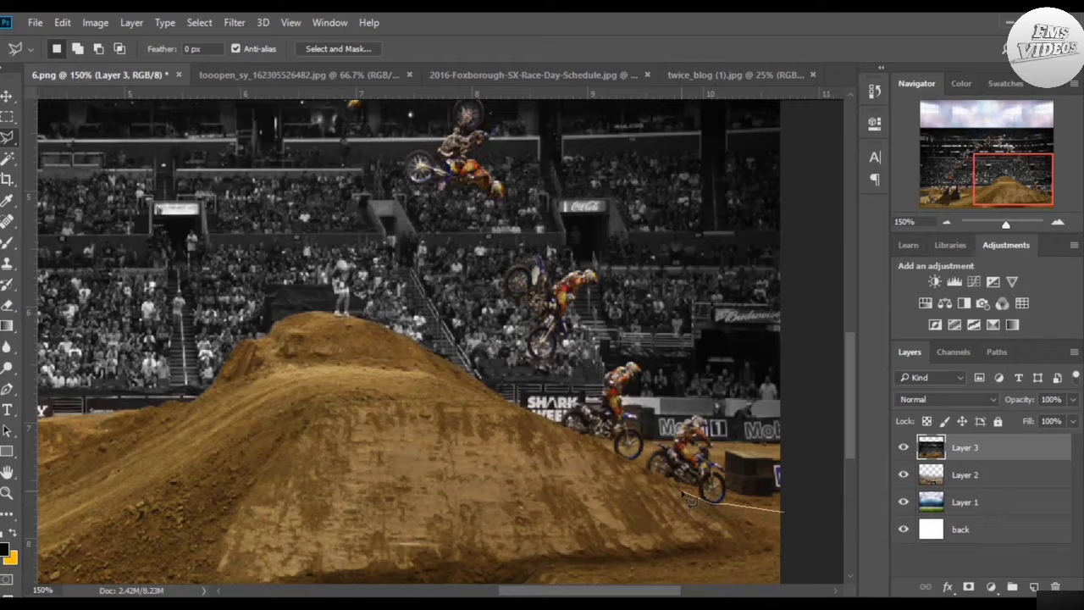
{"action": "left_click_drag", "start_coordinate": [686, 497], "coordinate": [380, 329]}
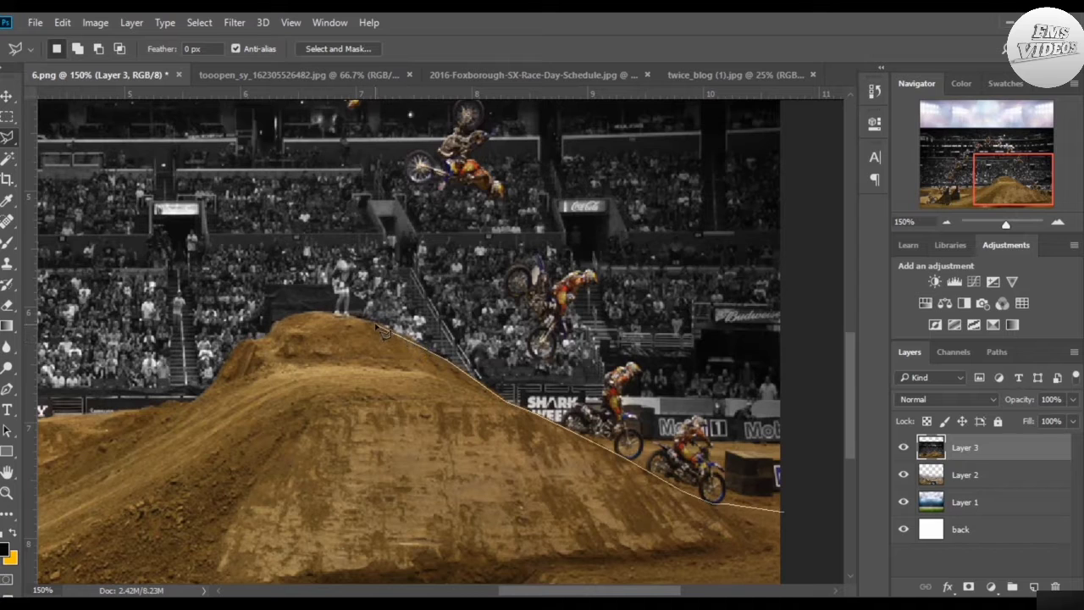
{"action": "left_click", "coordinate": [320, 313]}
{"action": "left_click", "coordinate": [299, 313]}
{"action": "left_click", "coordinate": [285, 319]}
{"action": "left_click", "coordinate": [264, 339]}
{"action": "left_click", "coordinate": [244, 340]}
{"action": "left_click", "coordinate": [214, 378]}
Step: Continue the lasso outline along the dirt's far edge behind the ramps and close it around all the arena stands above
{"action": "scroll", "coordinate": [102, 462], "scroll_direction": "left", "scroll_amount": 4}
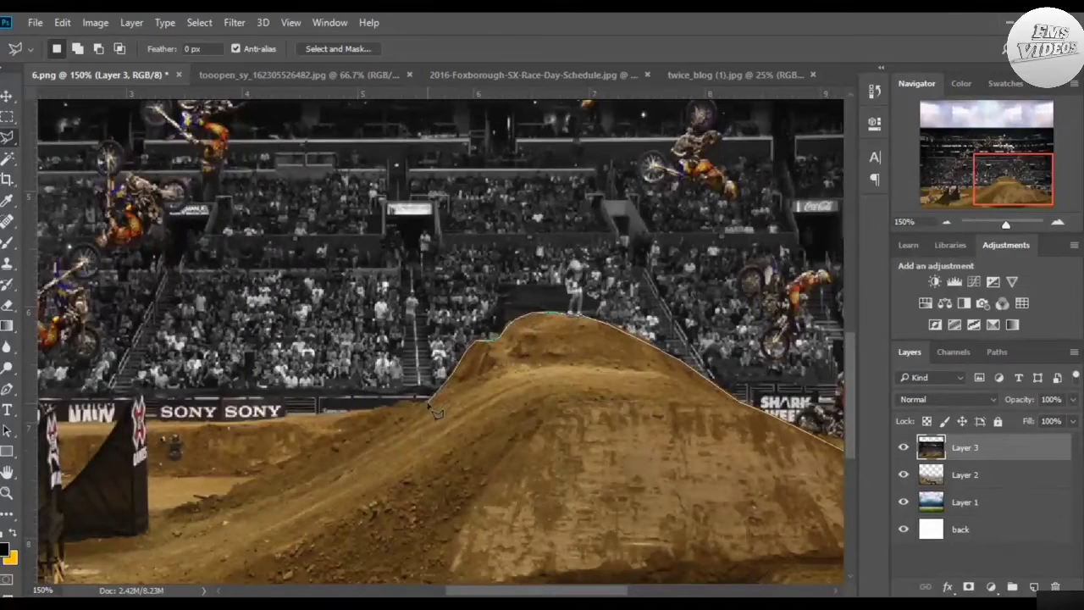
{"action": "left_click", "coordinate": [430, 403]}
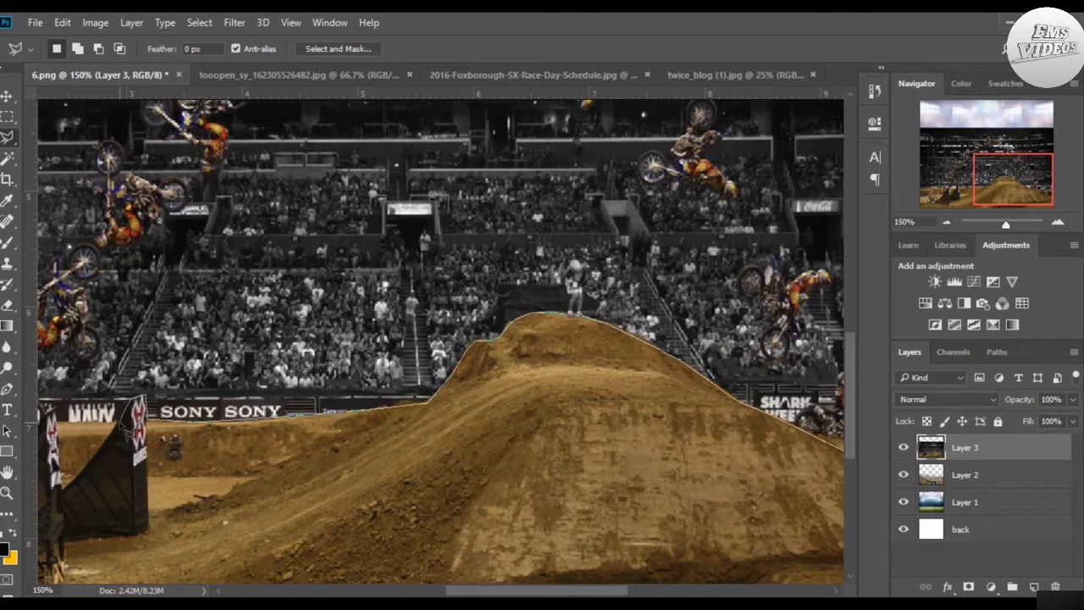
{"action": "scroll", "coordinate": [116, 422], "scroll_direction": "left", "scroll_amount": 3}
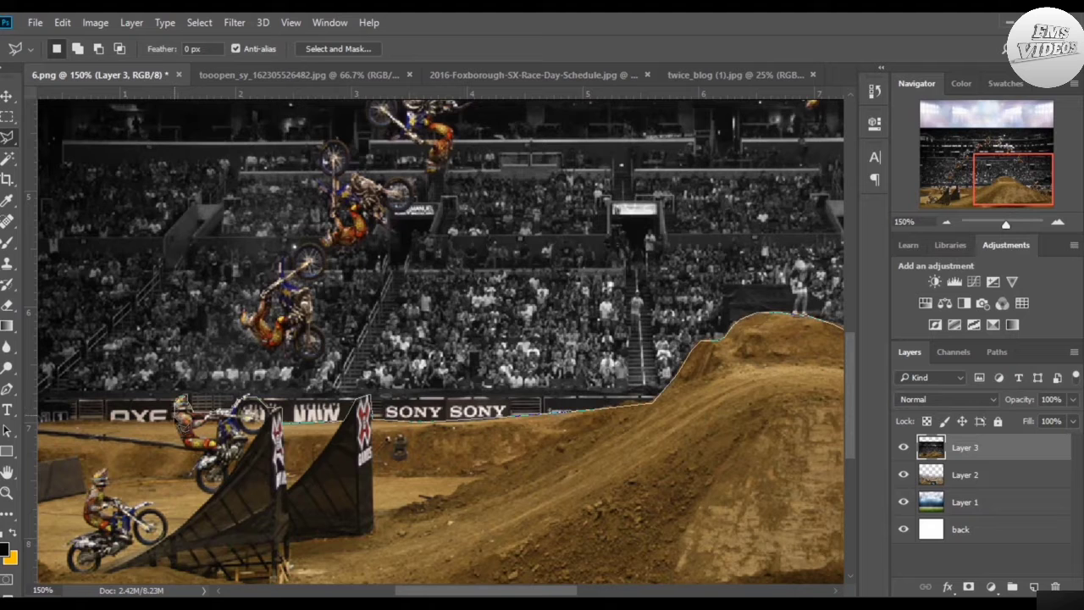
{"action": "left_click", "coordinate": [165, 422]}
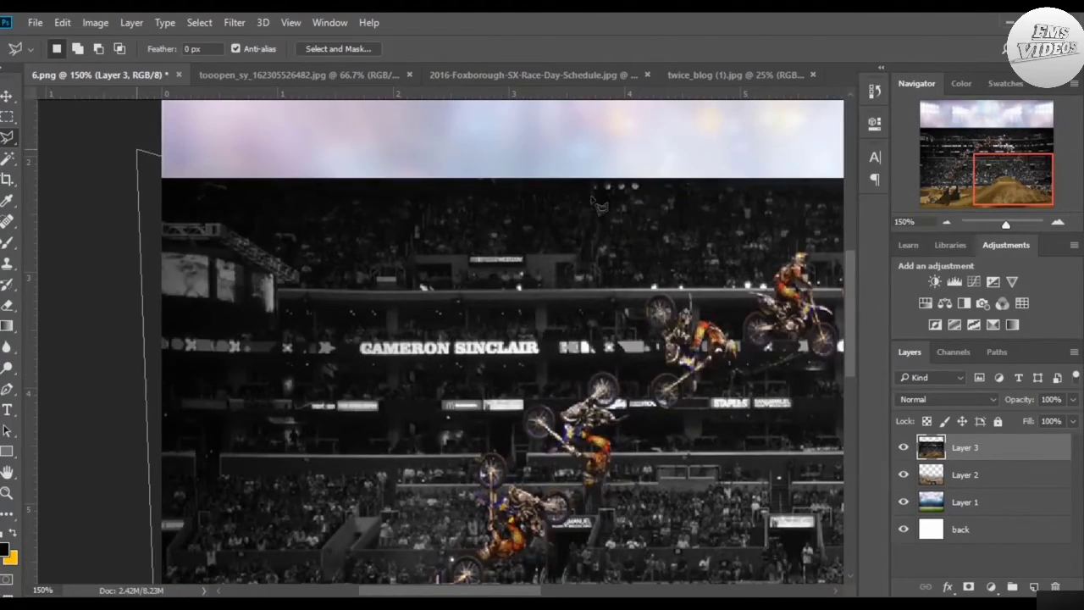
{"action": "left_click", "coordinate": [137, 150]}
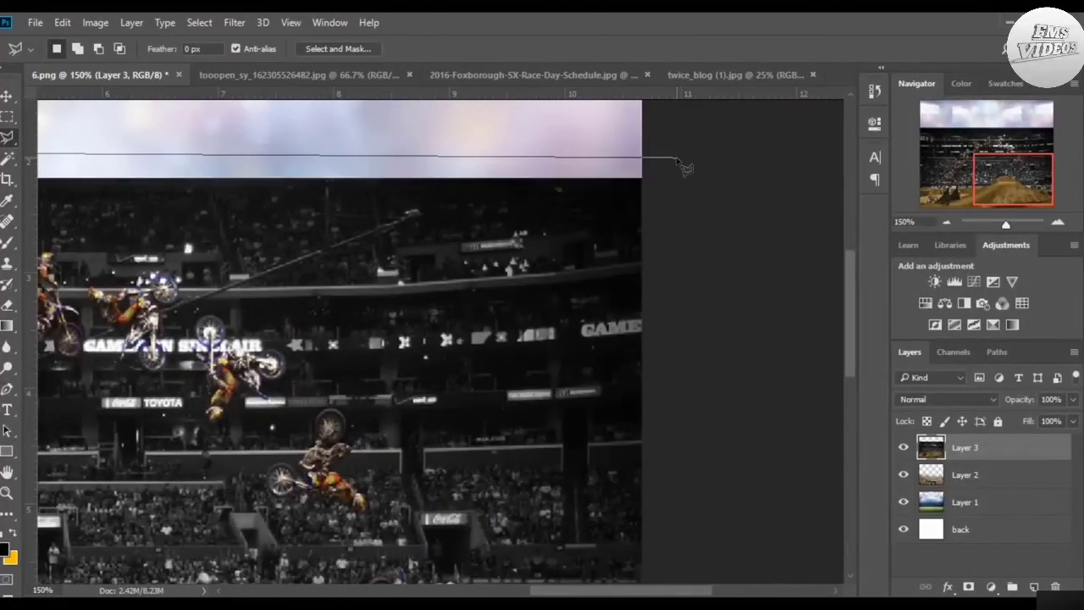
{"action": "left_click", "coordinate": [675, 155]}
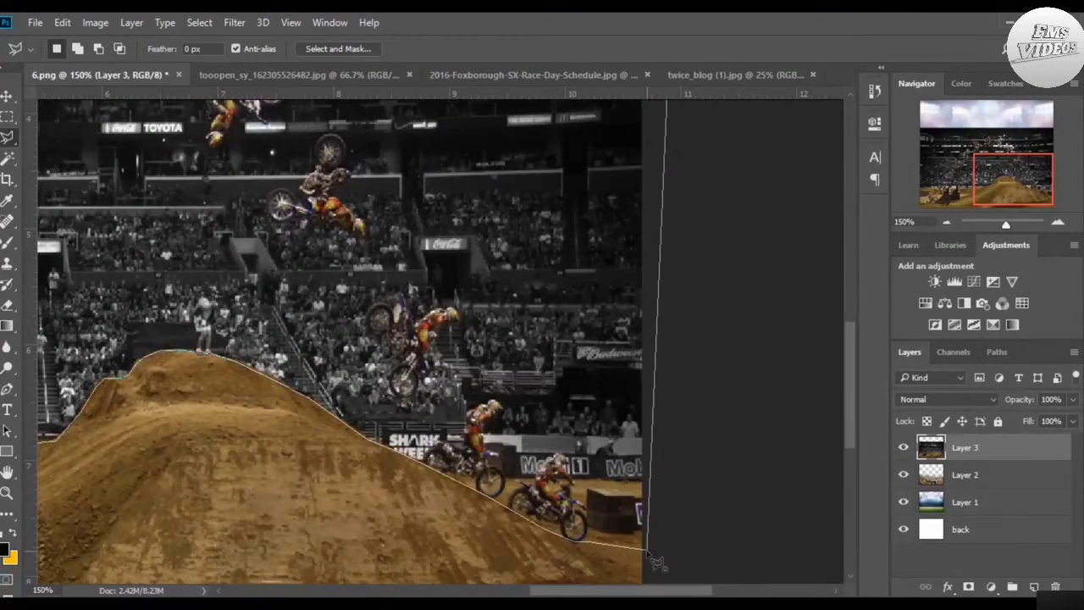
{"action": "double_click", "coordinate": [652, 559]}
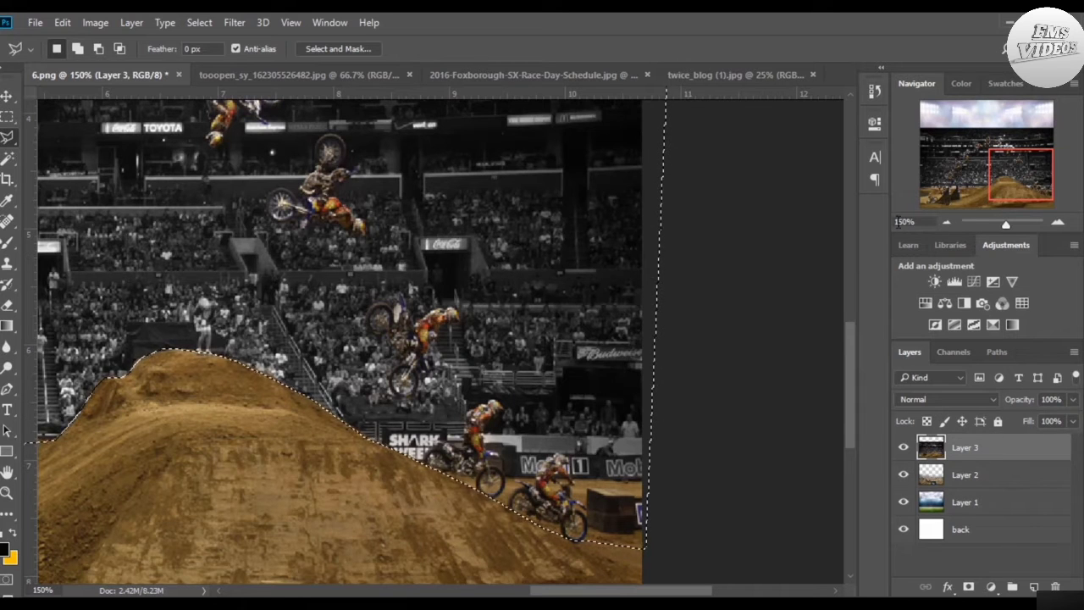
Step: Delete the selected stands and airborne riders from the ramp arena layer, keeping only the dirt mound and ramps
{"action": "left_click_drag", "start_coordinate": [917, 222], "coordinate": [759, 224]}
{"action": "type", "text": "50"}
{"action": "key", "text": "Return"}
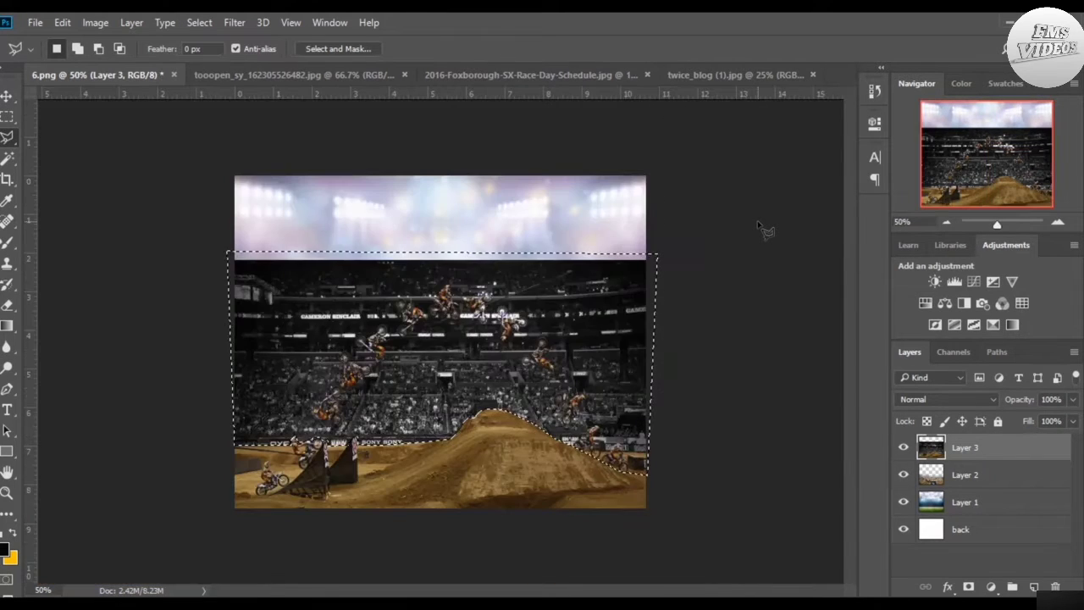
{"action": "key", "text": "Delete"}
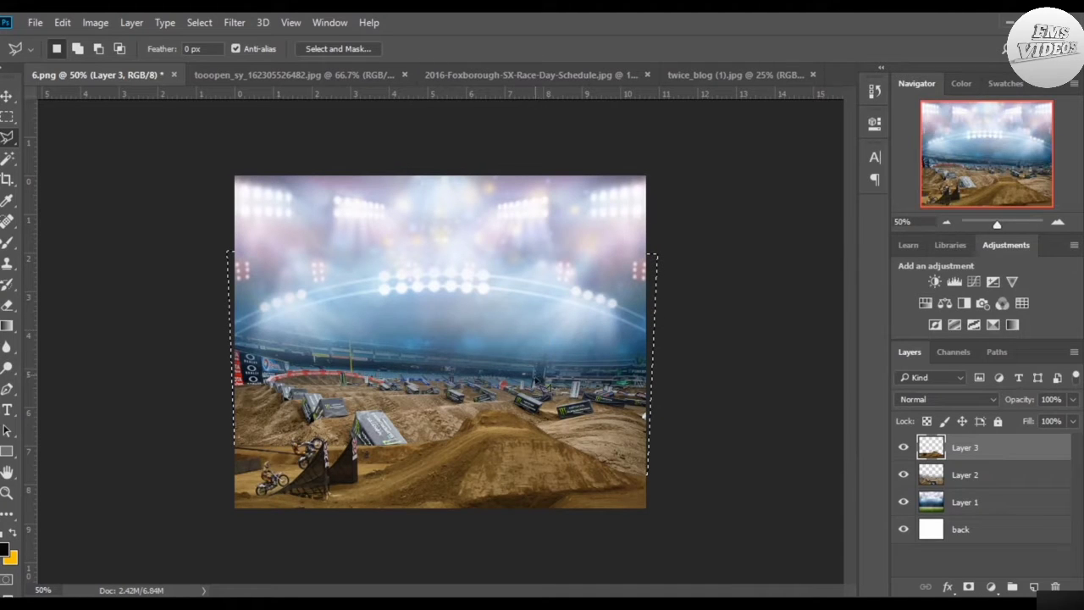
Step: Clear the selection and examine the mound's cut edge against the dirt track at 100% and 75% zoom
{"action": "left_click_drag", "start_coordinate": [934, 222], "coordinate": [694, 227]}
{"action": "type", "text": "100"}
{"action": "key", "text": "Return"}
{"action": "scroll", "coordinate": [702, 230], "scroll_direction": "down", "scroll_amount": 3}
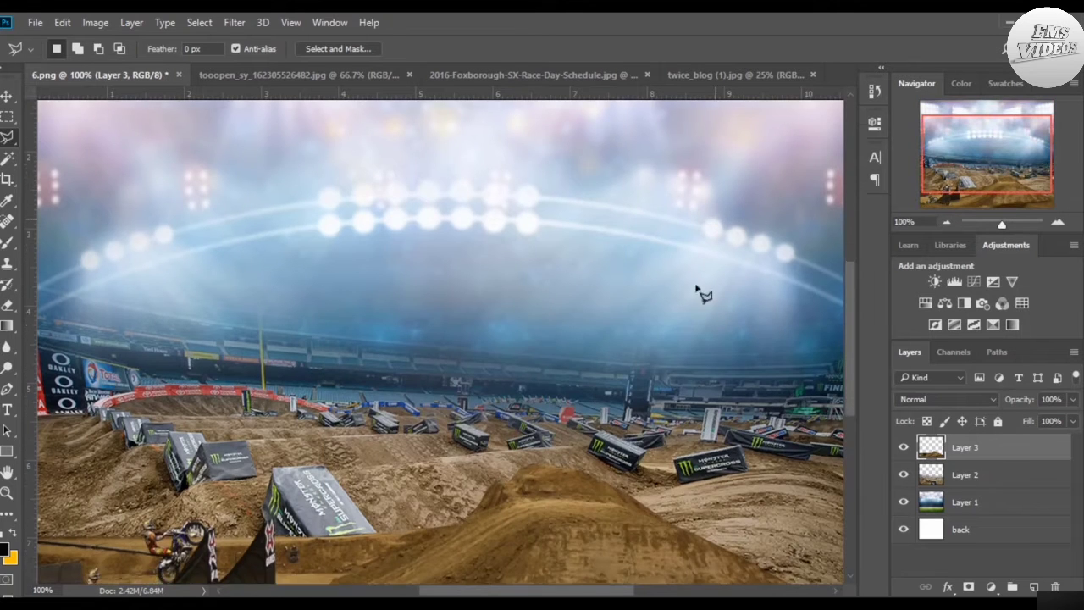
{"action": "scroll", "coordinate": [619, 389], "scroll_direction": "up", "scroll_amount": 1}
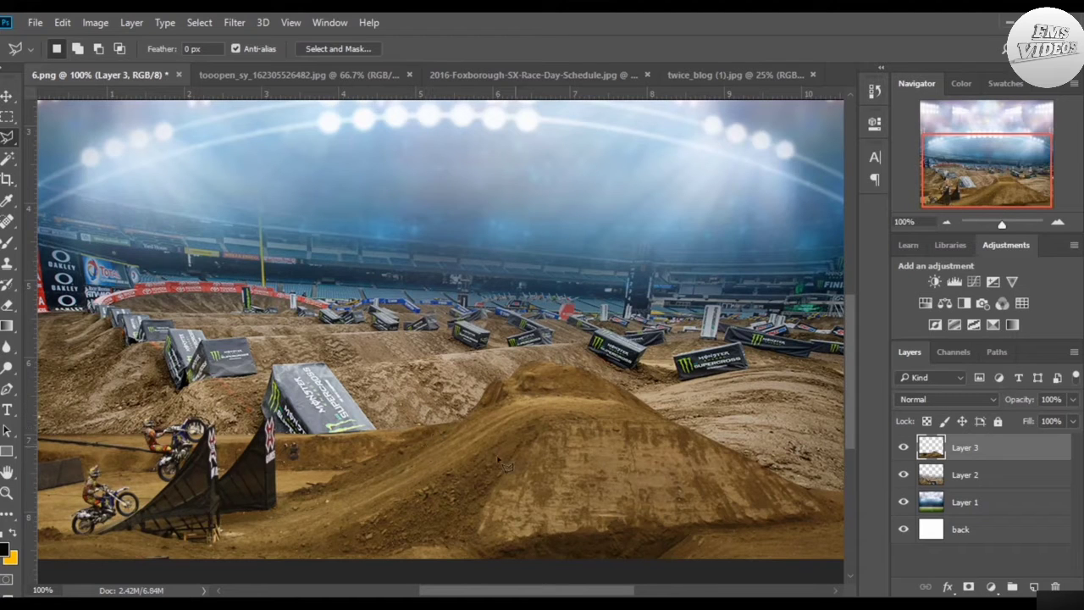
{"action": "left_click", "coordinate": [906, 221]}
{"action": "type", "text": "75"}
{"action": "key", "text": "Return"}
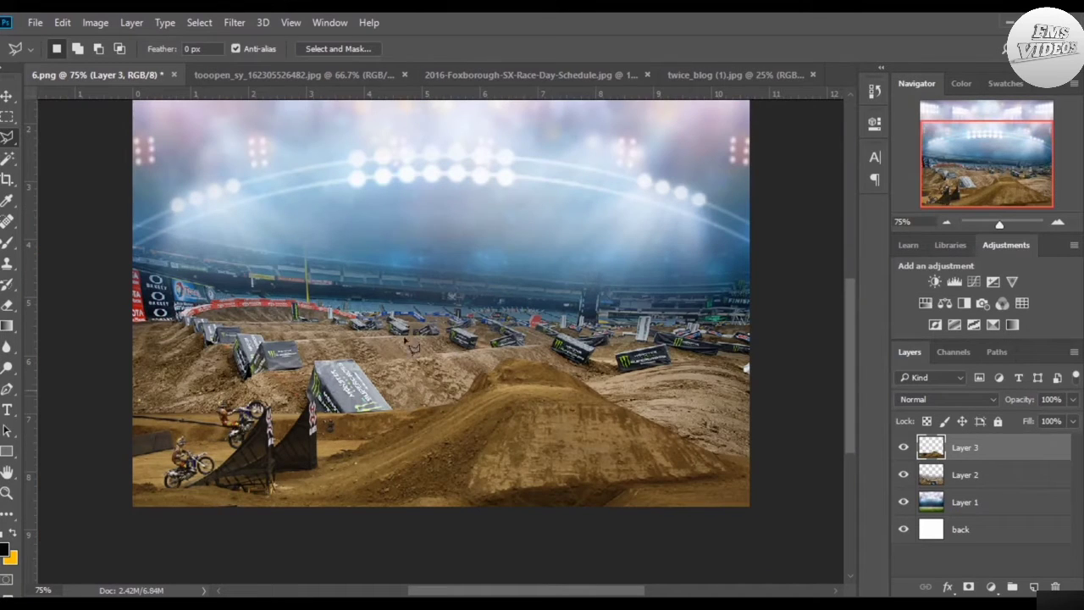
Step: Apply a Hue/Saturation adjustment to the ramp arena layer with Saturation -18 and Lightness +7
{"action": "left_click", "coordinate": [95, 22]}
{"action": "mouse_move", "coordinate": [157, 67]}
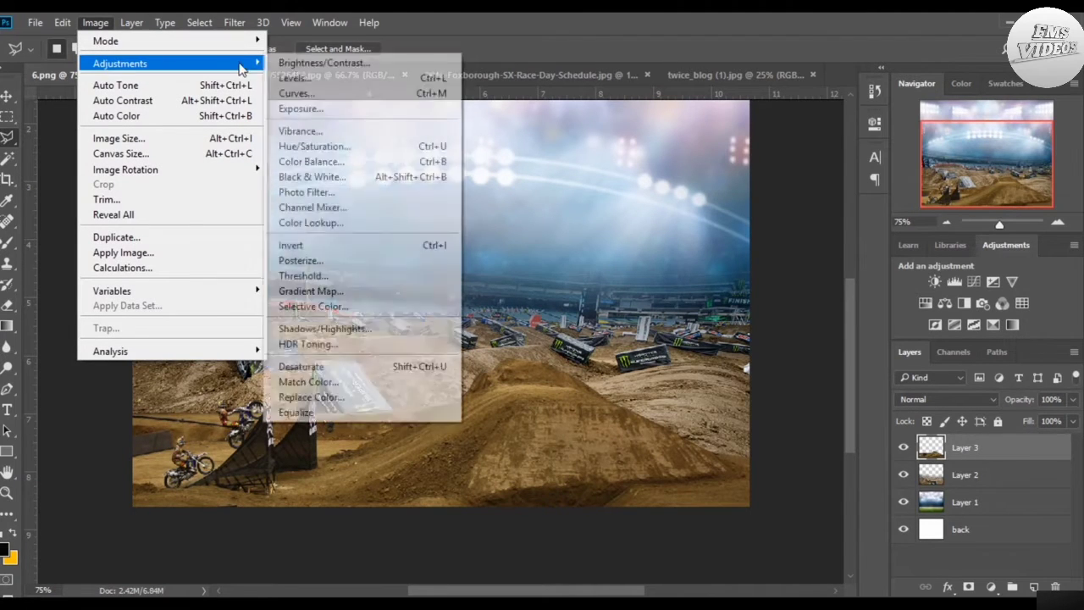
{"action": "mouse_move", "coordinate": [212, 63]}
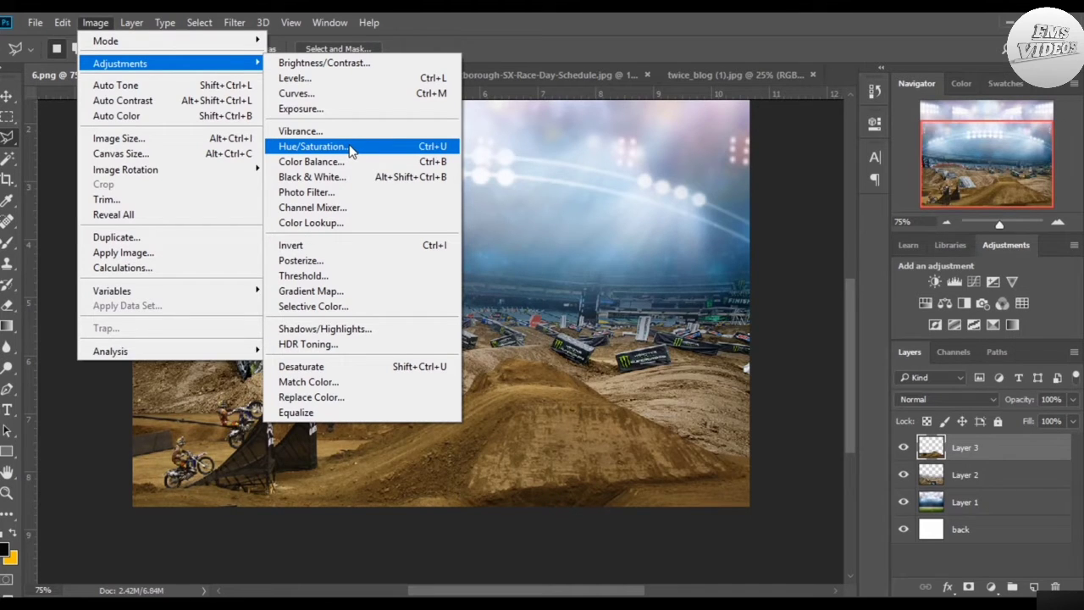
{"action": "left_click", "coordinate": [351, 150]}
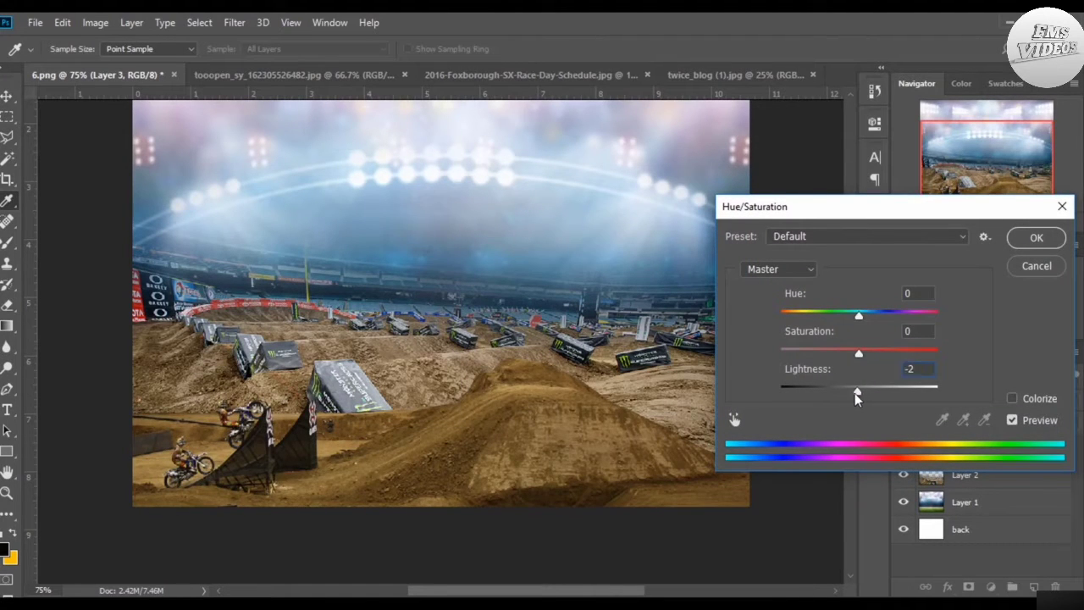
{"action": "mouse_move", "coordinate": [854, 393]}
{"action": "left_mouse_down"}
{"action": "mouse_move", "coordinate": [843, 393]}
{"action": "mouse_move", "coordinate": [862, 396]}
{"action": "left_mouse_up"}
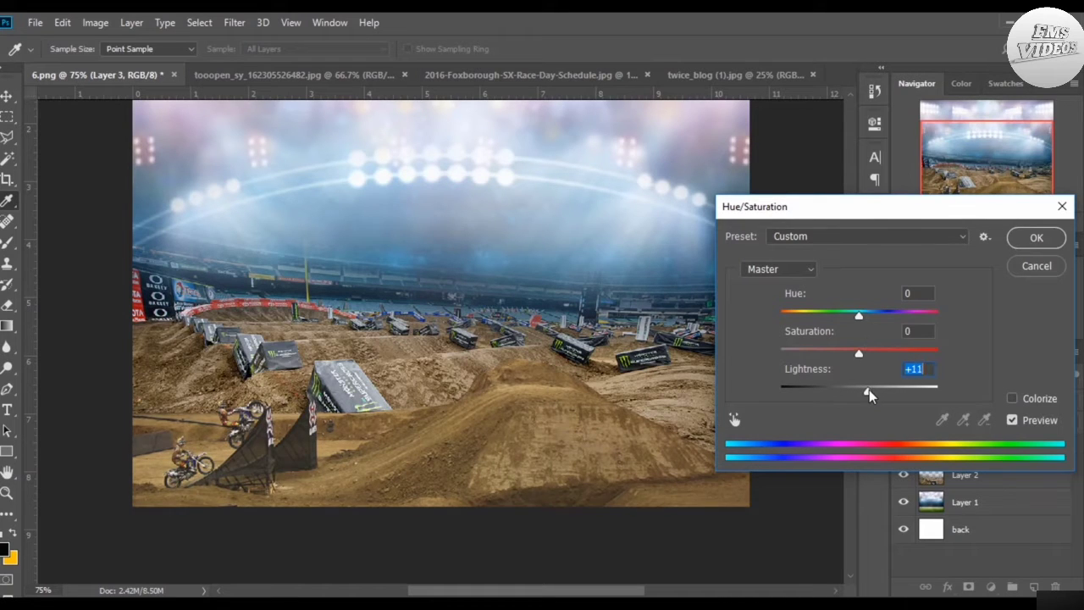
{"action": "left_click_drag", "start_coordinate": [865, 392], "coordinate": [865, 392]}
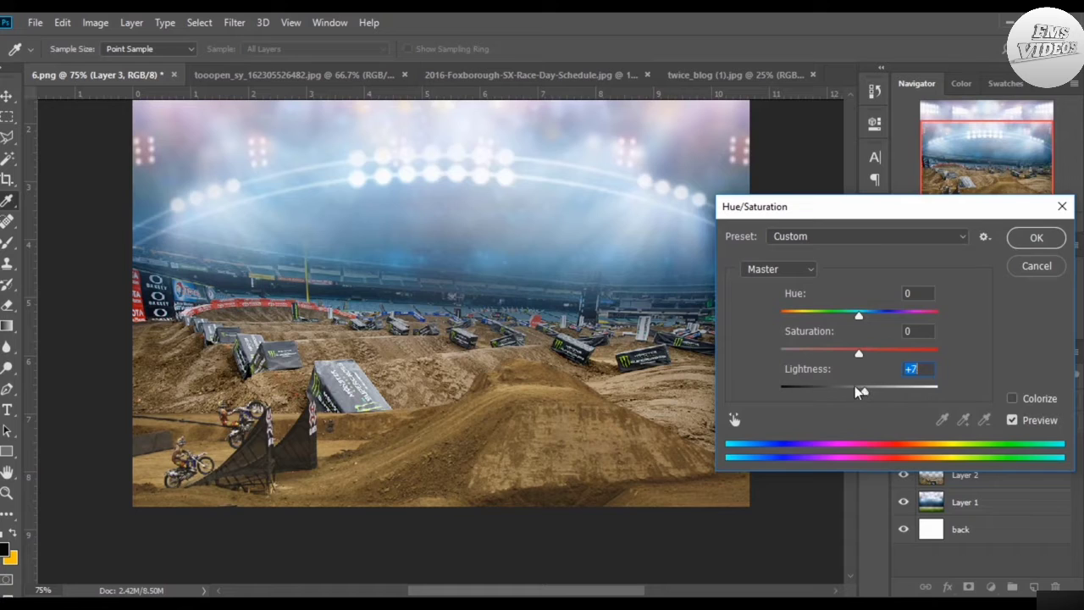
{"action": "left_click_drag", "start_coordinate": [857, 353], "coordinate": [845, 348]}
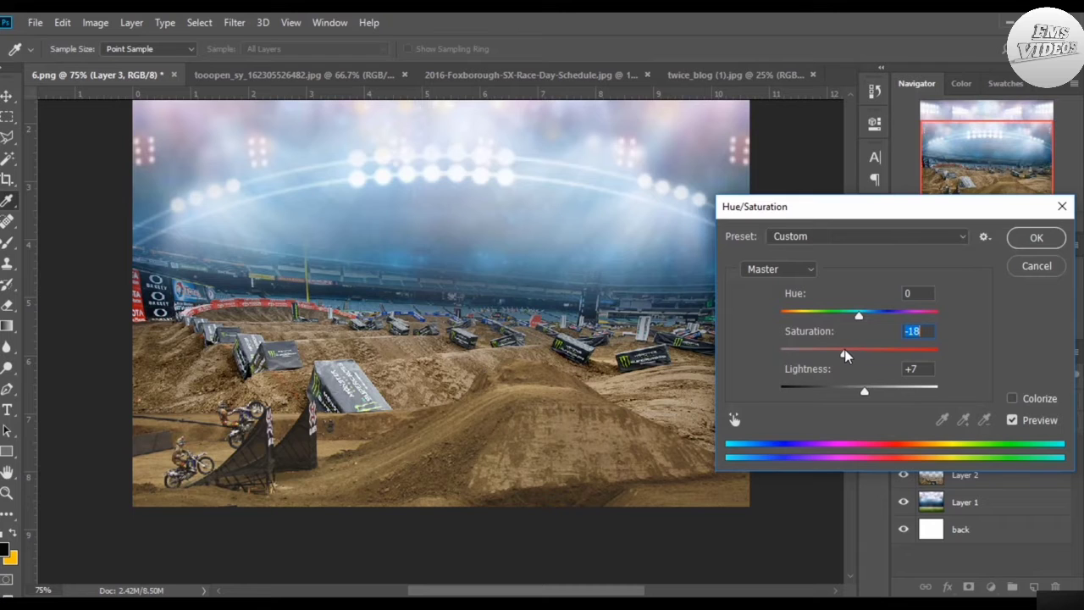
{"action": "left_click", "coordinate": [1036, 237]}
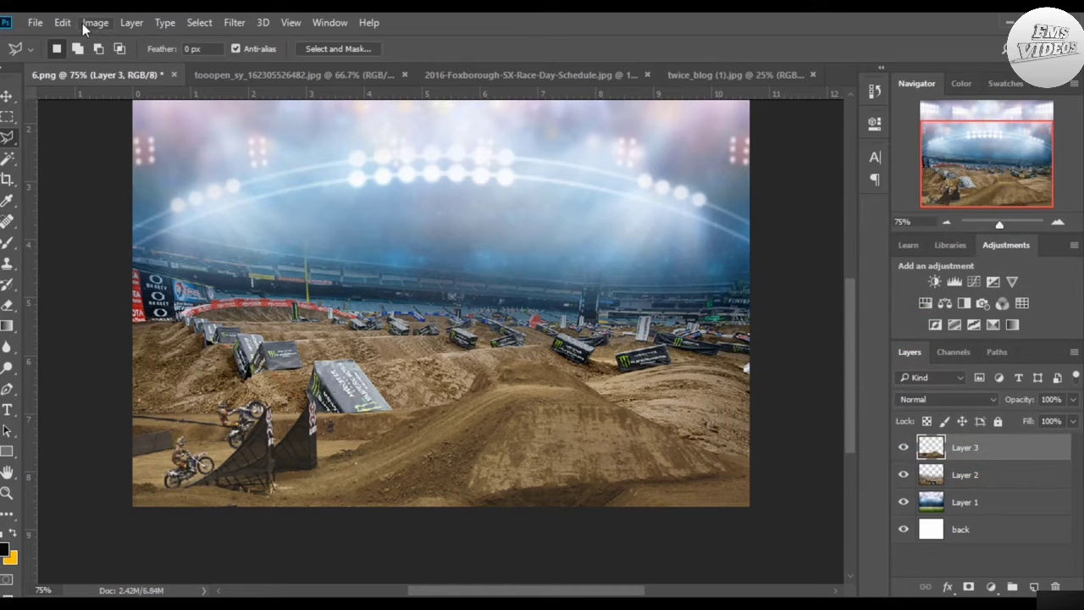
Step: Apply Levels to the ramp arena layer with the black input at 9 and the white input at 246
{"action": "left_click", "coordinate": [85, 24]}
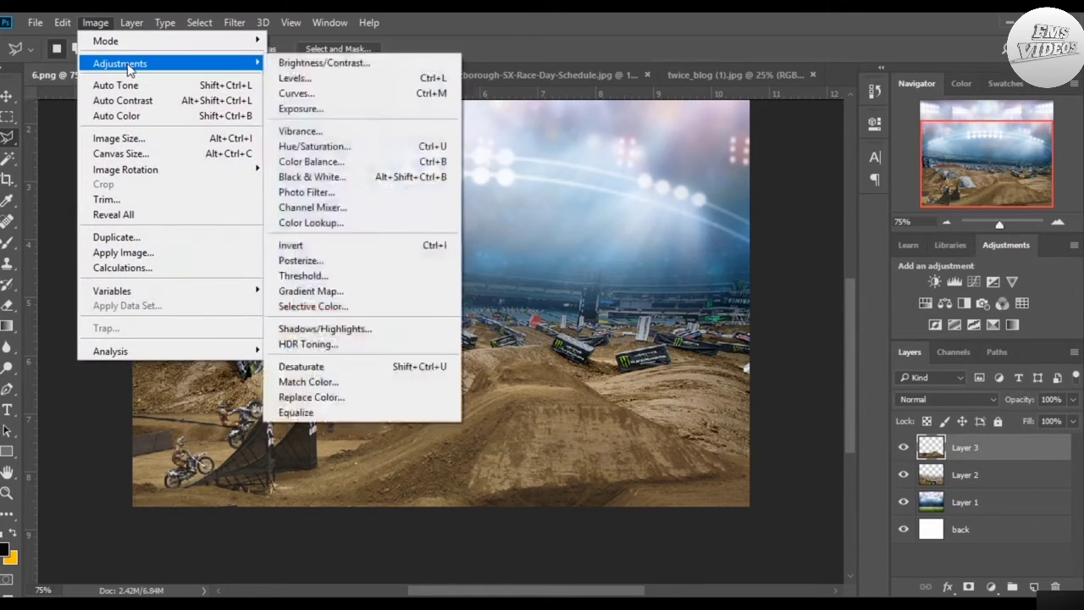
{"action": "left_click", "coordinate": [303, 78]}
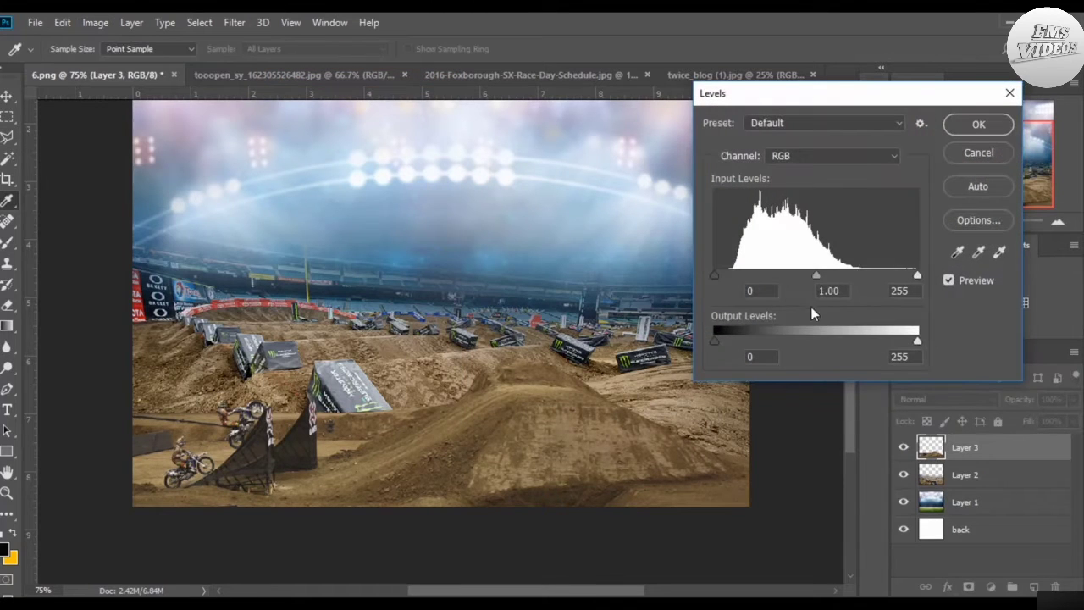
{"action": "left_click_drag", "start_coordinate": [714, 274], "coordinate": [721, 275]}
{"action": "left_click_drag", "start_coordinate": [917, 274], "coordinate": [910, 274]}
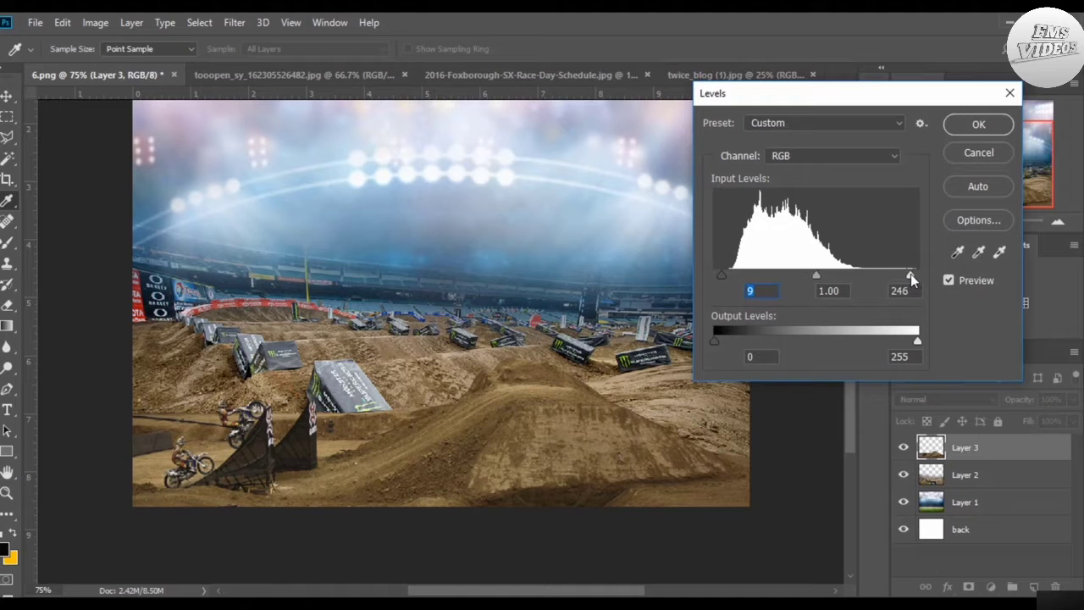
{"action": "left_click", "coordinate": [910, 274]}
{"action": "left_click", "coordinate": [978, 124]}
{"action": "scroll", "coordinate": [529, 333], "scroll_direction": "up", "scroll_amount": 3}
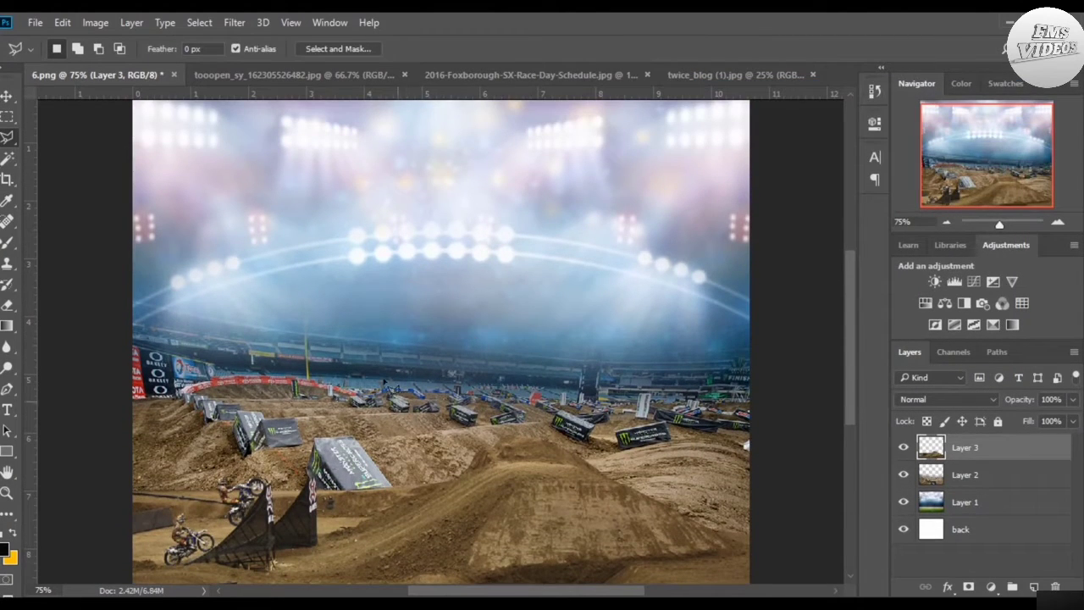
{"action": "scroll", "coordinate": [512, 366], "scroll_direction": "up", "scroll_amount": 1}
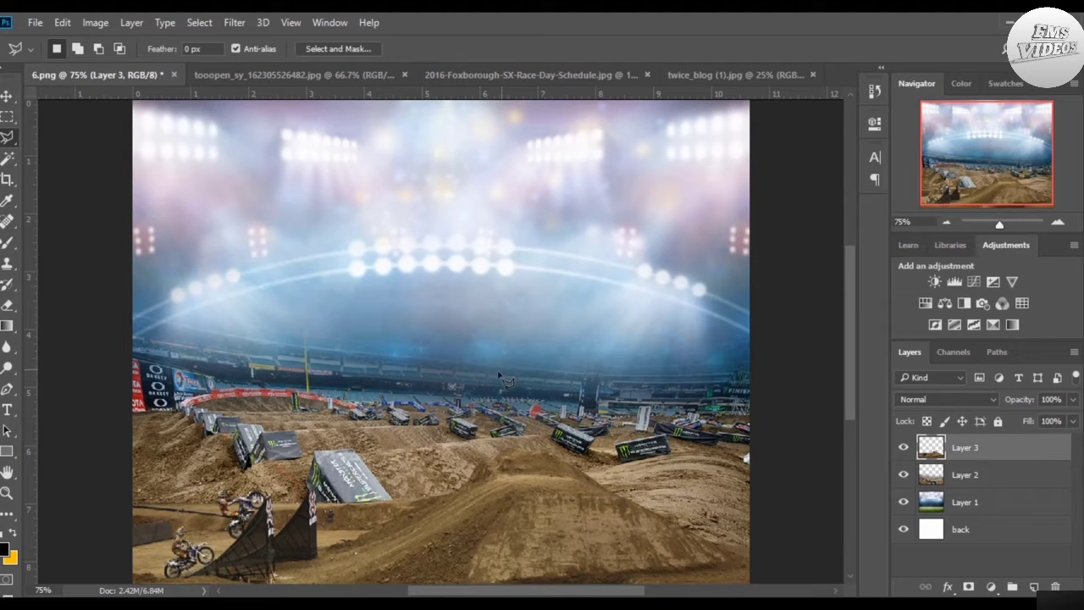
{"action": "scroll", "coordinate": [448, 385], "scroll_direction": "down", "scroll_amount": 2}
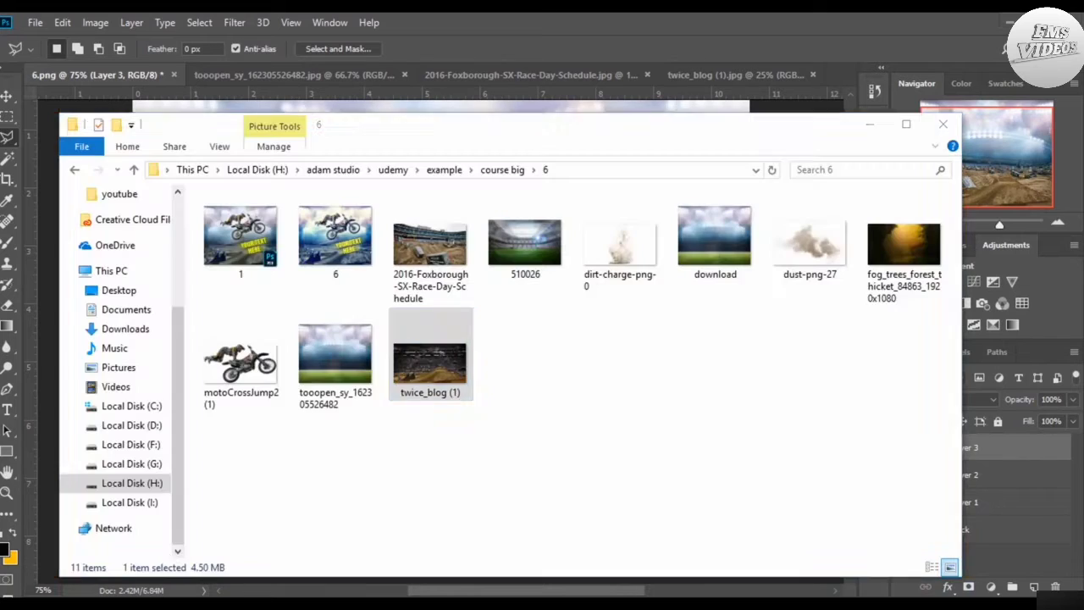
Step: Preview the motoCrossJump2 (1) image from the project folder and open it in Adobe Photoshop CC 2018
{"action": "left_click", "coordinate": [193, 603]}
{"action": "double_click", "coordinate": [239, 372]}
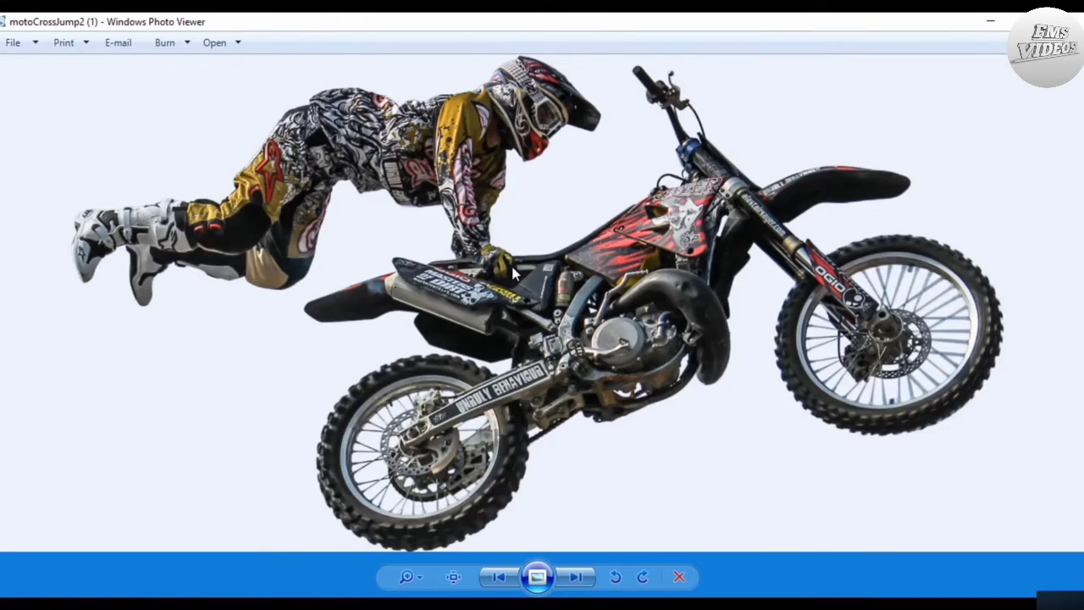
{"action": "right_click", "coordinate": [512, 273]}
{"action": "mouse_move", "coordinate": [603, 277]}
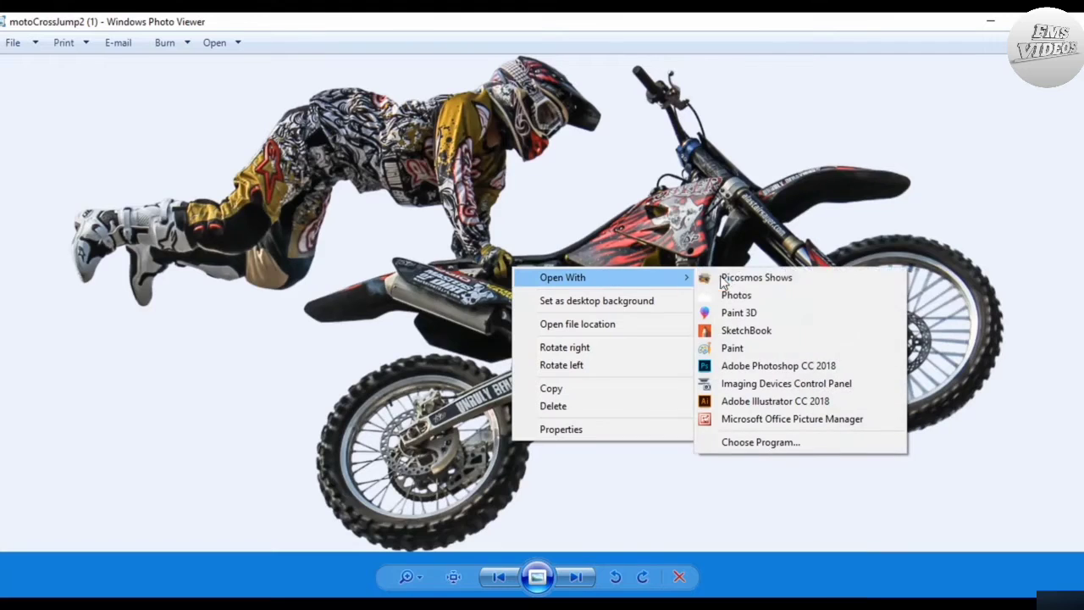
{"action": "left_click", "coordinate": [754, 368]}
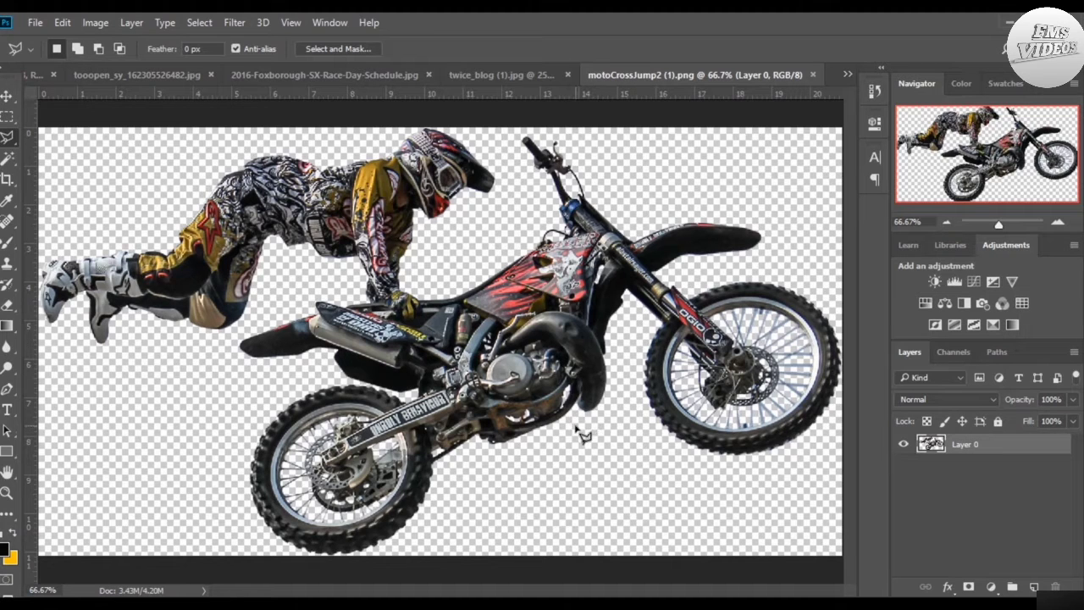
Step: Close the twice_blog (1).jpg and 2016-Foxborough-SX-Race-Day-Schedule.jpg documents
{"action": "left_click", "coordinate": [7, 97]}
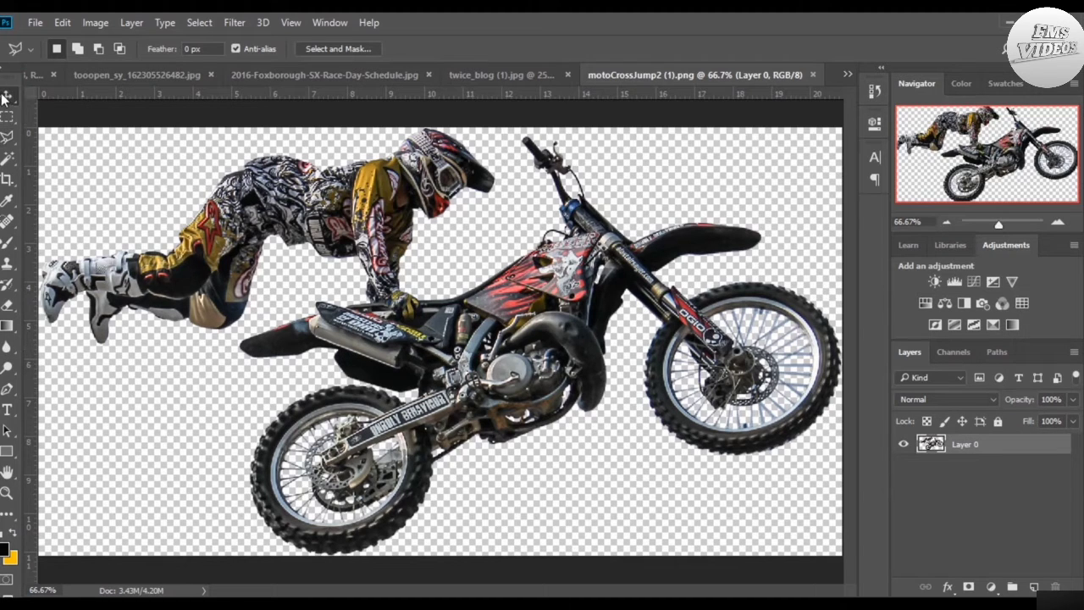
{"action": "left_click", "coordinate": [567, 74]}
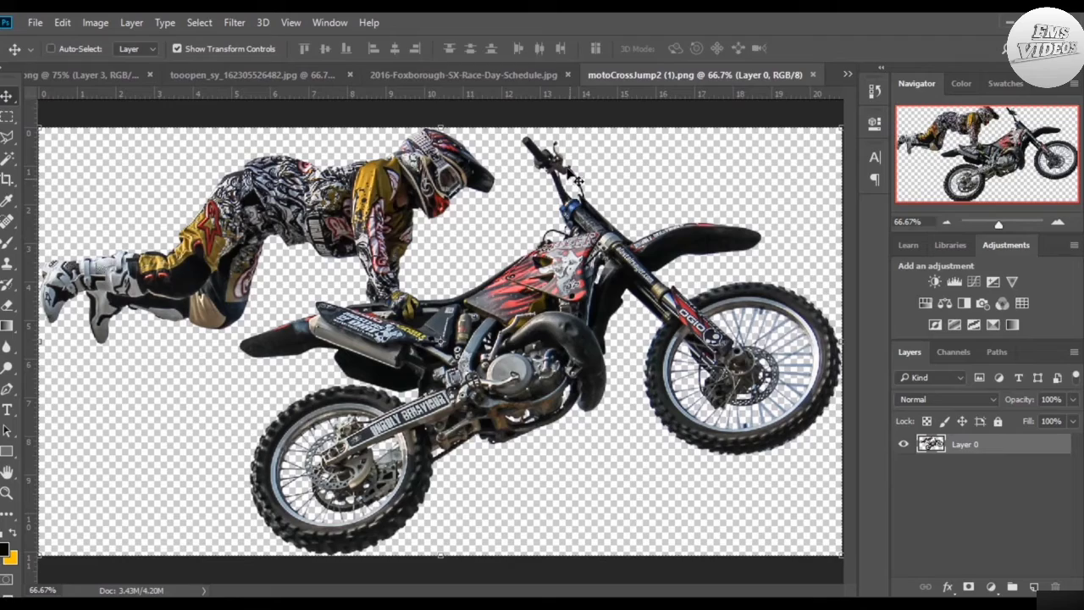
{"action": "left_click", "coordinate": [568, 74]}
Step: Copy the motocross jumper cutout into 6.png as a new top layer, with the bike's front wheel inside the canvas
{"action": "left_click_drag", "start_coordinate": [382, 279], "coordinate": [442, 302]}
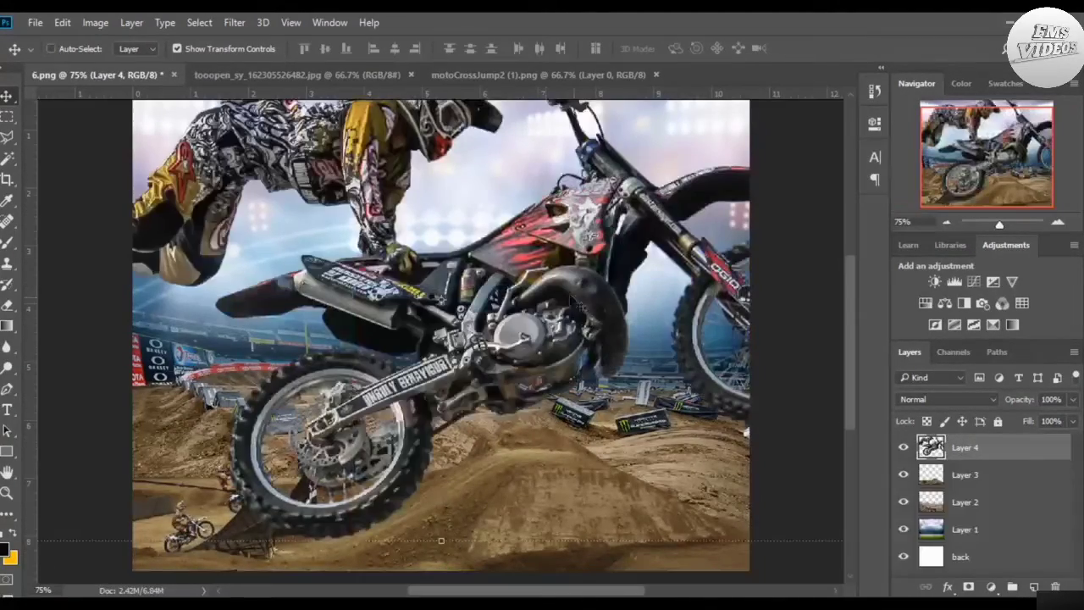
{"action": "scroll", "coordinate": [565, 295], "scroll_direction": "up", "scroll_amount": 2}
{"action": "left_click_drag", "start_coordinate": [622, 253], "coordinate": [479, 302]}
{"action": "left_click_drag", "start_coordinate": [519, 265], "coordinate": [463, 282]}
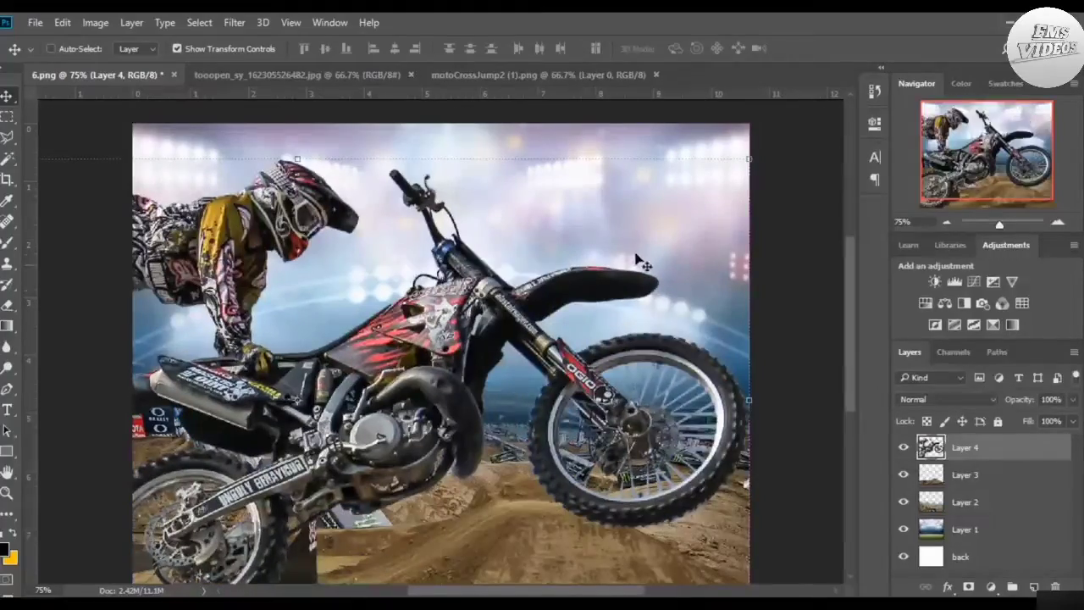
Step: Scale the jumper layer to about 35.7% width and 45.6% height, placing it above the dirt mound at about X 550, Y 306 px
{"action": "left_click_drag", "start_coordinate": [746, 161], "coordinate": [550, 227]}
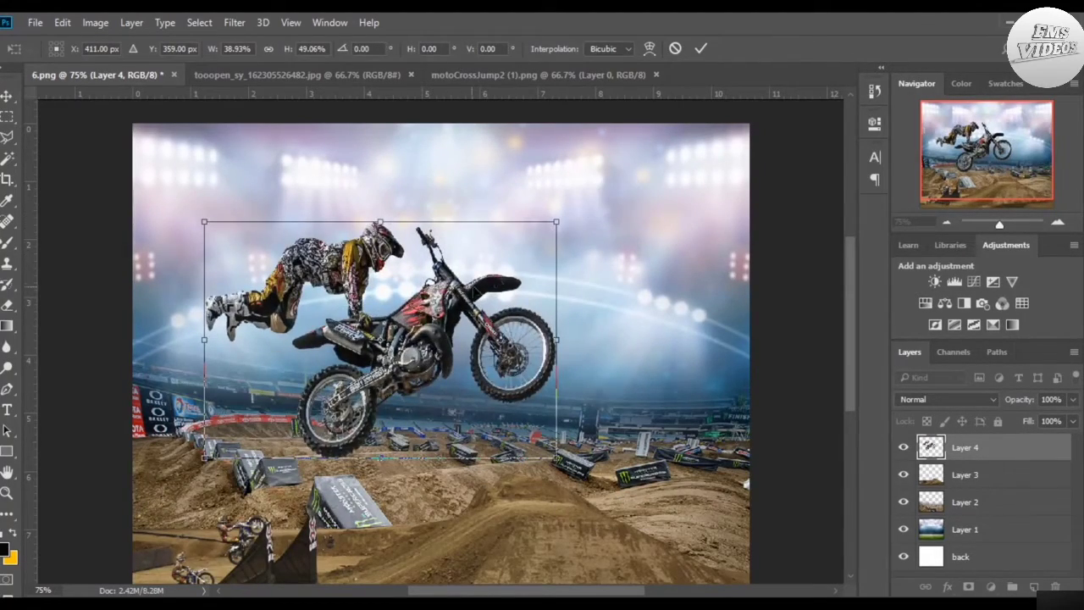
{"action": "left_click_drag", "start_coordinate": [421, 406], "coordinate": [496, 359]}
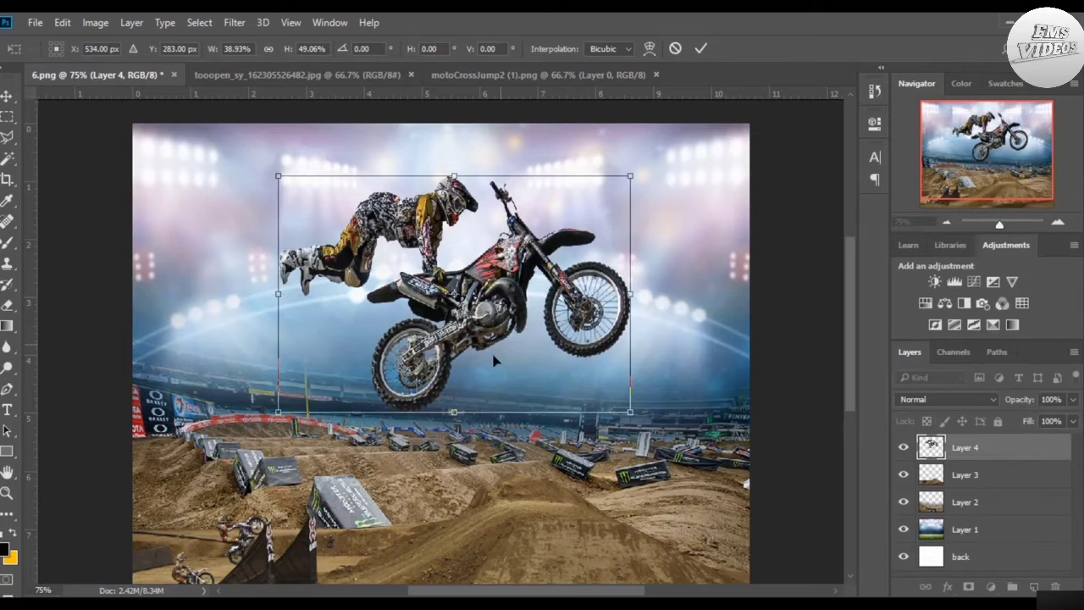
{"action": "scroll", "coordinate": [496, 360], "scroll_direction": "down", "scroll_amount": 3}
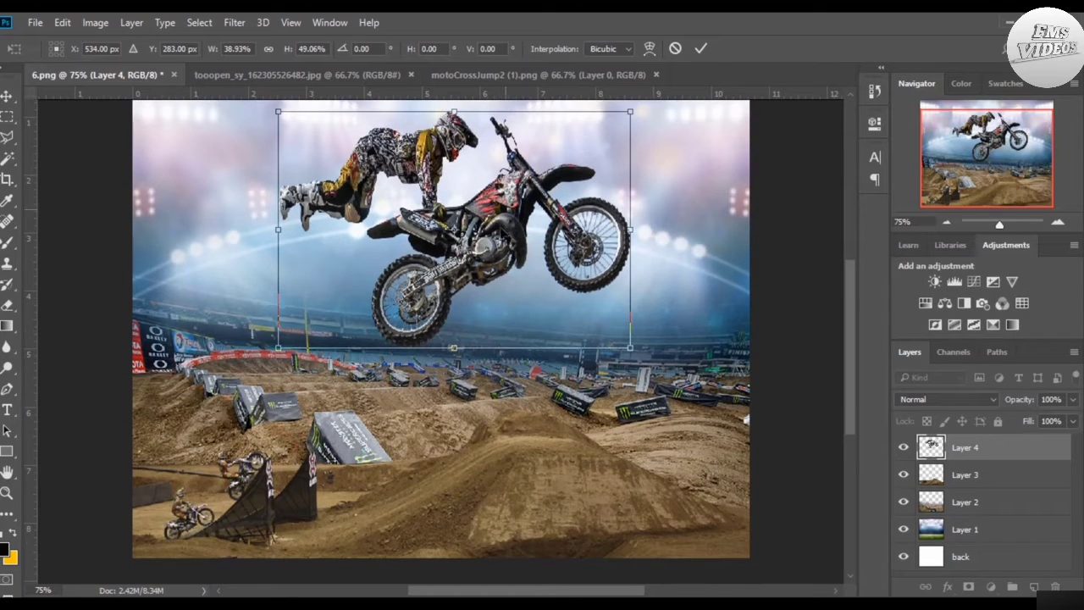
{"action": "scroll", "coordinate": [504, 236], "scroll_direction": "up", "scroll_amount": 1}
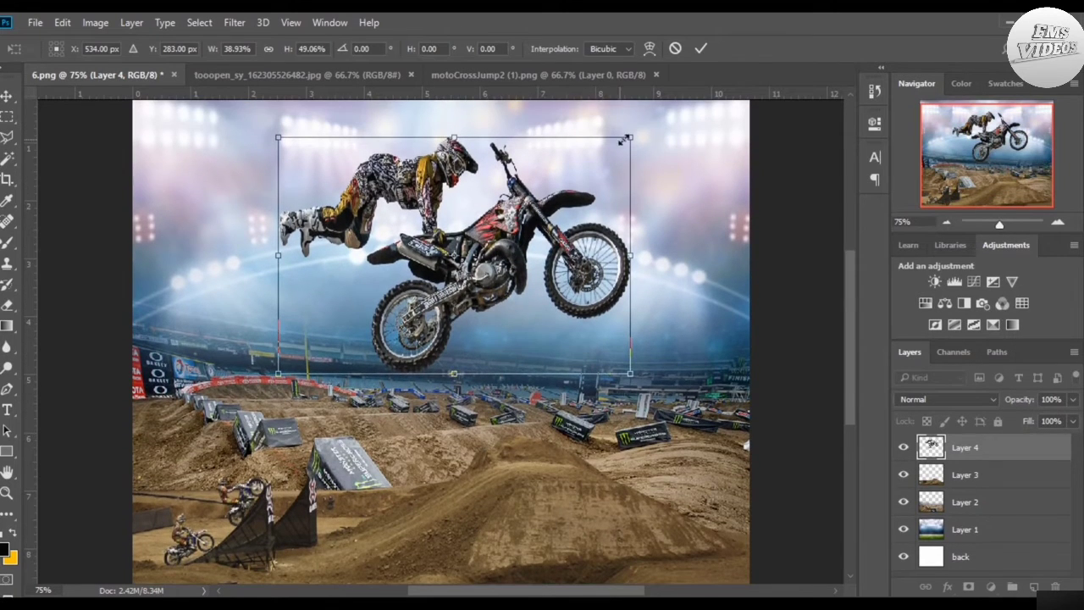
{"action": "left_click_drag", "start_coordinate": [624, 140], "coordinate": [605, 154]}
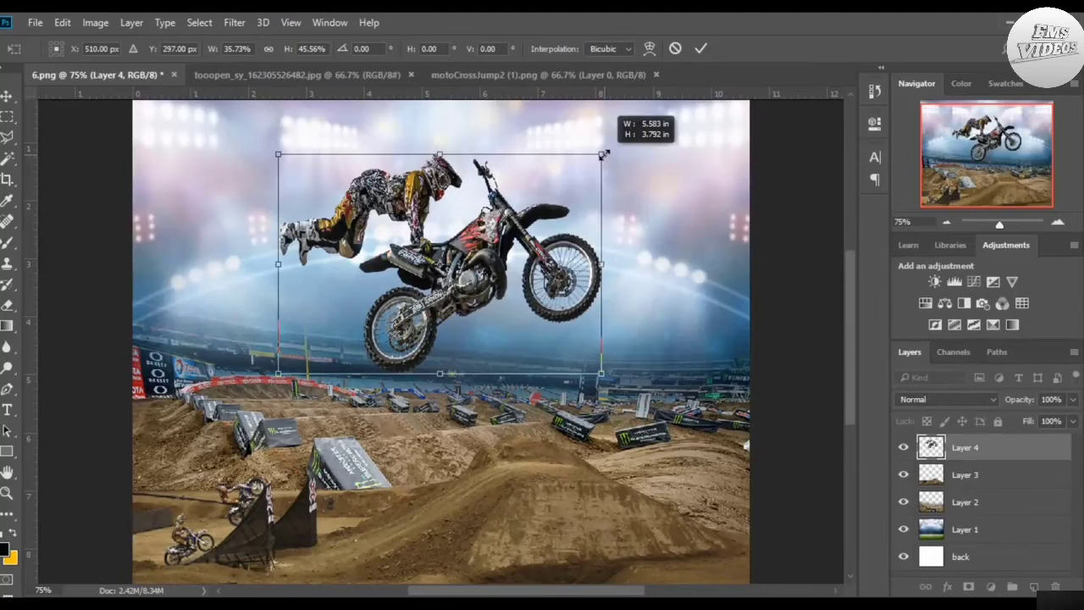
{"action": "left_click_drag", "start_coordinate": [498, 237], "coordinate": [522, 241]}
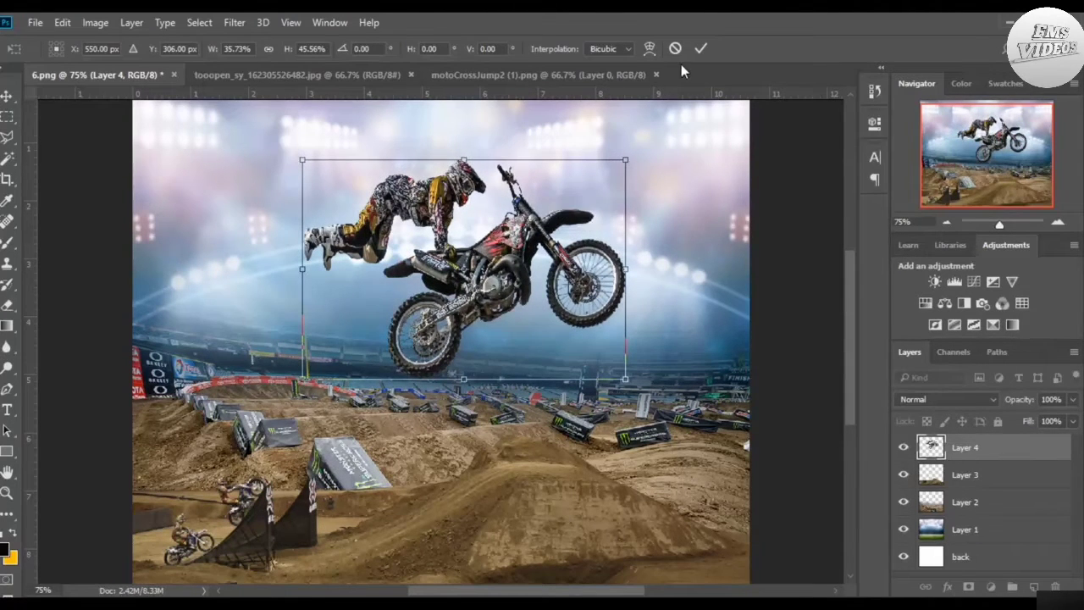
{"action": "left_click", "coordinate": [701, 48]}
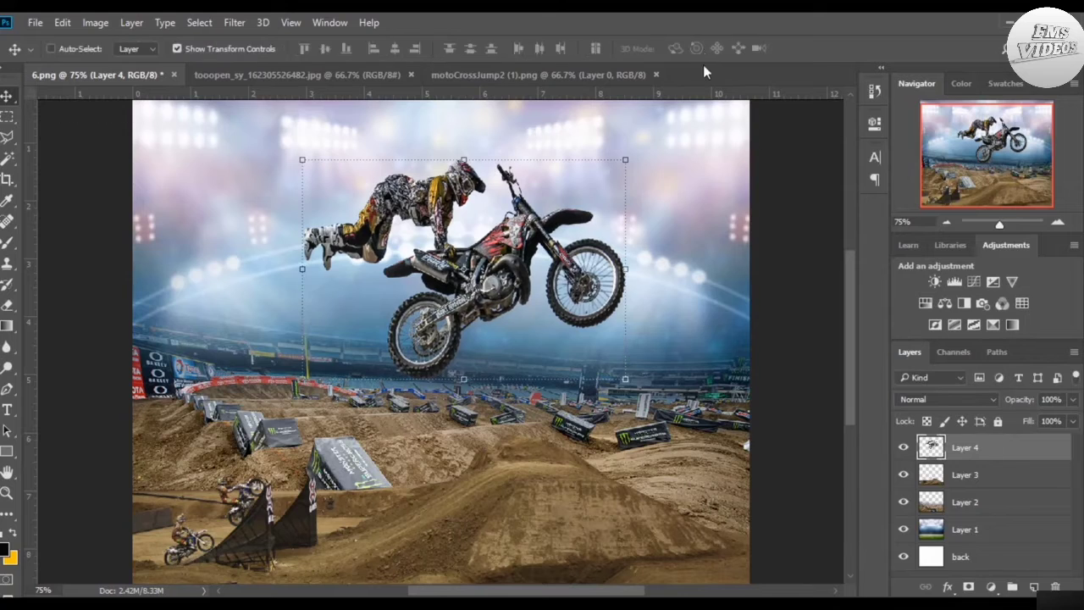
Step: Turn off the transform controls display and check the jumper's placement against the stadium and dirt track
{"action": "left_click", "coordinate": [225, 48]}
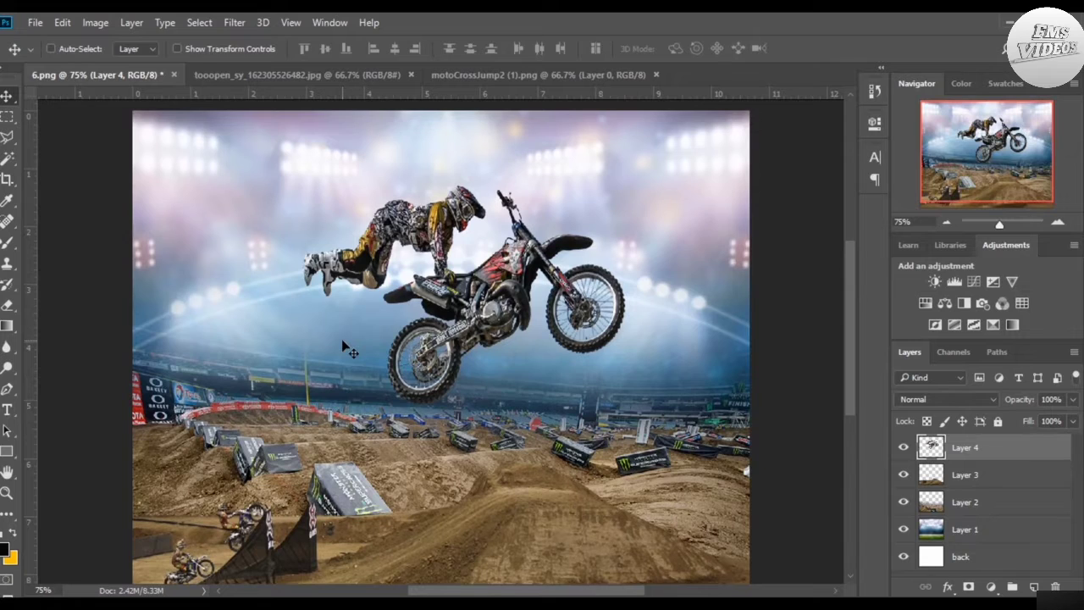
{"action": "scroll", "coordinate": [349, 334], "scroll_direction": "down", "scroll_amount": 1}
{"action": "scroll", "coordinate": [352, 332], "scroll_direction": "down", "scroll_amount": 1}
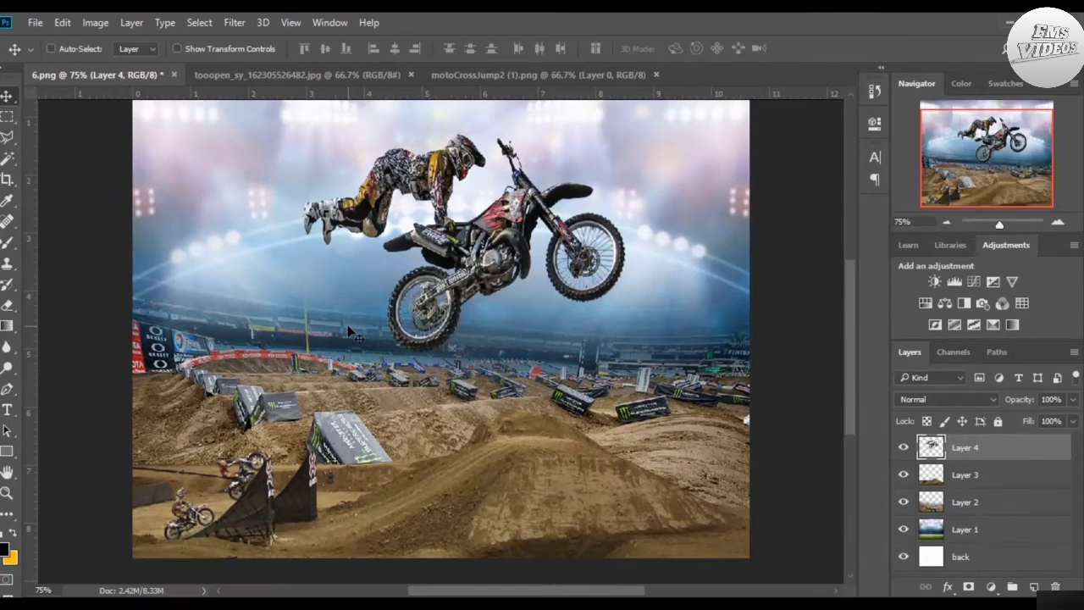
{"action": "scroll", "coordinate": [366, 351], "scroll_direction": "up", "scroll_amount": 1}
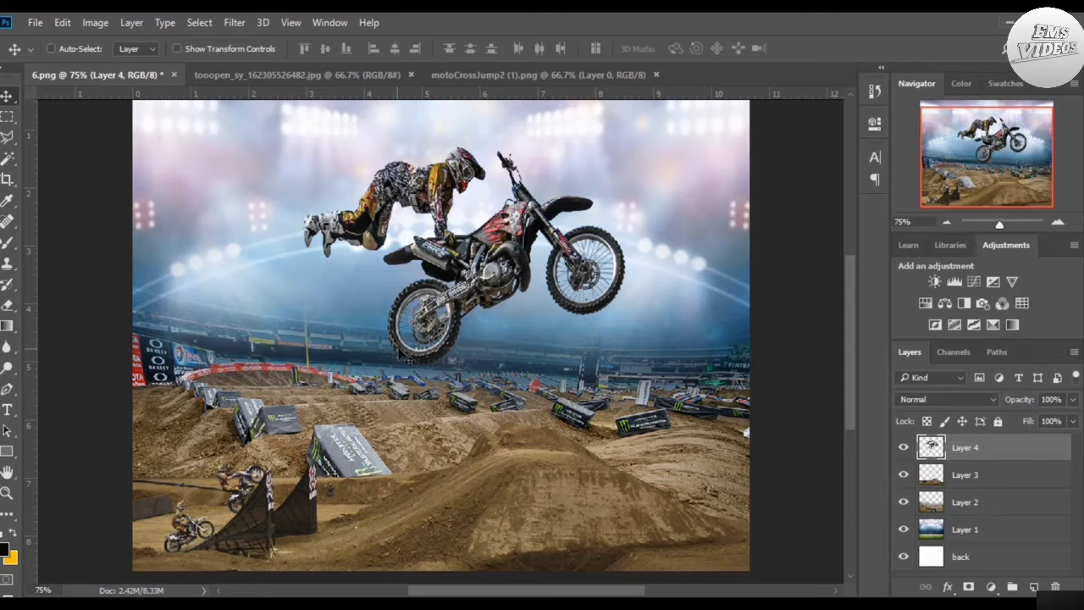
{"action": "scroll", "coordinate": [536, 342], "scroll_direction": "up", "scroll_amount": 2}
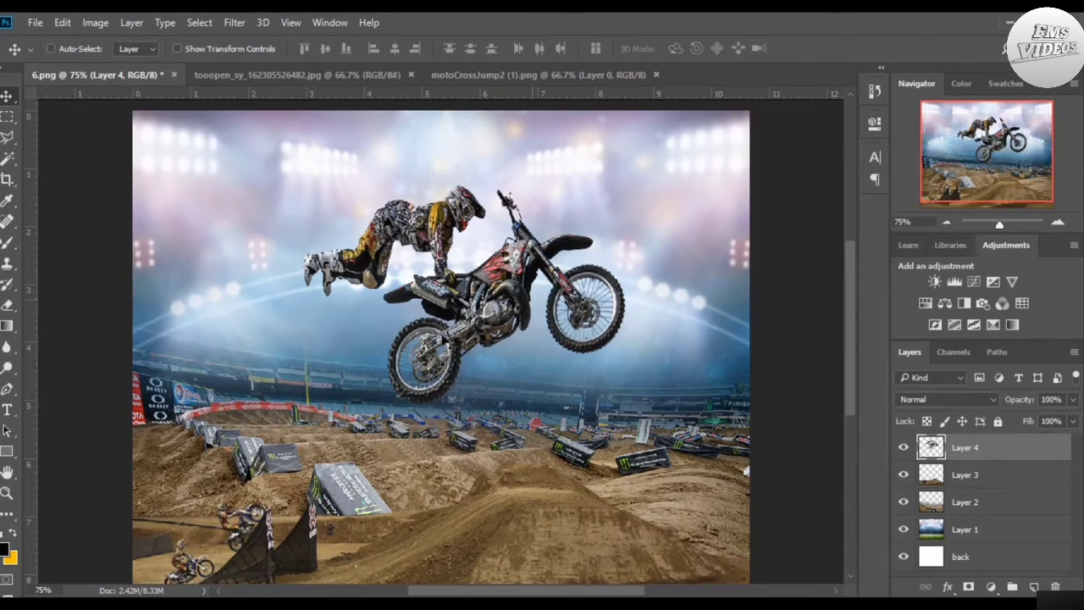
{"action": "scroll", "coordinate": [491, 303], "scroll_direction": "down", "scroll_amount": 2}
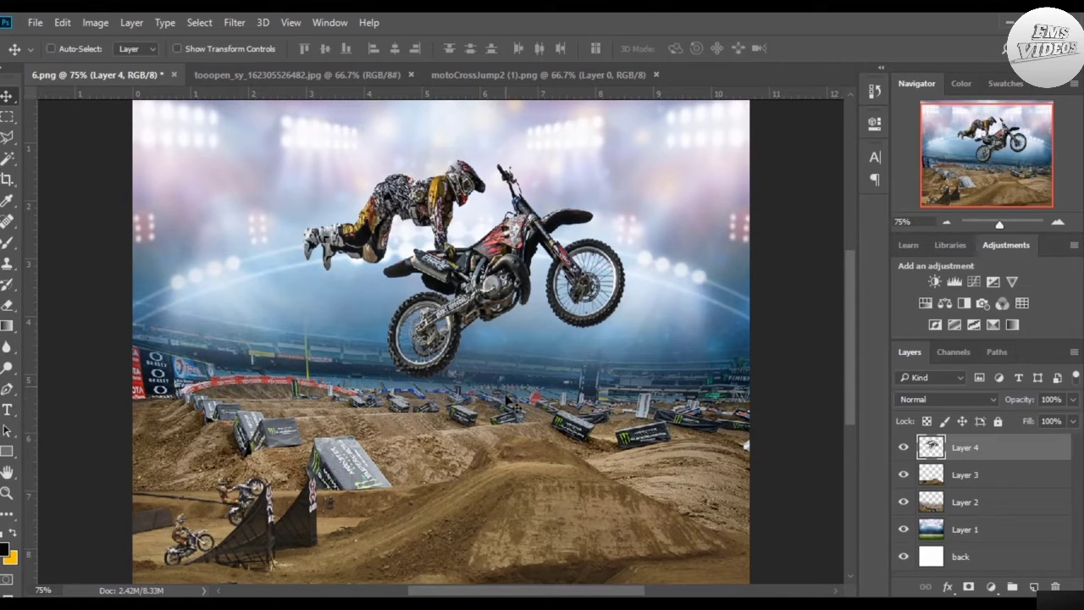
Step: Add centered 48 pt text below the bike reading "YOUR TEXT" with "HERE" on a second line
{"action": "left_click", "coordinate": [8, 411]}
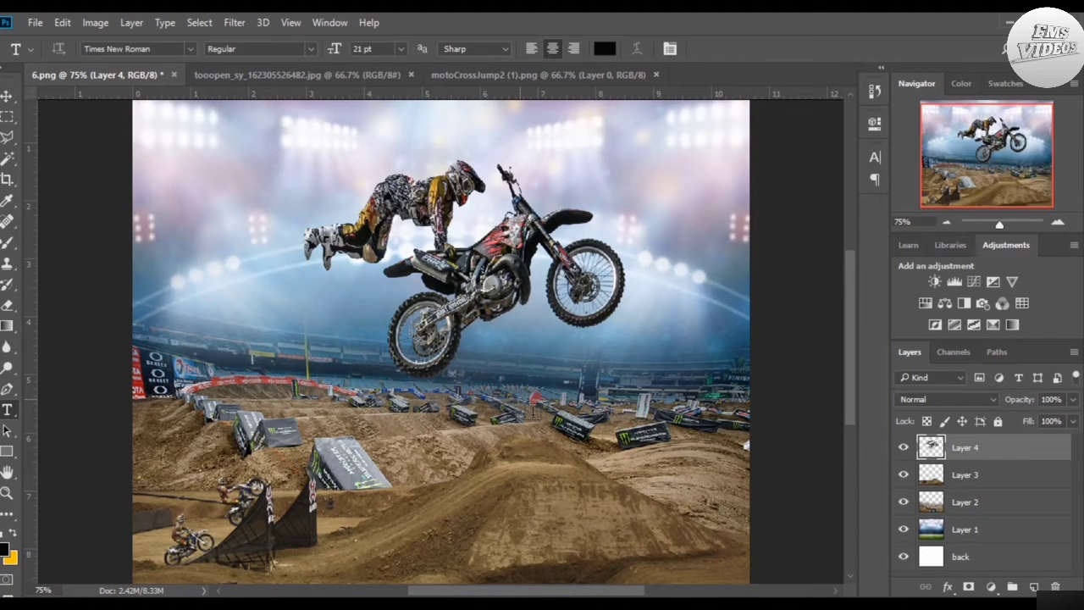
{"action": "left_click", "coordinate": [528, 369]}
{"action": "left_click", "coordinate": [401, 48]}
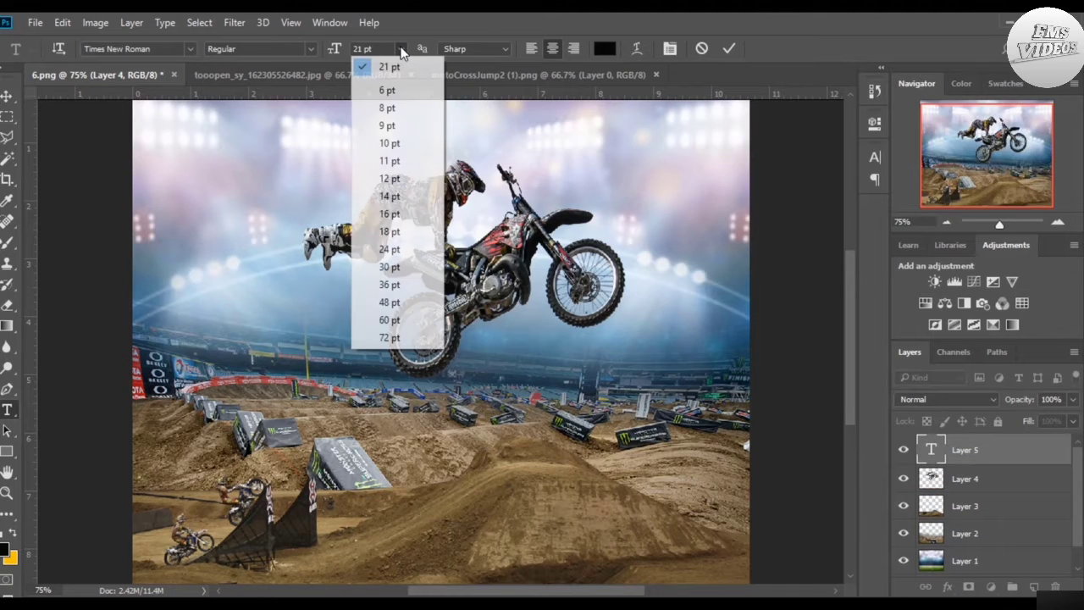
{"action": "left_click", "coordinate": [395, 302]}
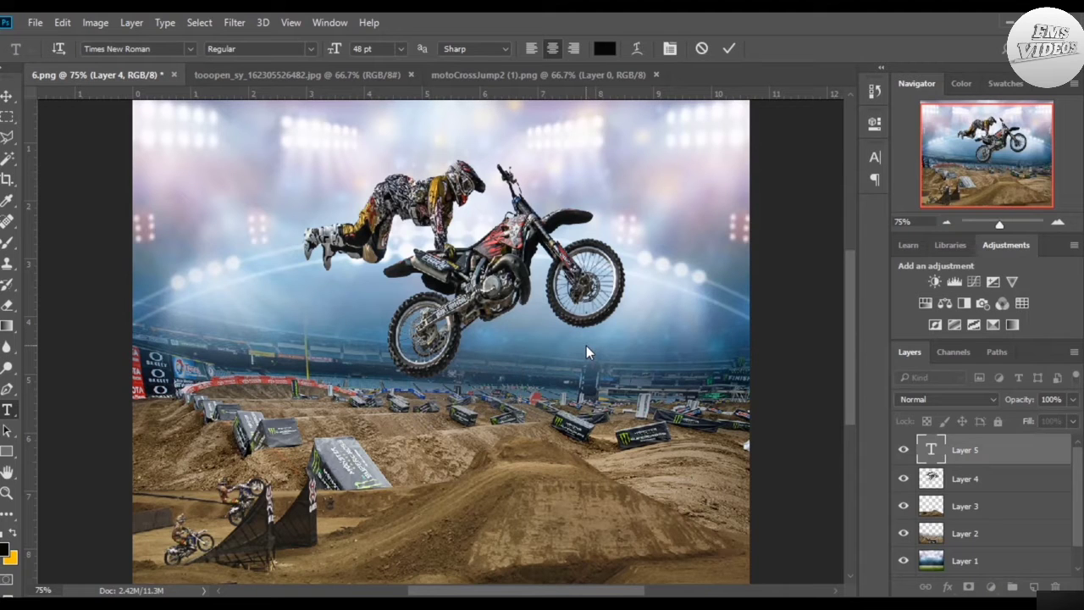
{"action": "type", "text": "YOUR"}
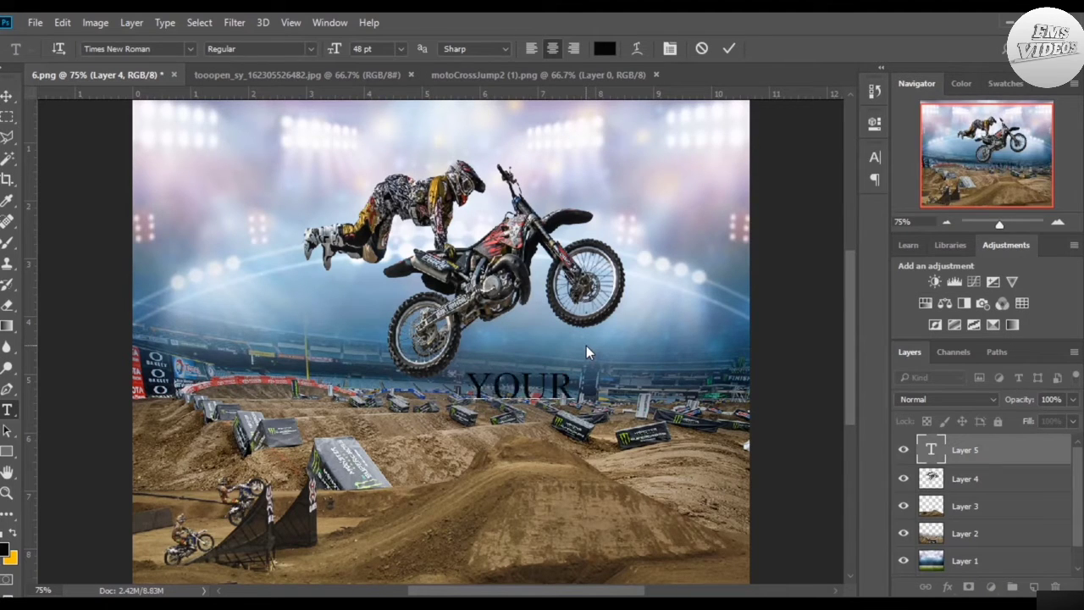
{"action": "type", "text": " TEXT"}
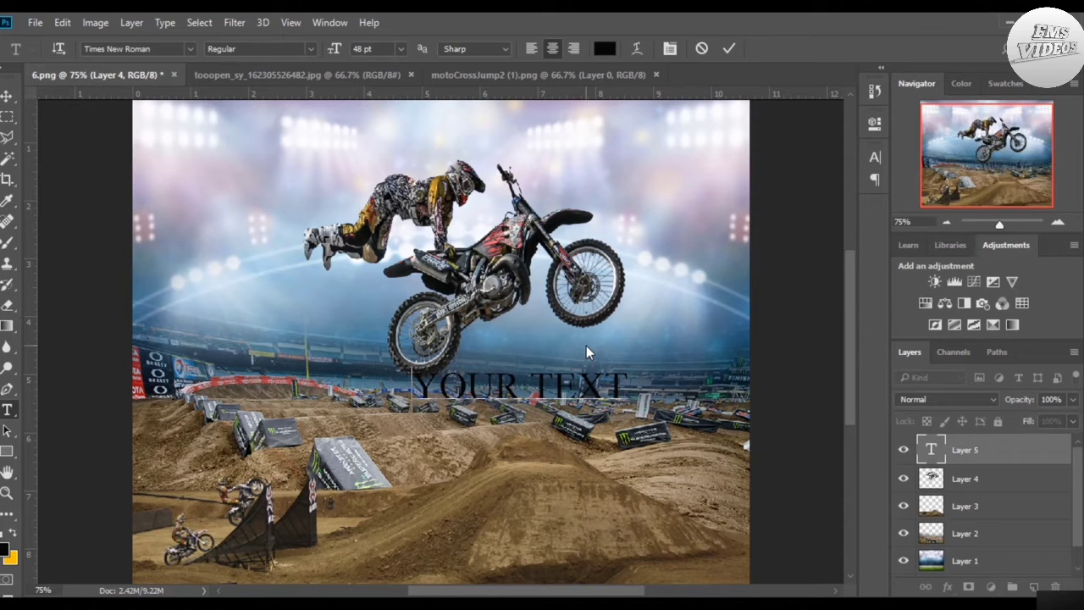
{"action": "key", "text": "Return"}
{"action": "type", "text": "HERE"}
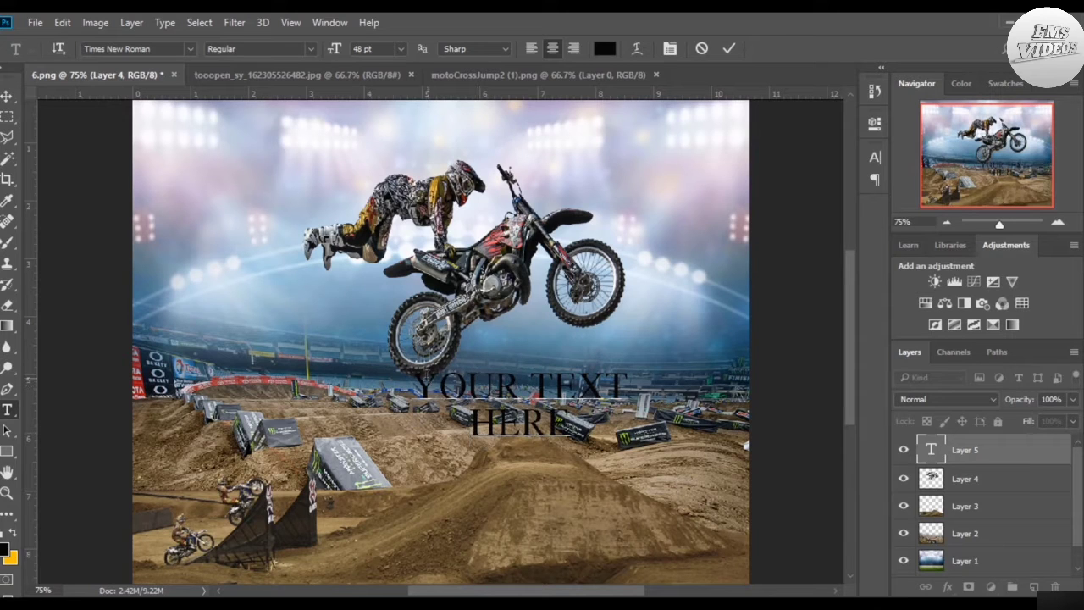
Step: Change the font of the whole "YOUR TEXT HERE" text to Bauhaus 93
{"action": "mouse_move", "coordinate": [428, 376]}
{"action": "left_mouse_down"}
{"action": "mouse_move", "coordinate": [544, 425]}
{"action": "mouse_move", "coordinate": [495, 417]}
{"action": "mouse_move", "coordinate": [418, 374]}
{"action": "left_mouse_up"}
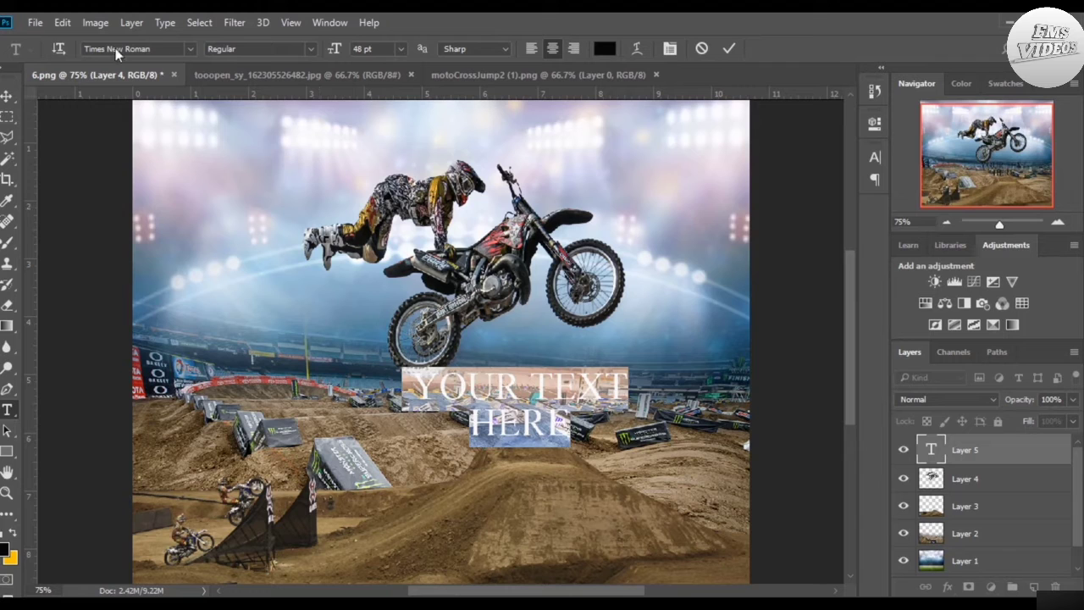
{"action": "left_click", "coordinate": [190, 48]}
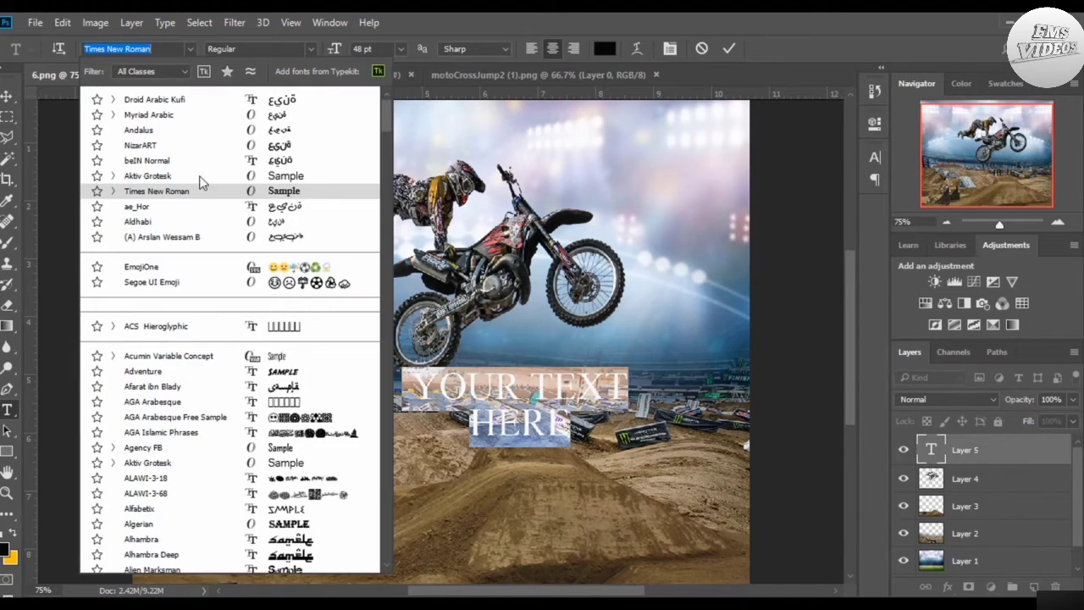
{"action": "scroll", "coordinate": [180, 361], "scroll_direction": "down", "scroll_amount": 1}
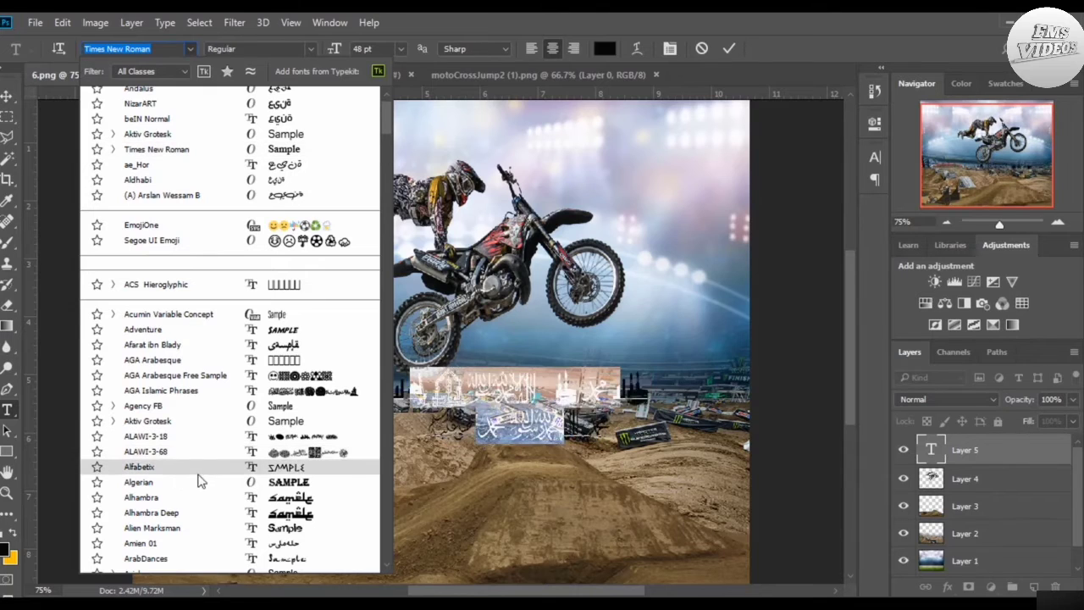
{"action": "scroll", "coordinate": [203, 500], "scroll_direction": "down", "scroll_amount": 1}
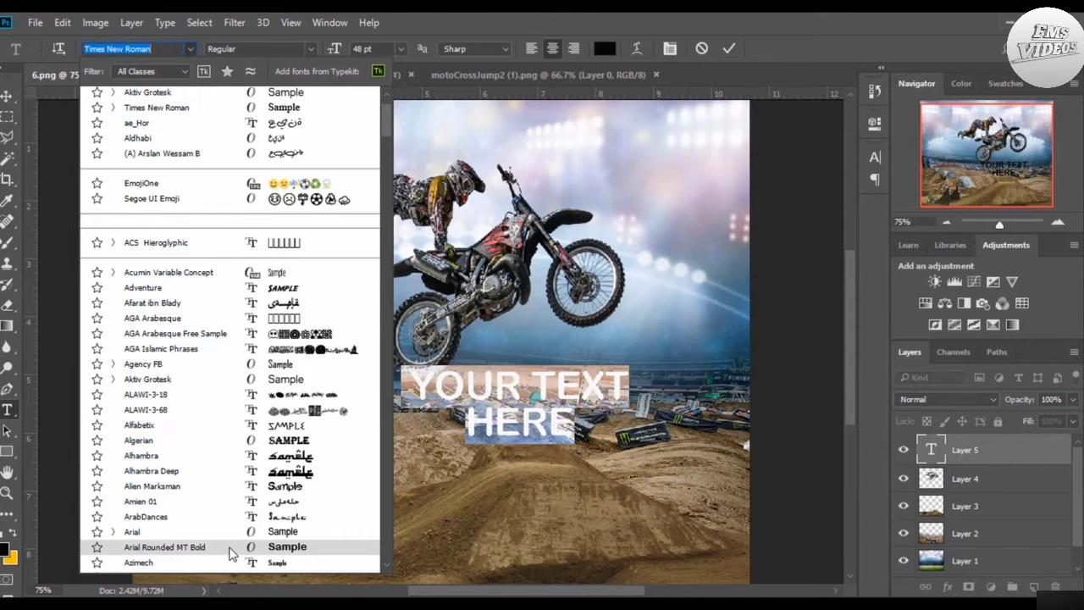
{"action": "scroll", "coordinate": [228, 552], "scroll_direction": "down", "scroll_amount": 1}
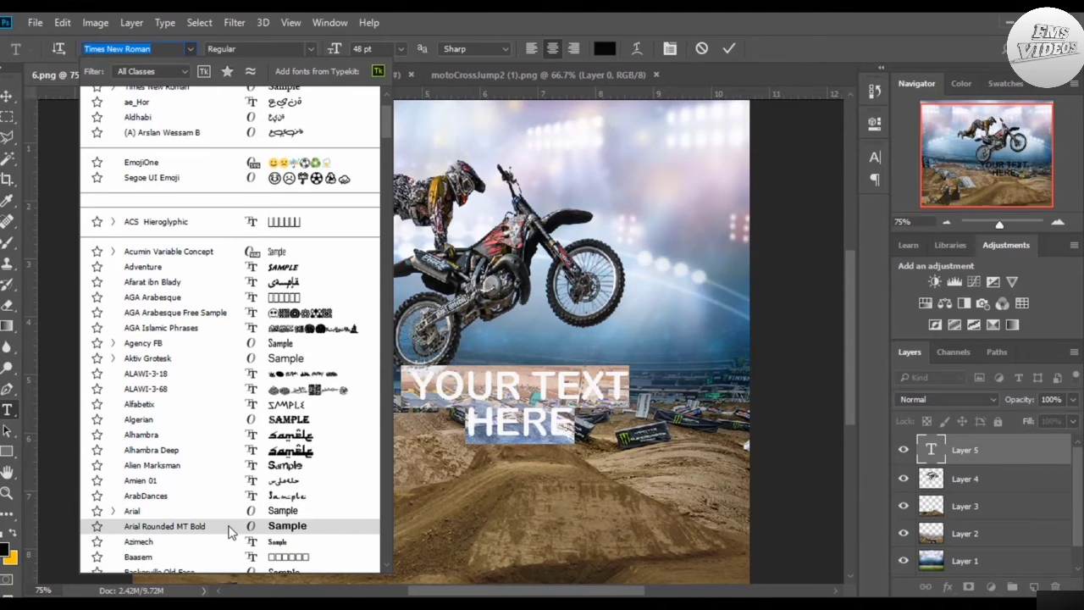
{"action": "scroll", "coordinate": [229, 531], "scroll_direction": "down", "scroll_amount": 2}
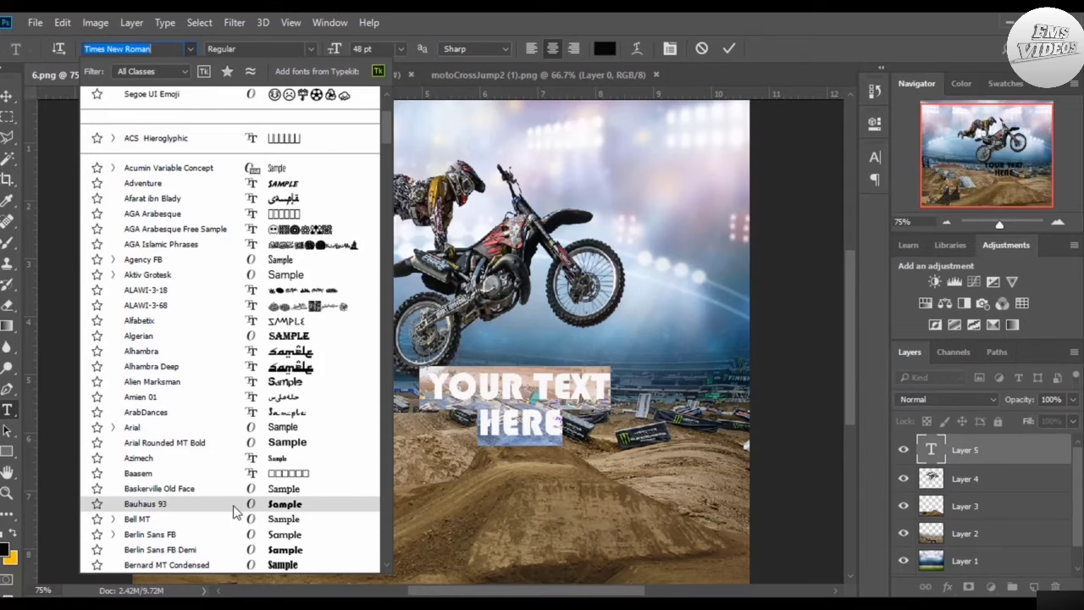
{"action": "left_click", "coordinate": [234, 506]}
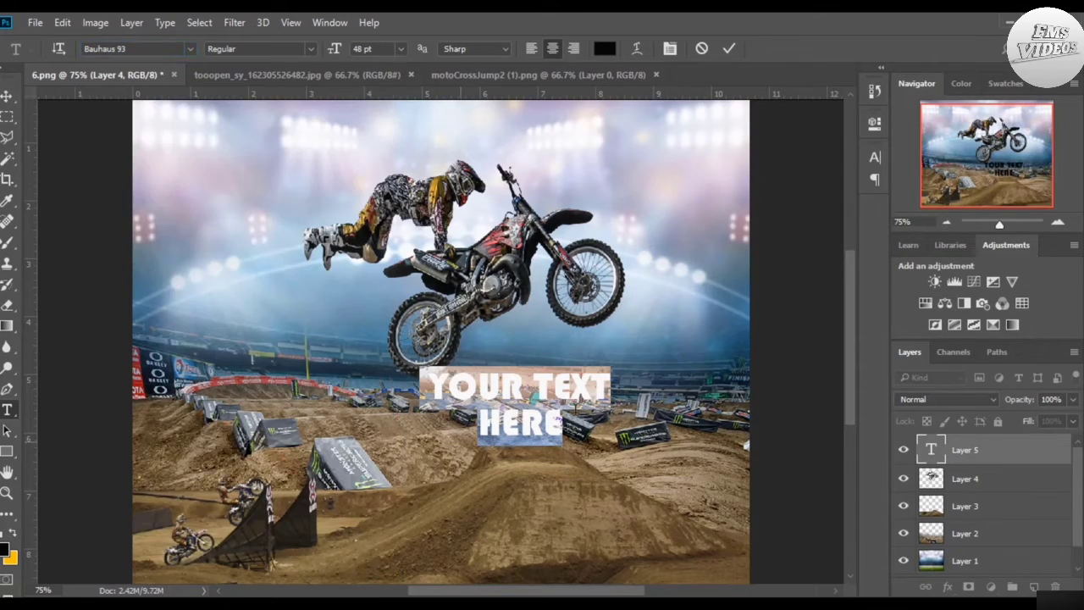
Step: Set the "YOUR TEXT HERE" font size to 60 pt and finish editing the text
{"action": "left_click", "coordinate": [401, 49]}
{"action": "left_click", "coordinate": [411, 321]}
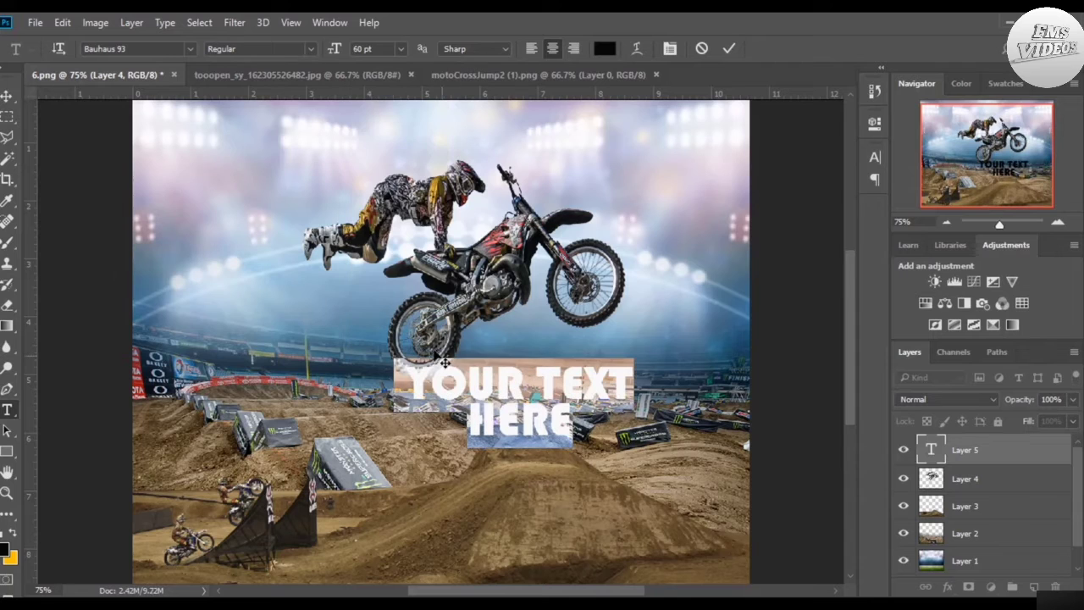
{"action": "left_click", "coordinate": [549, 425]}
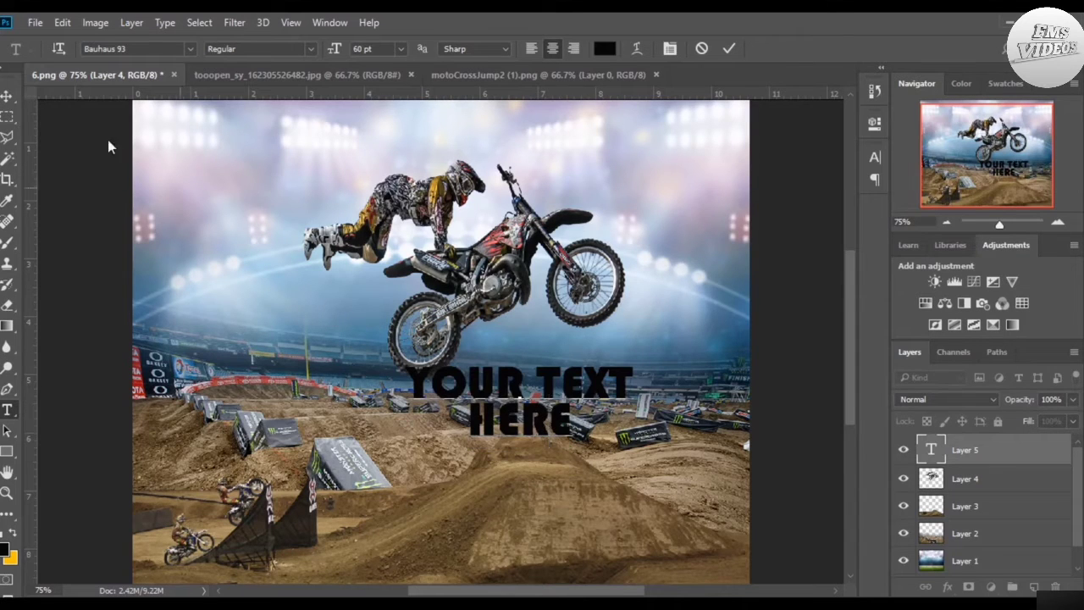
{"action": "left_click", "coordinate": [12, 97]}
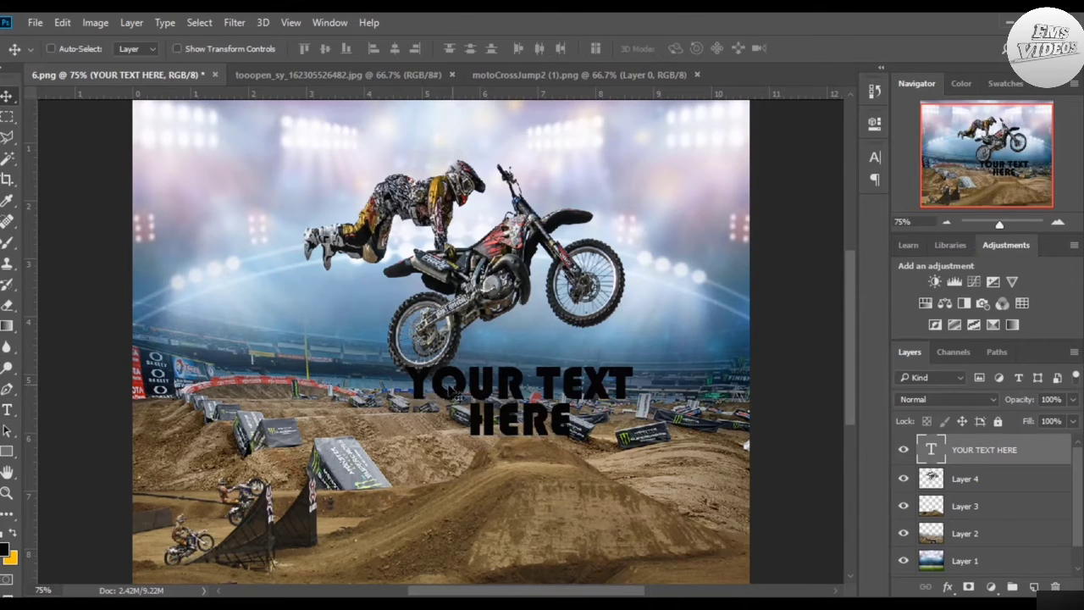
Step: Set the line spacing of the whole "YOUR TEXT HERE" text to 54 pt and finish editing the text
{"action": "left_click", "coordinate": [7, 411]}
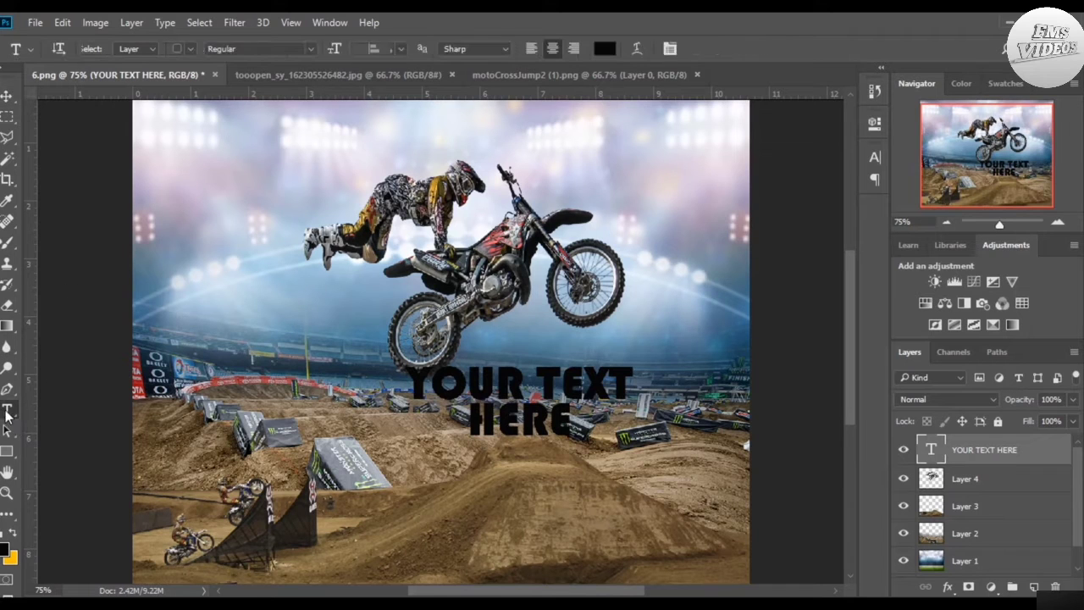
{"action": "left_click", "coordinate": [479, 386]}
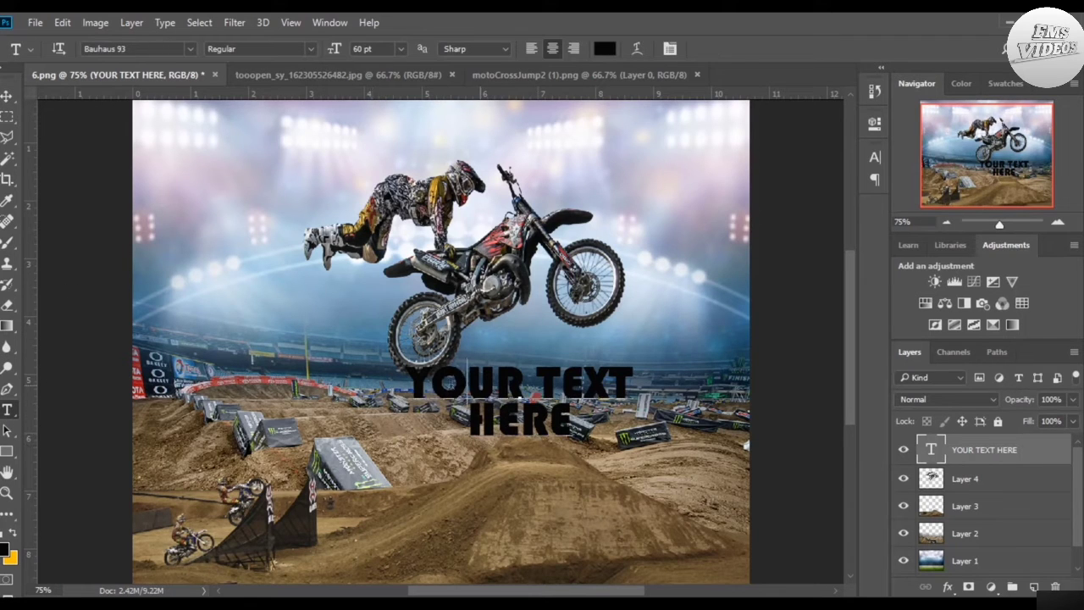
{"action": "left_click_drag", "start_coordinate": [424, 377], "coordinate": [476, 402]}
{"action": "left_click", "coordinate": [559, 422]}
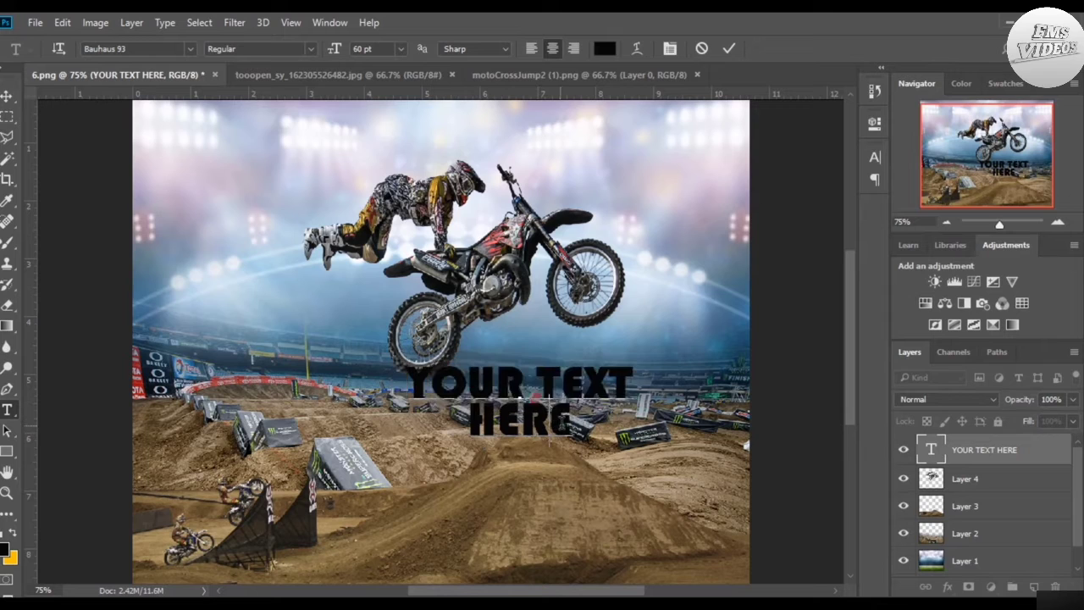
{"action": "left_click_drag", "start_coordinate": [576, 428], "coordinate": [405, 373]}
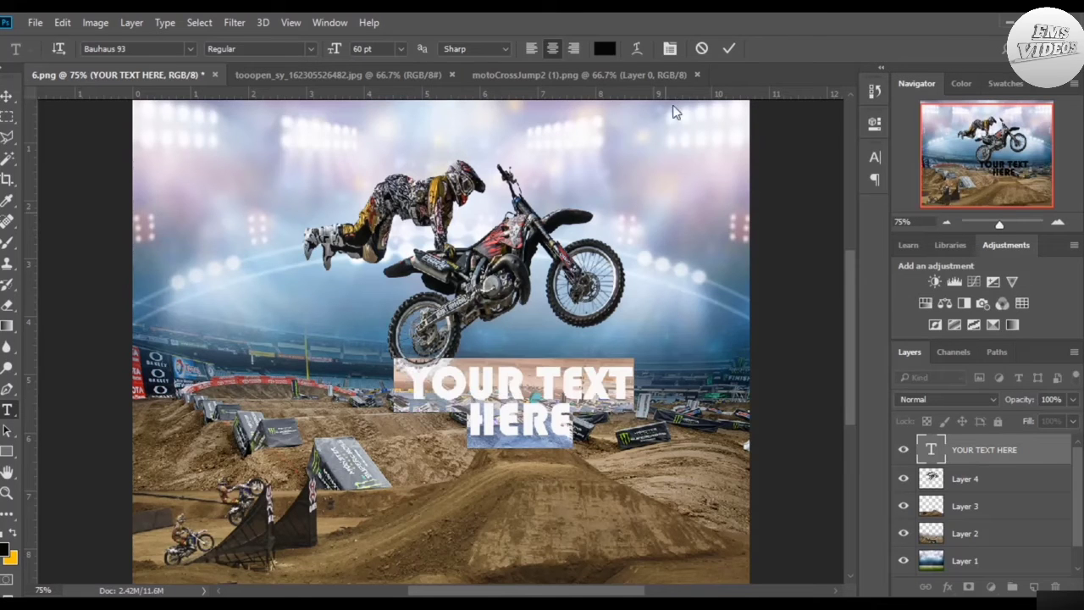
{"action": "left_click", "coordinate": [669, 49]}
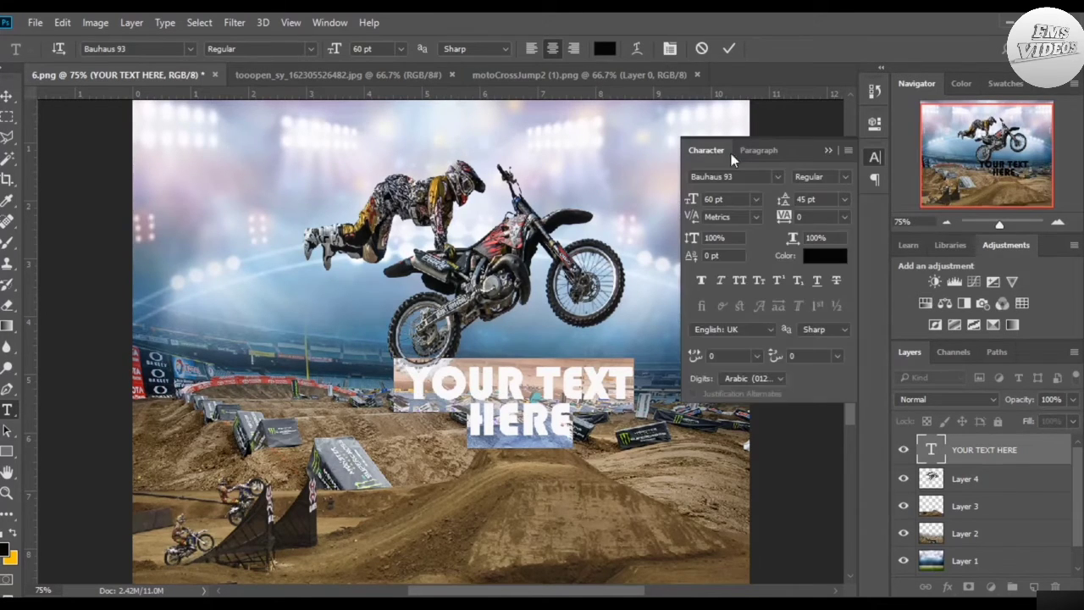
{"action": "left_click", "coordinate": [846, 199]}
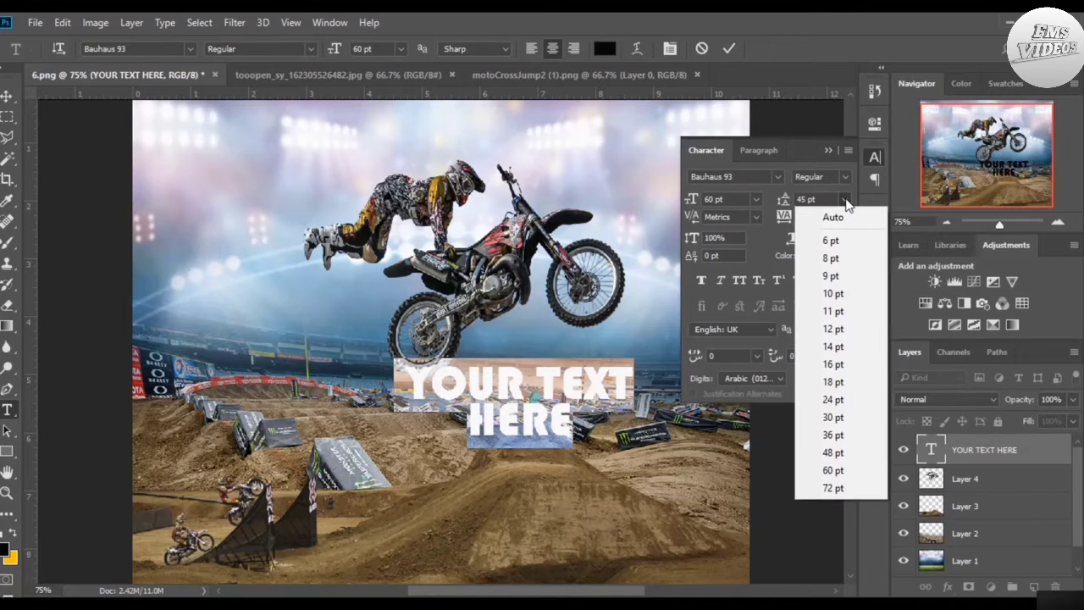
{"action": "left_click", "coordinate": [835, 453]}
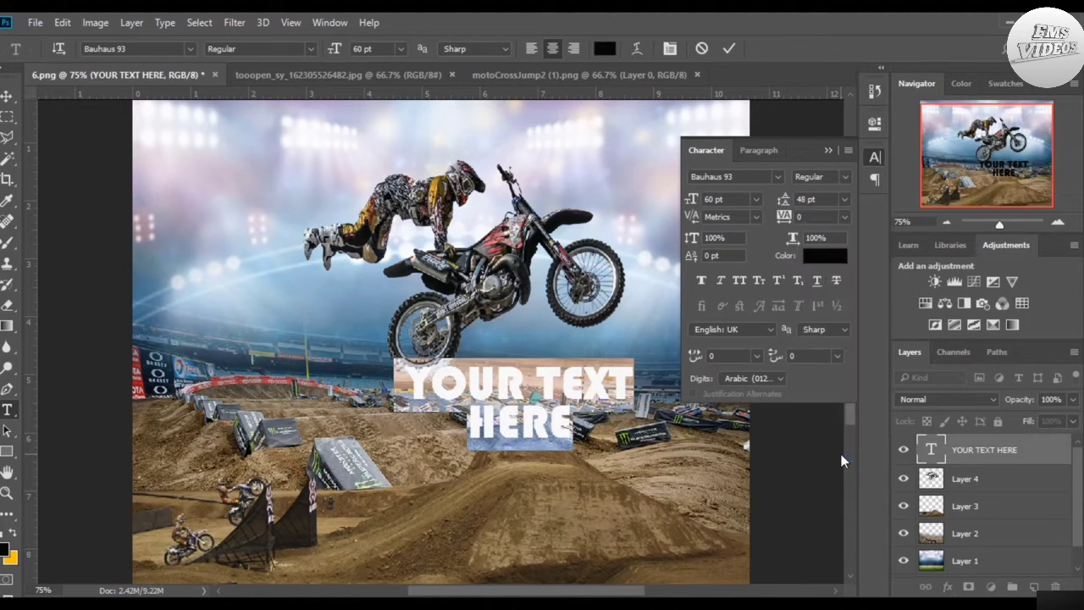
{"action": "left_click", "coordinate": [846, 200]}
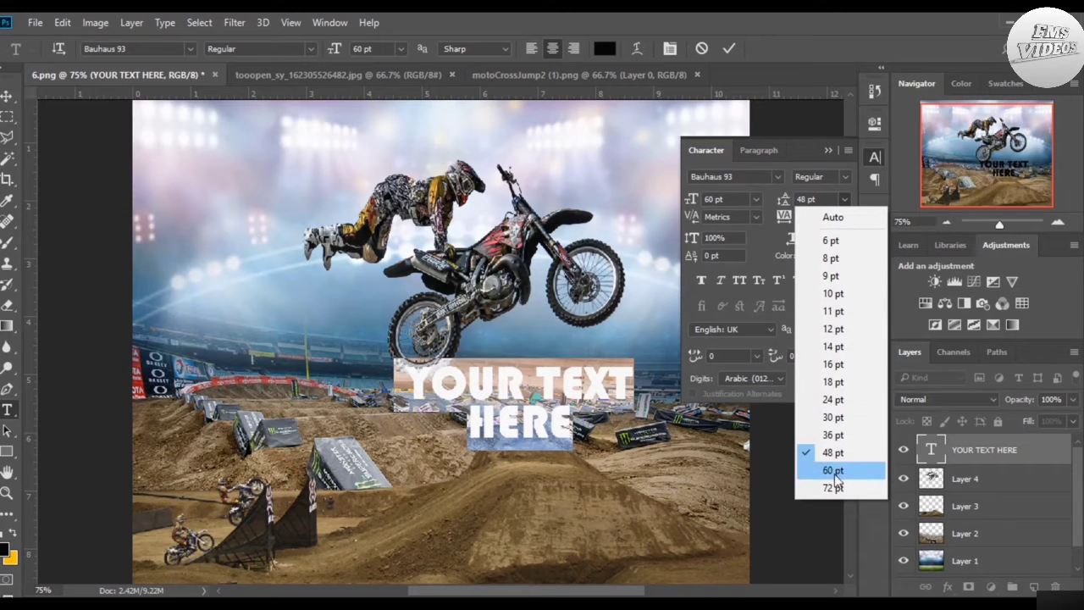
{"action": "left_click", "coordinate": [834, 474]}
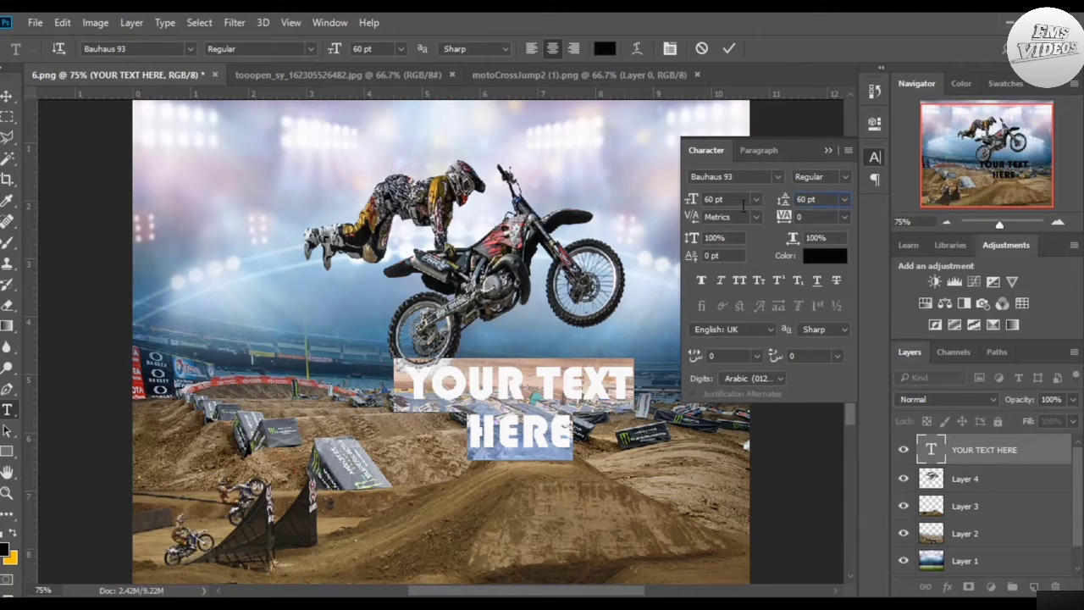
{"action": "left_click_drag", "start_coordinate": [743, 206], "coordinate": [735, 236]}
{"action": "type", "text": "54"}
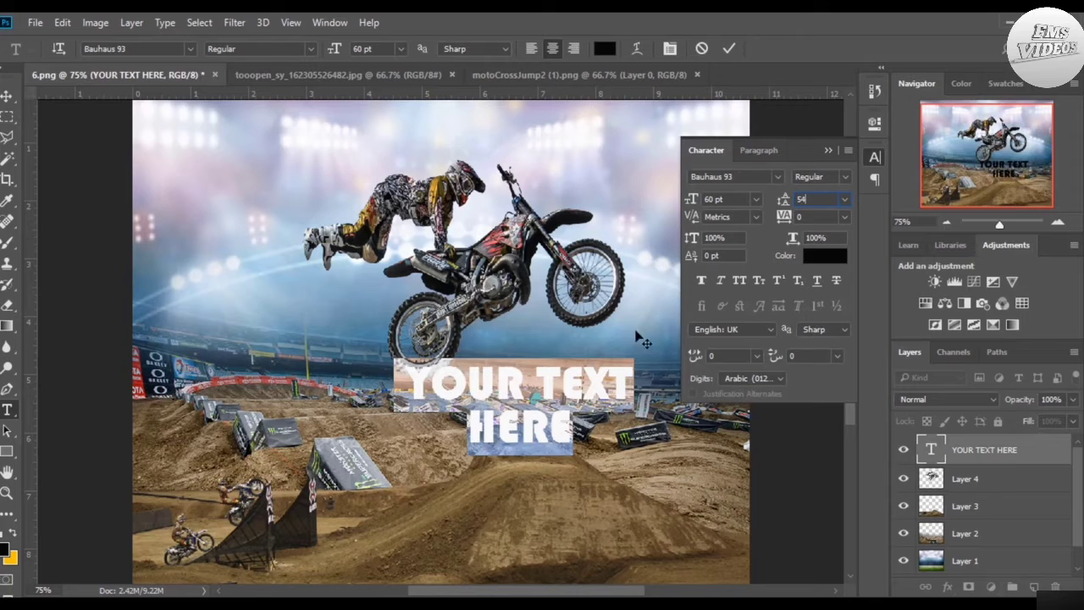
{"action": "left_click", "coordinate": [828, 152]}
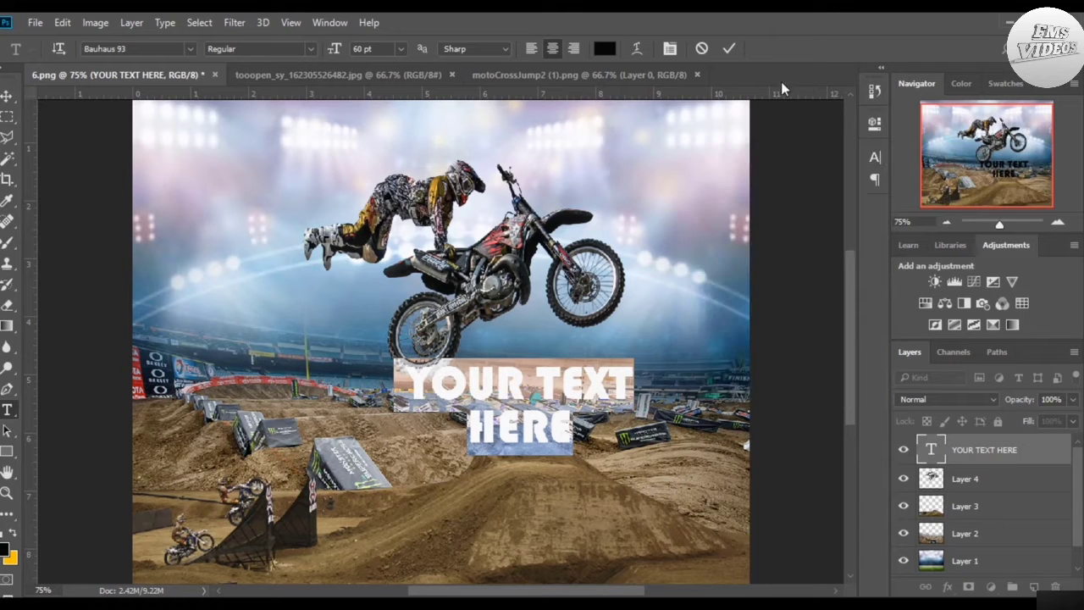
{"action": "left_click", "coordinate": [732, 48]}
Step: Move the "YOUR TEXT HERE" text down onto the dirt ramp, clear of the bike, and rotate it to about -20.1°
{"action": "left_click", "coordinate": [7, 95]}
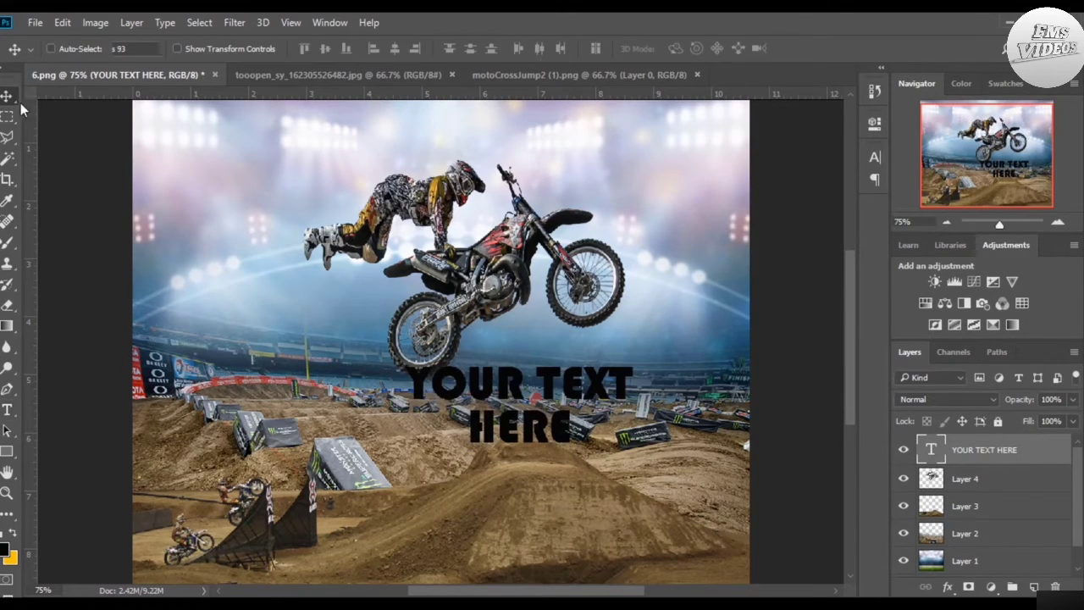
{"action": "left_click_drag", "start_coordinate": [560, 383], "coordinate": [578, 419]}
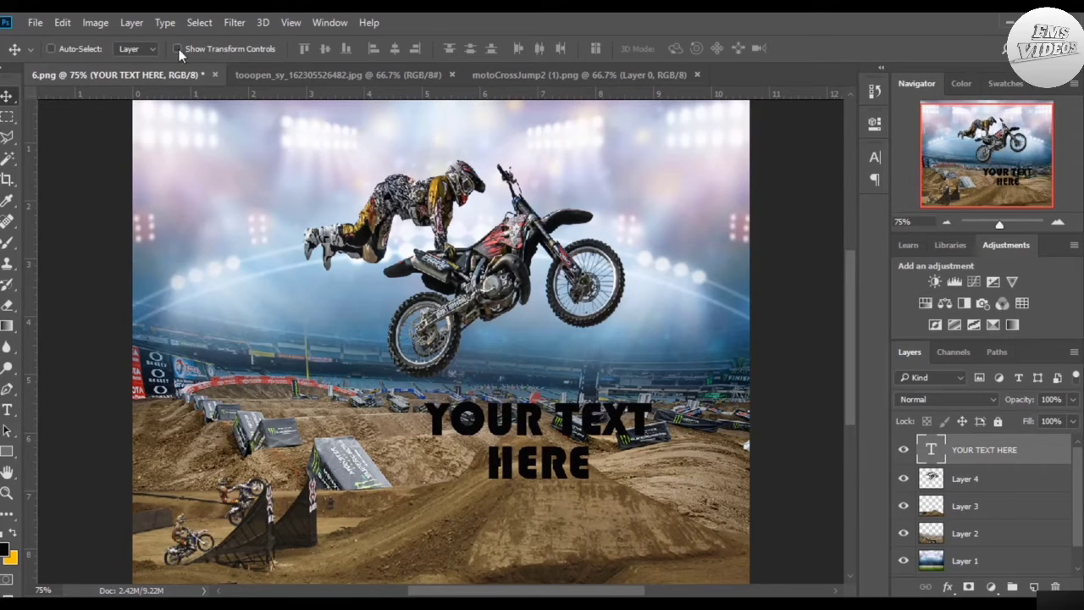
{"action": "left_click", "coordinate": [223, 50]}
{"action": "left_click_drag", "start_coordinate": [658, 405], "coordinate": [647, 363]}
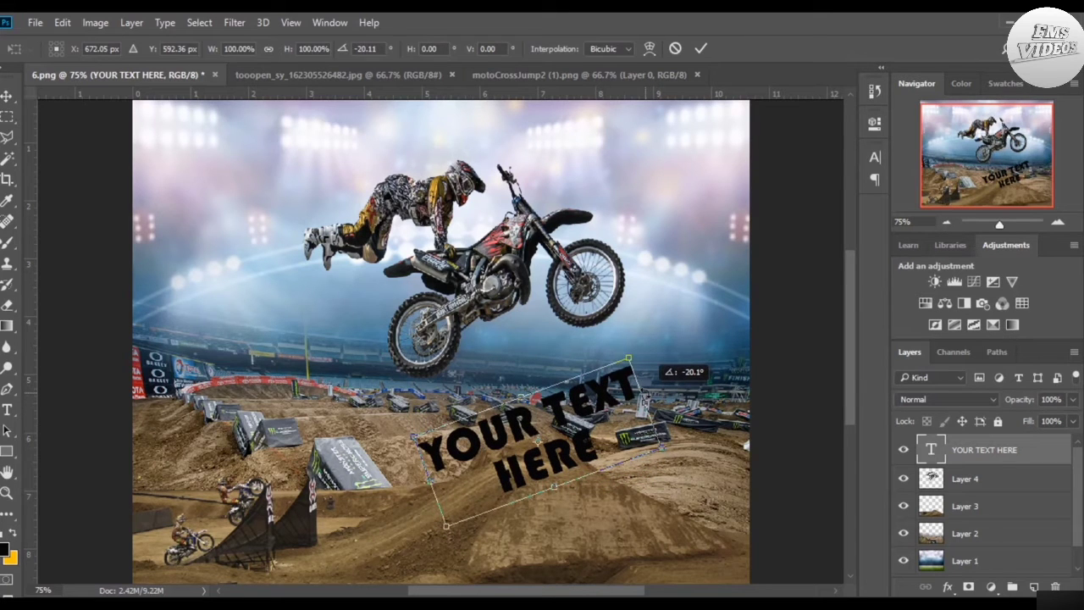
{"action": "left_click", "coordinate": [701, 48]}
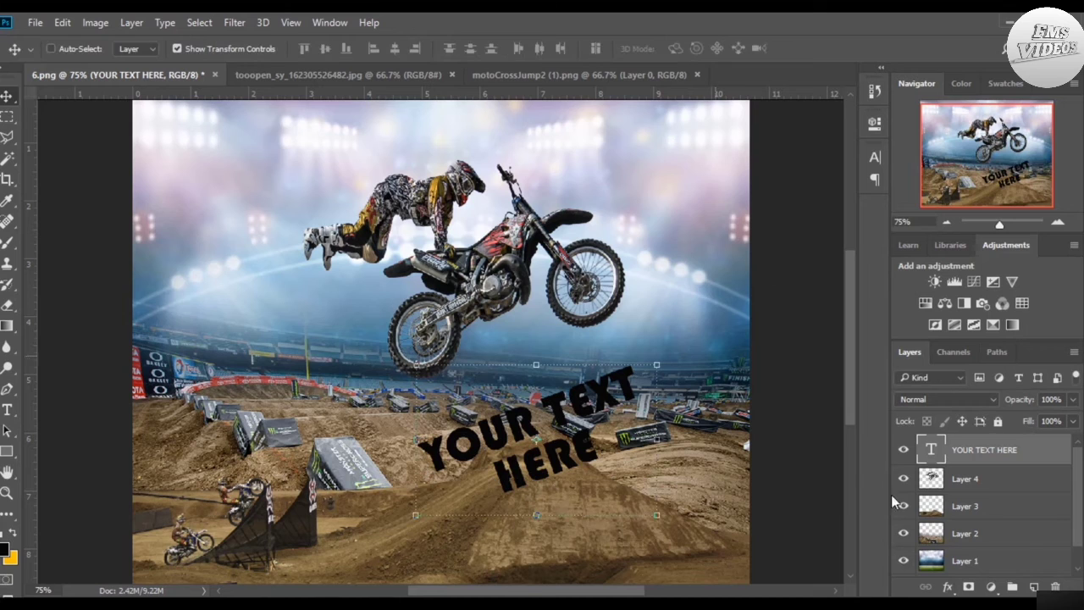
Step: Open the blending options of the "YOUR TEXT HERE" layer, keep the text in view, and add a Color Overlay
{"action": "right_click", "coordinate": [987, 453]}
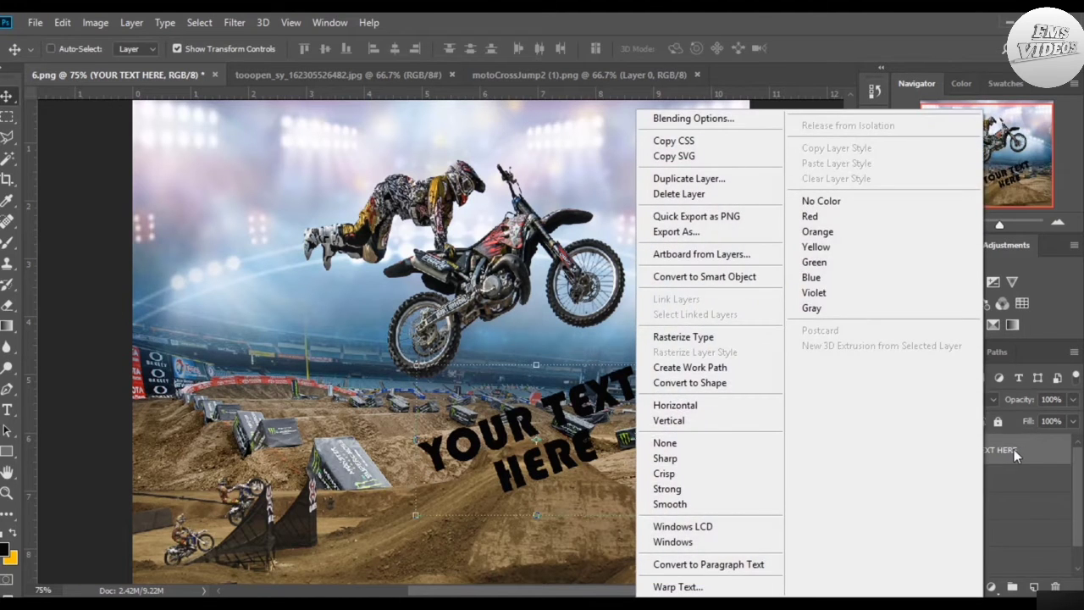
{"action": "right_click", "coordinate": [1014, 449]}
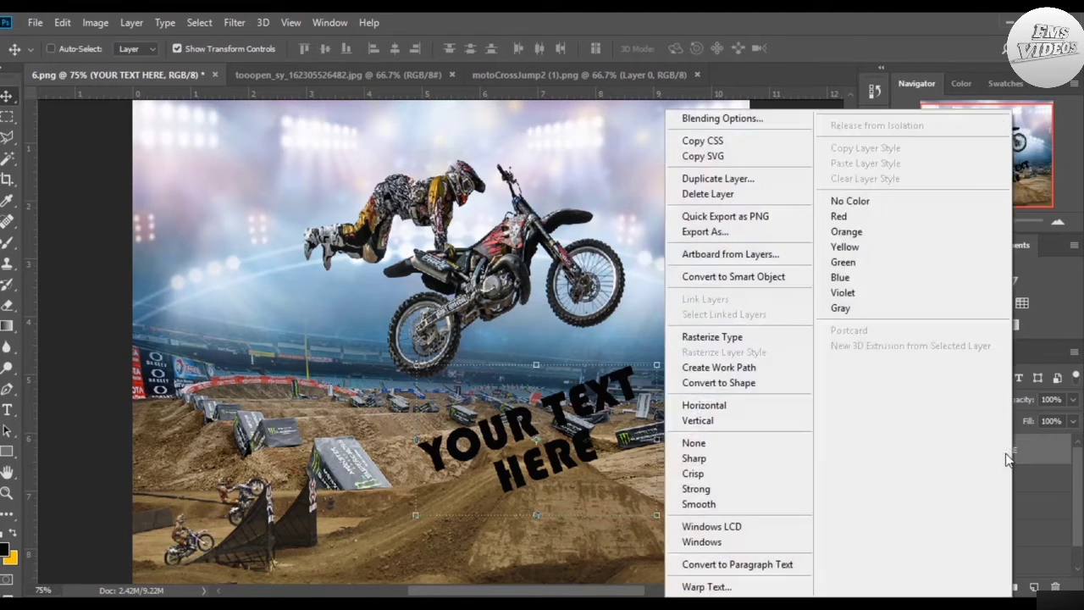
{"action": "left_click", "coordinate": [718, 119]}
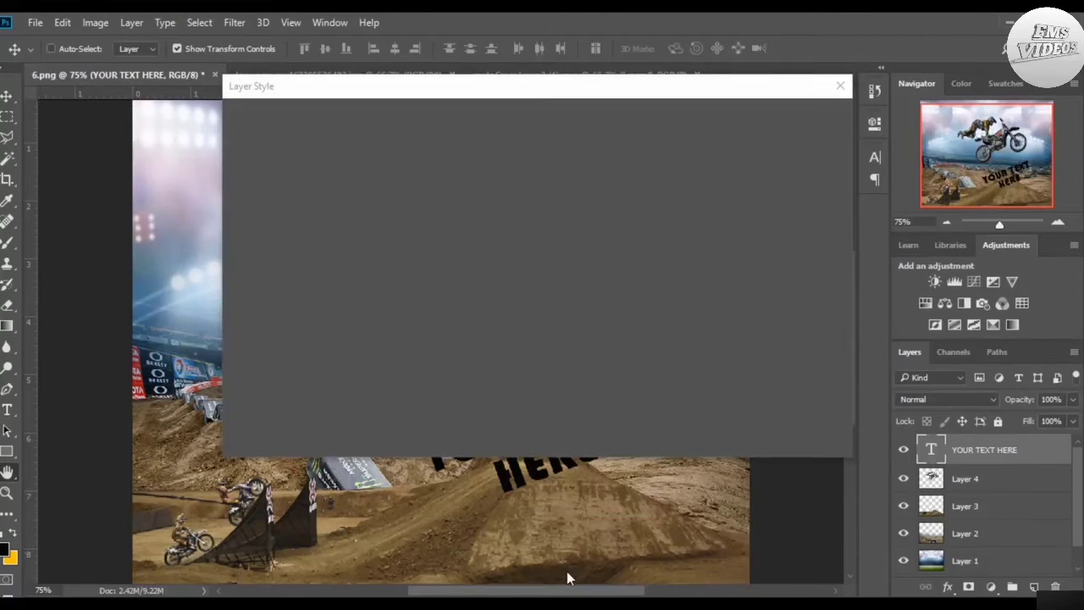
{"action": "left_click_drag", "start_coordinate": [552, 591], "coordinate": [596, 591]}
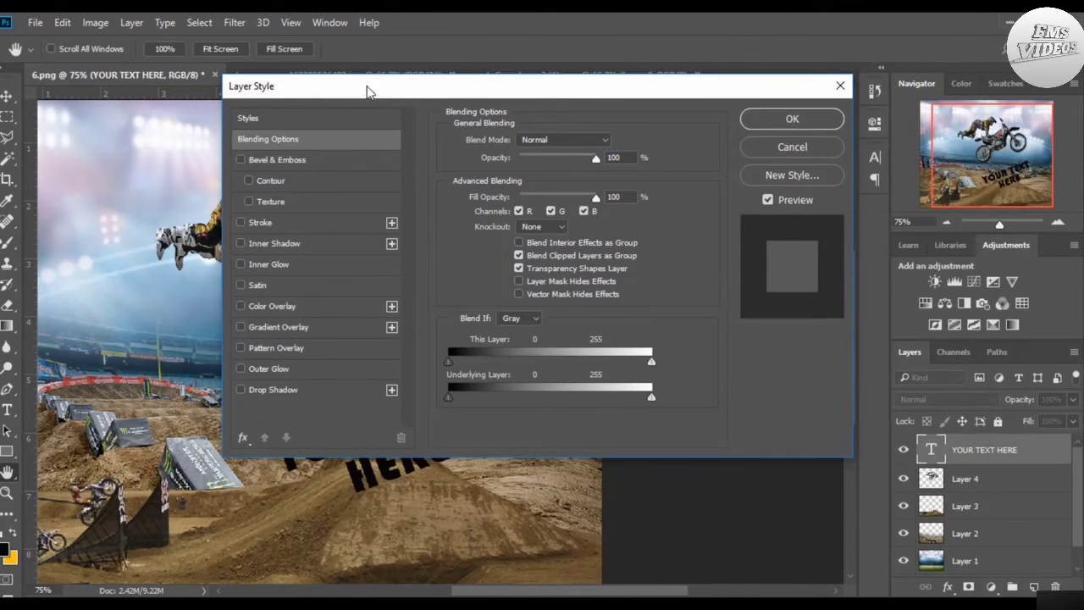
{"action": "left_click_drag", "start_coordinate": [366, 91], "coordinate": [664, 148]}
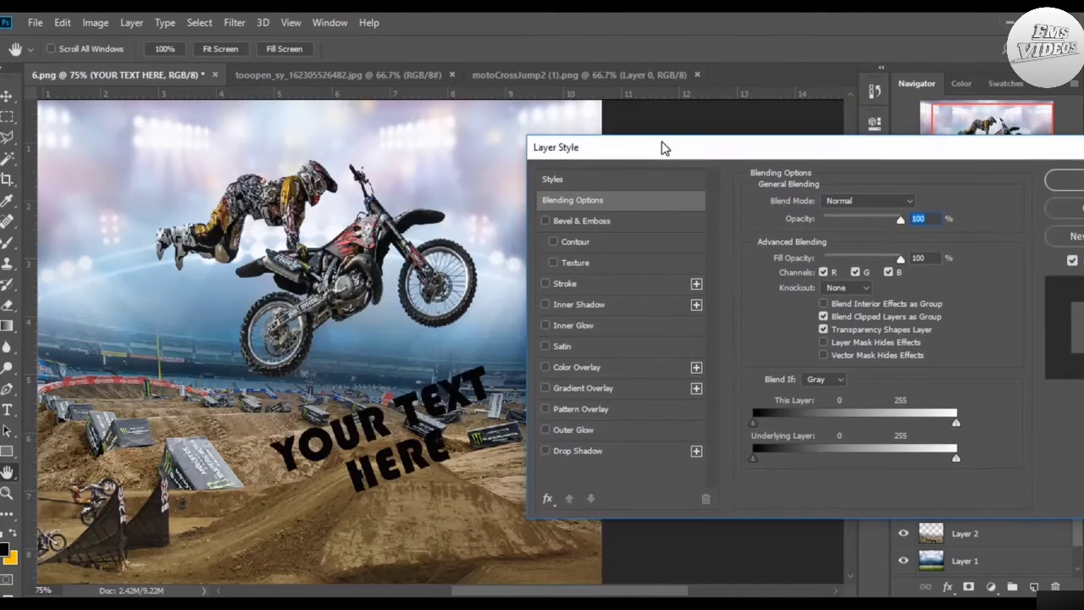
{"action": "left_click", "coordinate": [583, 369]}
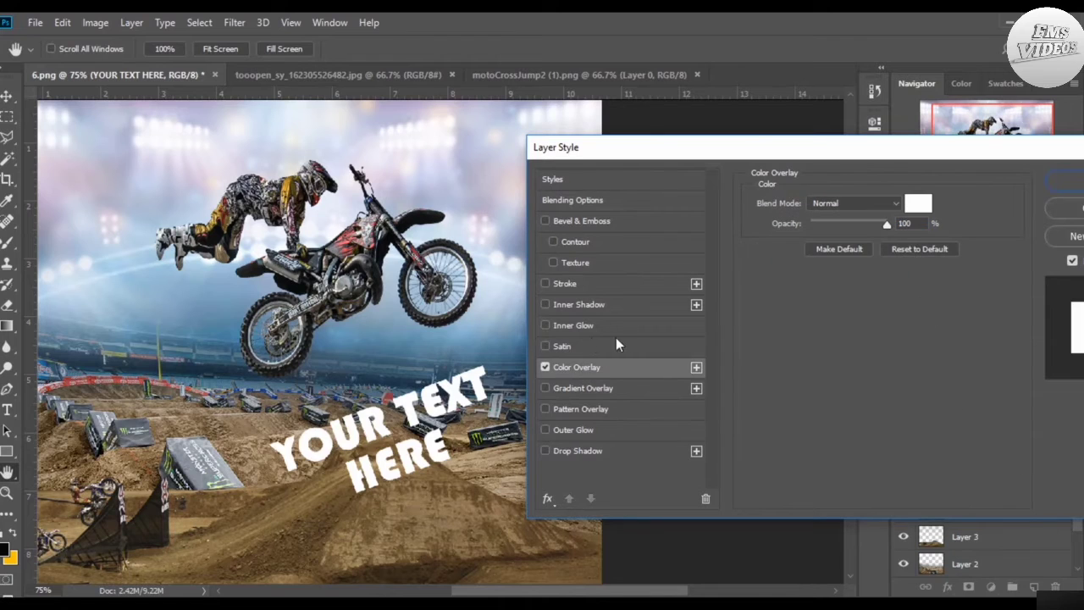
Step: Set the title's Color Overlay to lime green b2dc0b
{"action": "left_click", "coordinate": [921, 208]}
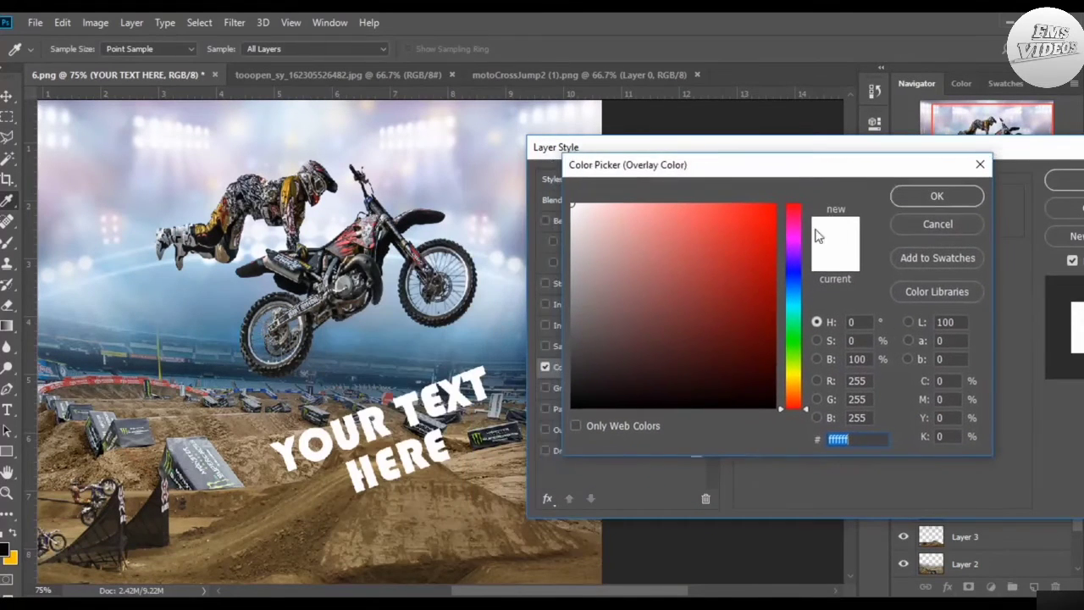
{"action": "left_click", "coordinate": [794, 375]}
{"action": "left_click", "coordinate": [750, 233]}
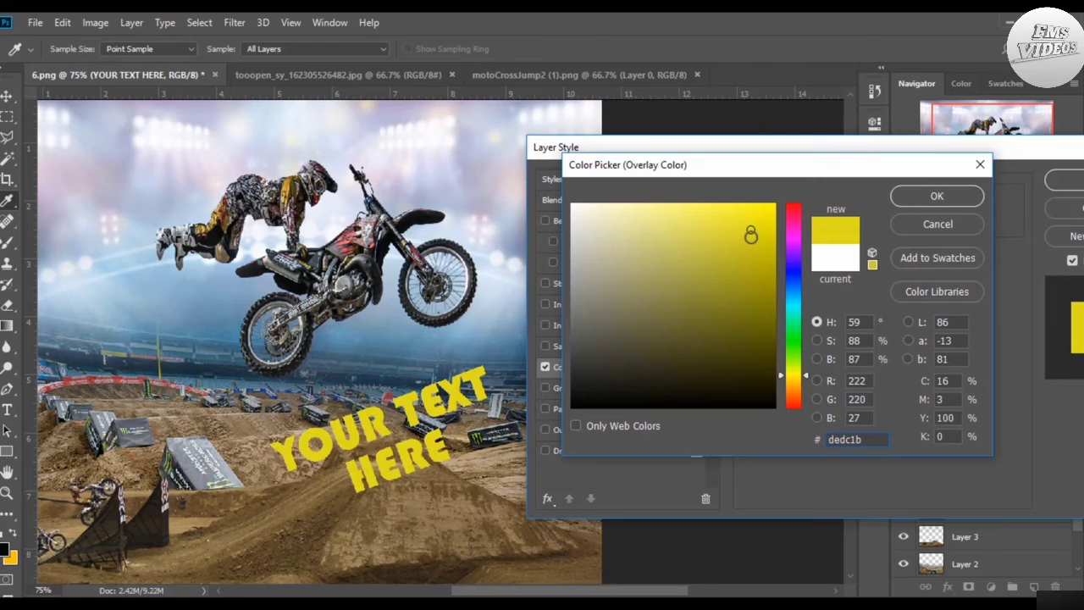
{"action": "left_click", "coordinate": [770, 271]}
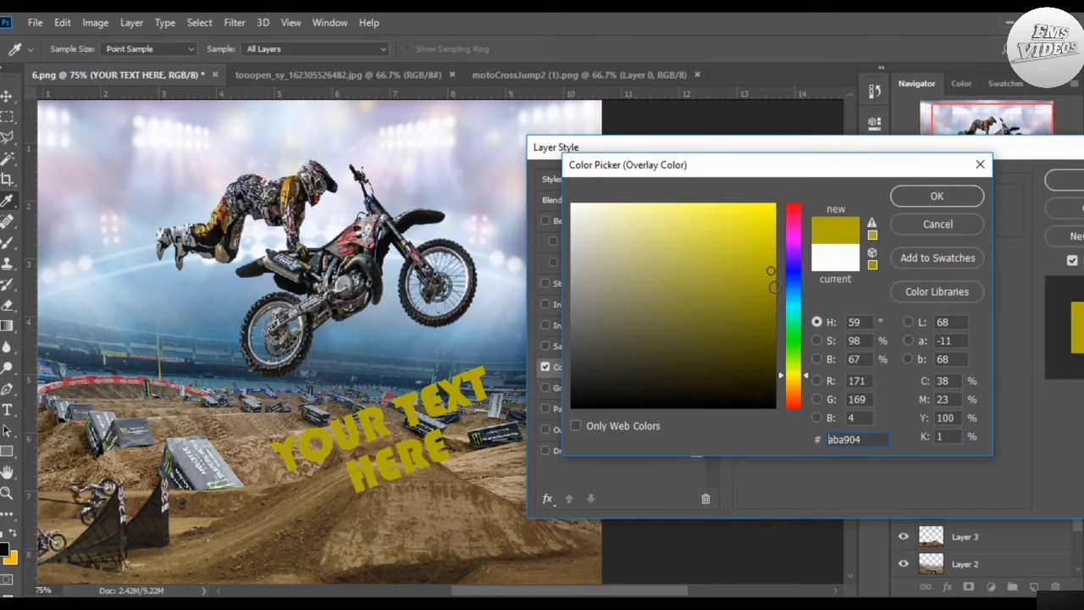
{"action": "left_click", "coordinate": [794, 364]}
{"action": "left_click", "coordinate": [765, 231]}
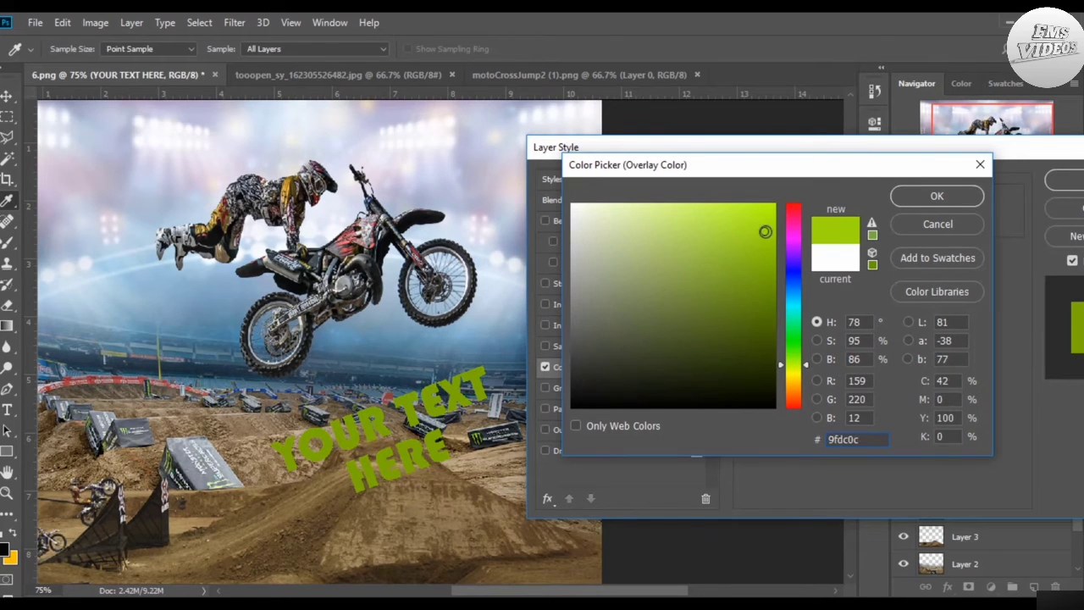
{"action": "left_click_drag", "start_coordinate": [809, 366], "coordinate": [805, 368]}
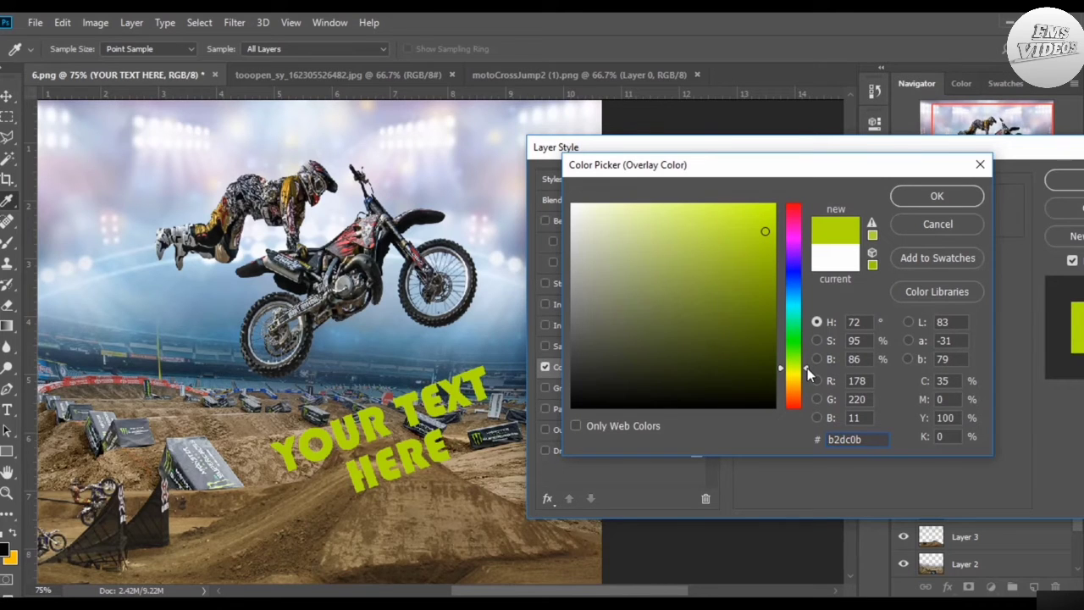
{"action": "left_click", "coordinate": [940, 197]}
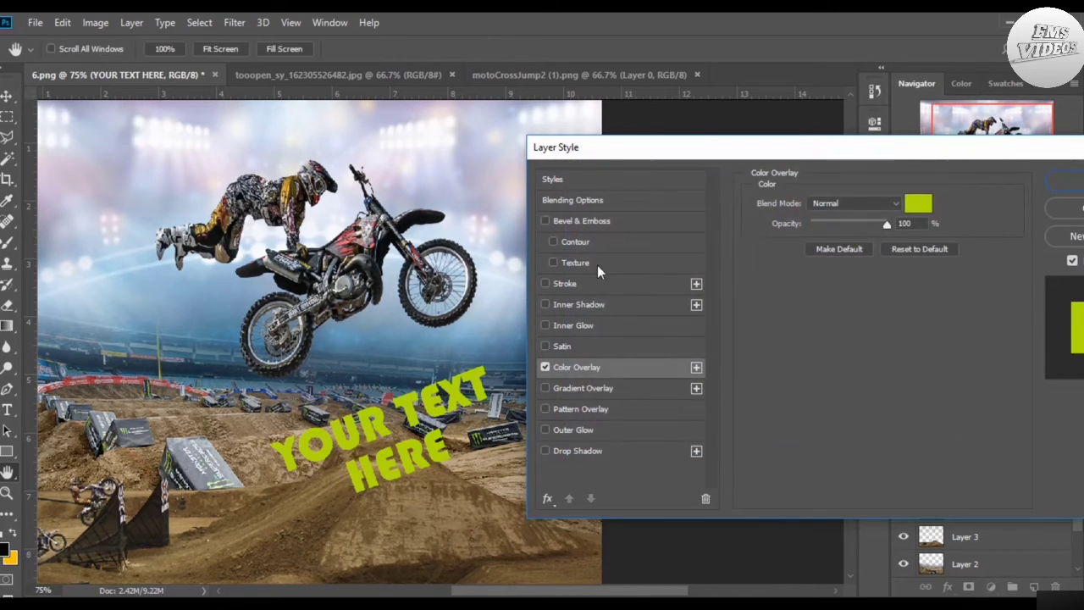
Step: Add a dark 4 px Stroke positioned outside the title's letters and apply the layer style
{"action": "left_click", "coordinate": [555, 283]}
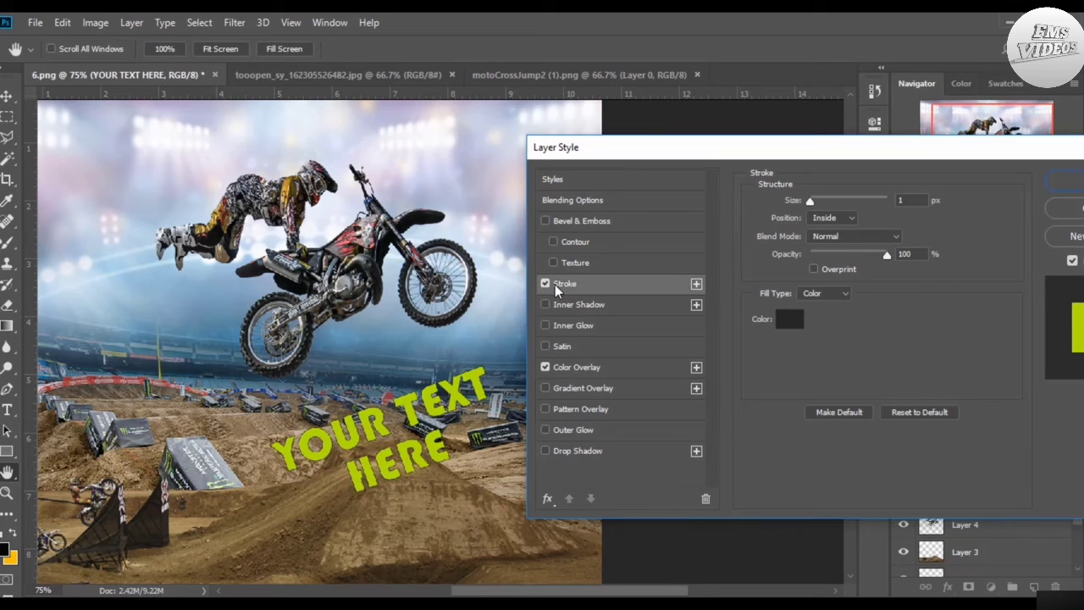
{"action": "left_click_drag", "start_coordinate": [810, 197], "coordinate": [802, 196]}
{"action": "left_click", "coordinate": [834, 217]}
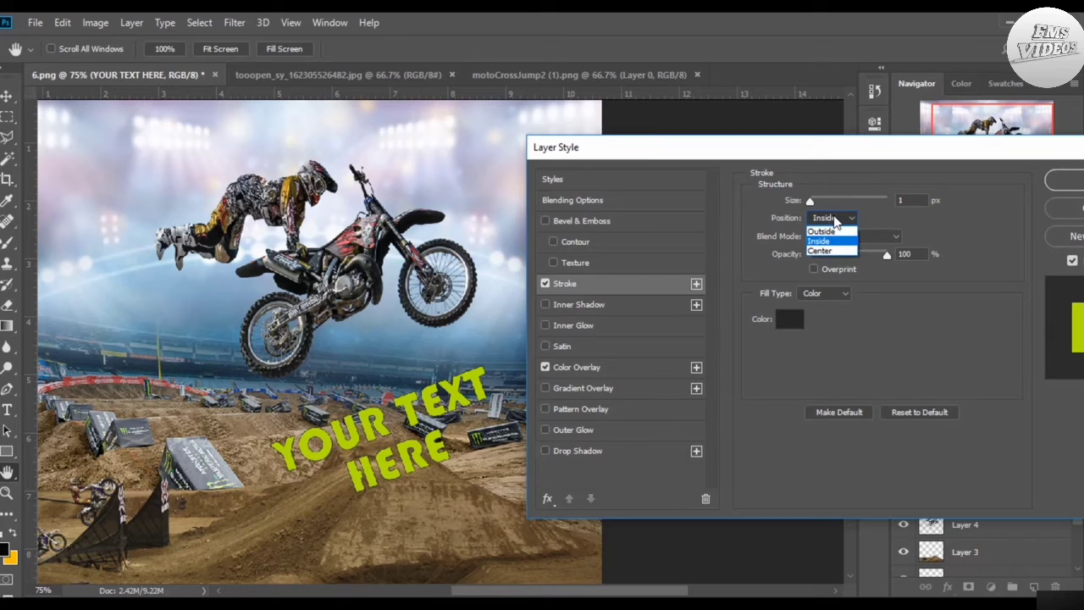
{"action": "left_click", "coordinate": [833, 230]}
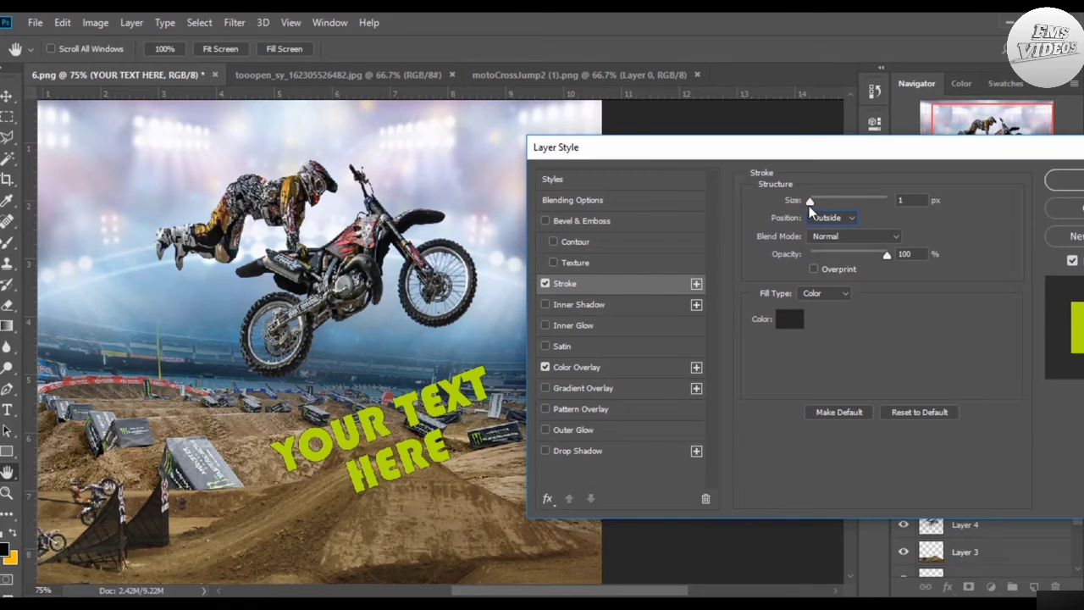
{"action": "left_click_drag", "start_coordinate": [810, 203], "coordinate": [813, 206]}
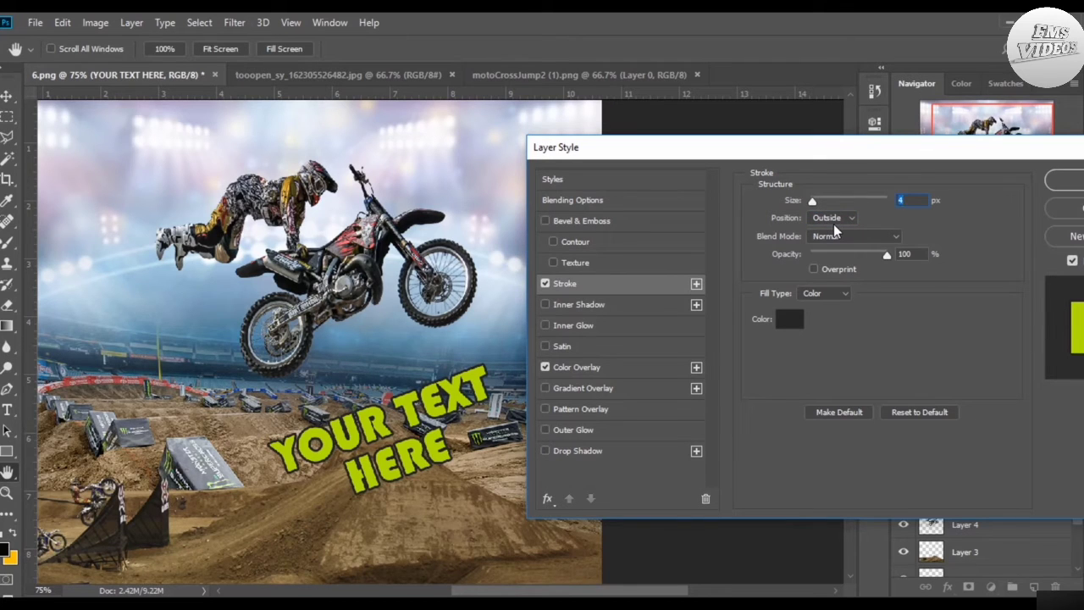
{"action": "left_click", "coordinate": [1063, 181]}
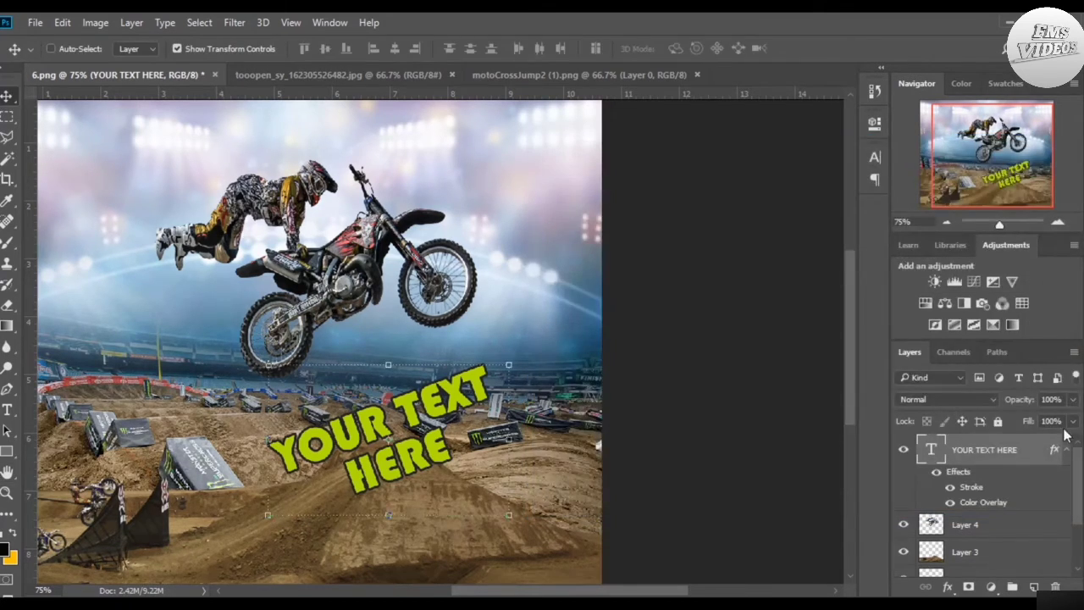
Step: Lower the "YOUR TEXT HERE" layer's opacity to 77%, collapse its effects list and duplicate the layer
{"action": "left_click", "coordinate": [1073, 399]}
{"action": "left_click_drag", "start_coordinate": [1067, 418], "coordinate": [1051, 421]}
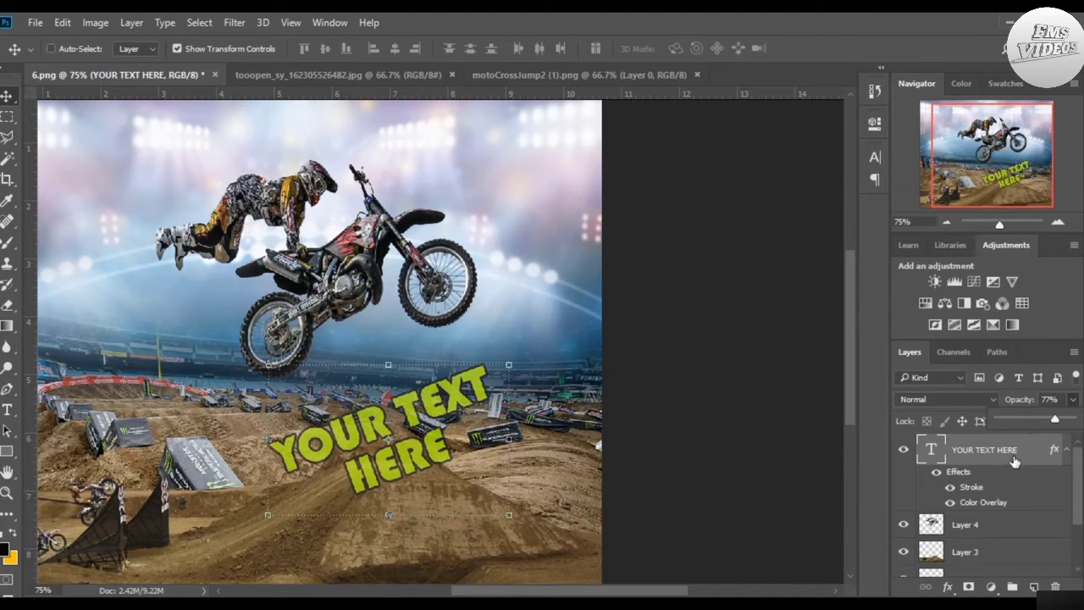
{"action": "left_click", "coordinate": [1066, 451]}
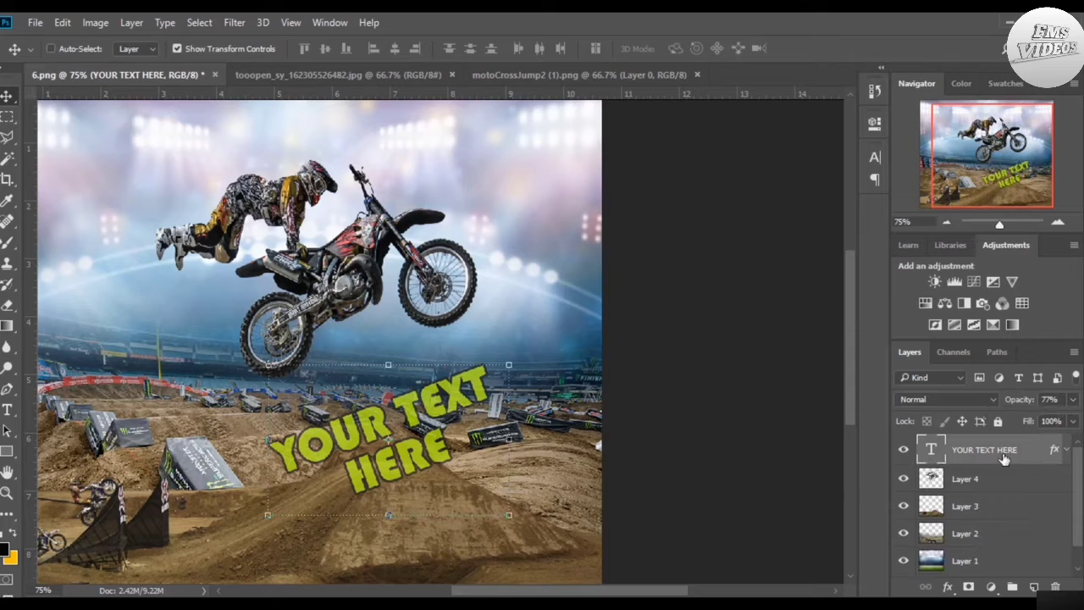
{"action": "left_click_drag", "start_coordinate": [1009, 453], "coordinate": [1034, 586]}
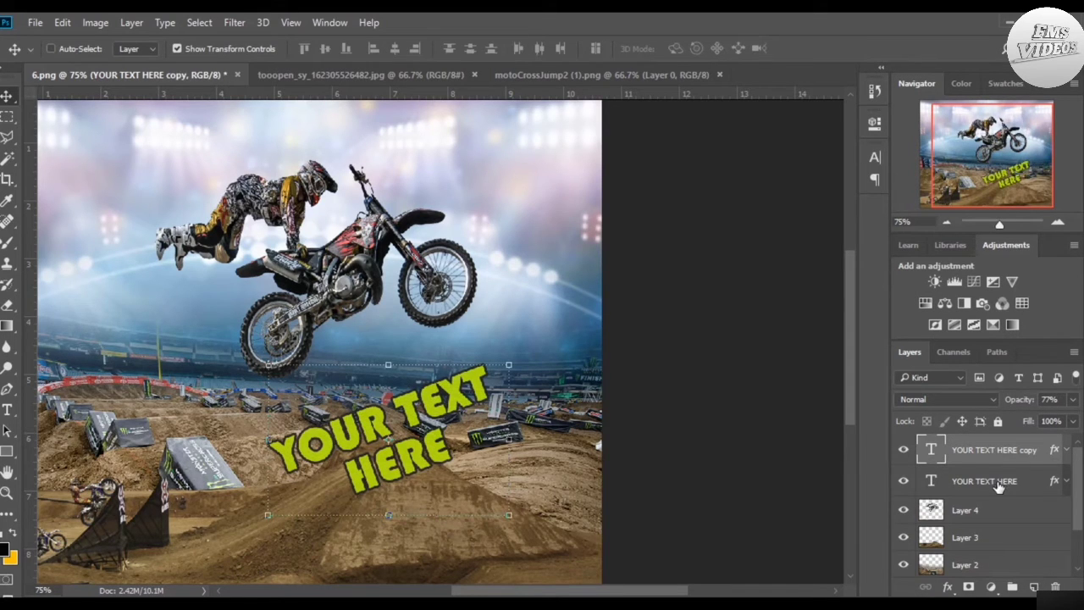
Step: Rasterize the original "YOUR TEXT HERE" layer beneath the copy by merging it with a new empty layer
{"action": "left_click", "coordinate": [1001, 485]}
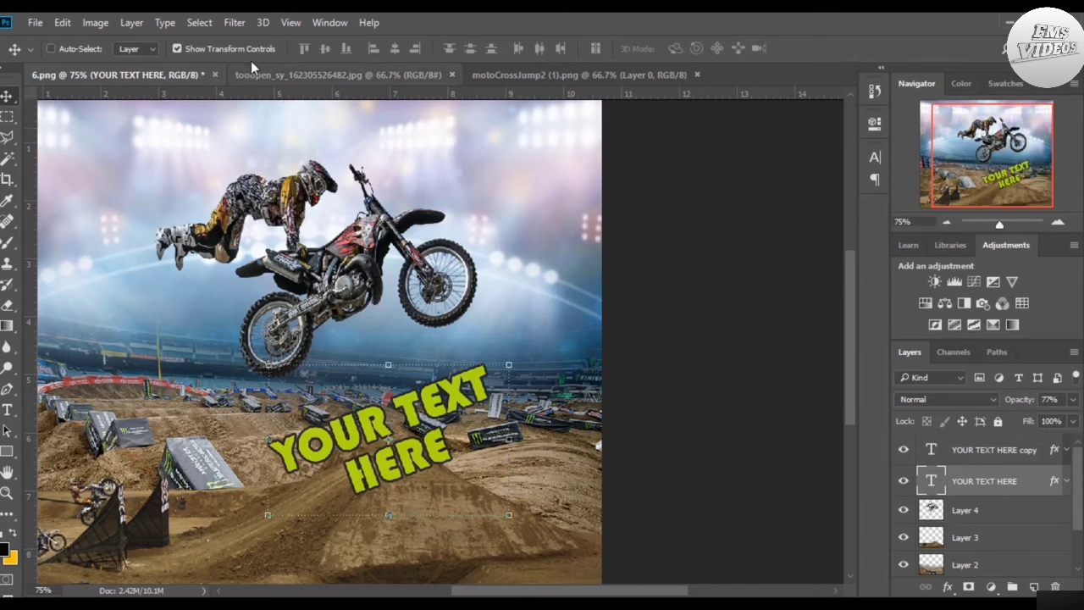
{"action": "left_click", "coordinate": [235, 23]}
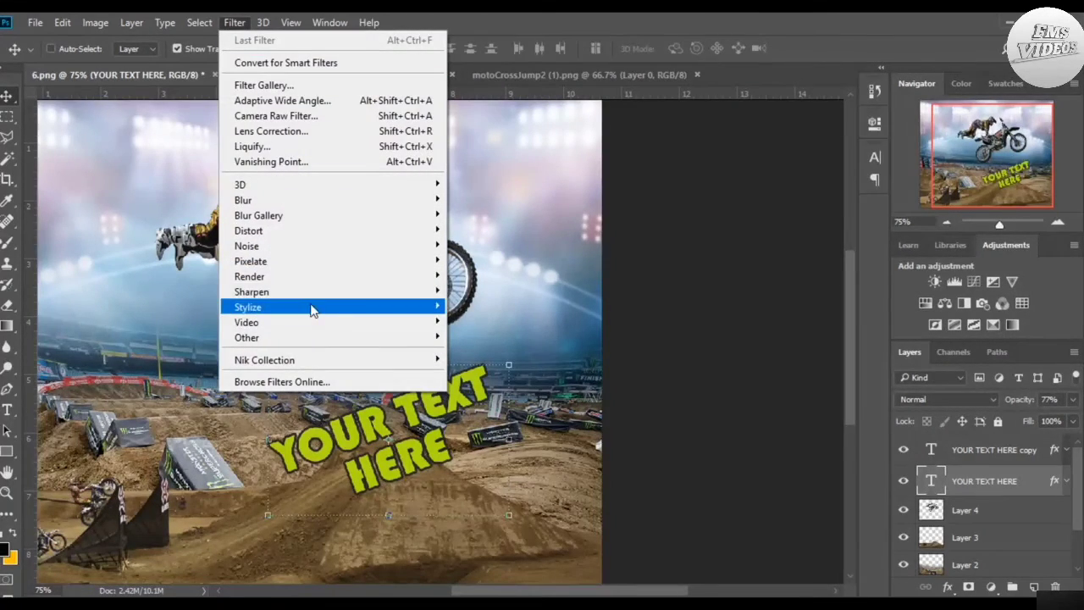
{"action": "mouse_move", "coordinate": [321, 262]}
{"action": "left_click", "coordinate": [1003, 490]}
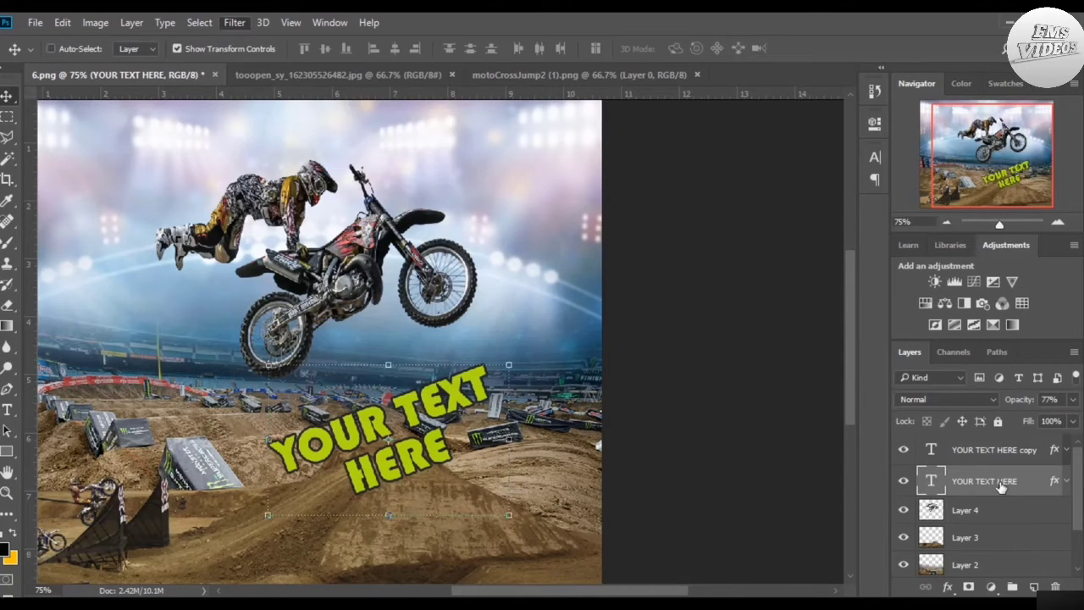
{"action": "left_click", "coordinate": [1034, 587]}
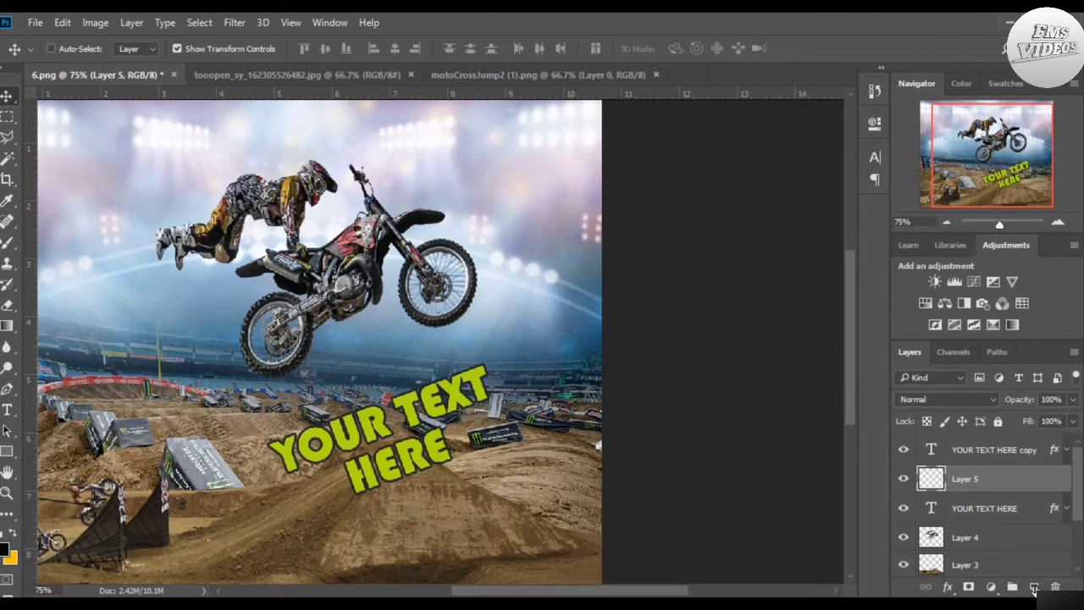
{"action": "left_click", "coordinate": [995, 508], "text": "ctrl"}
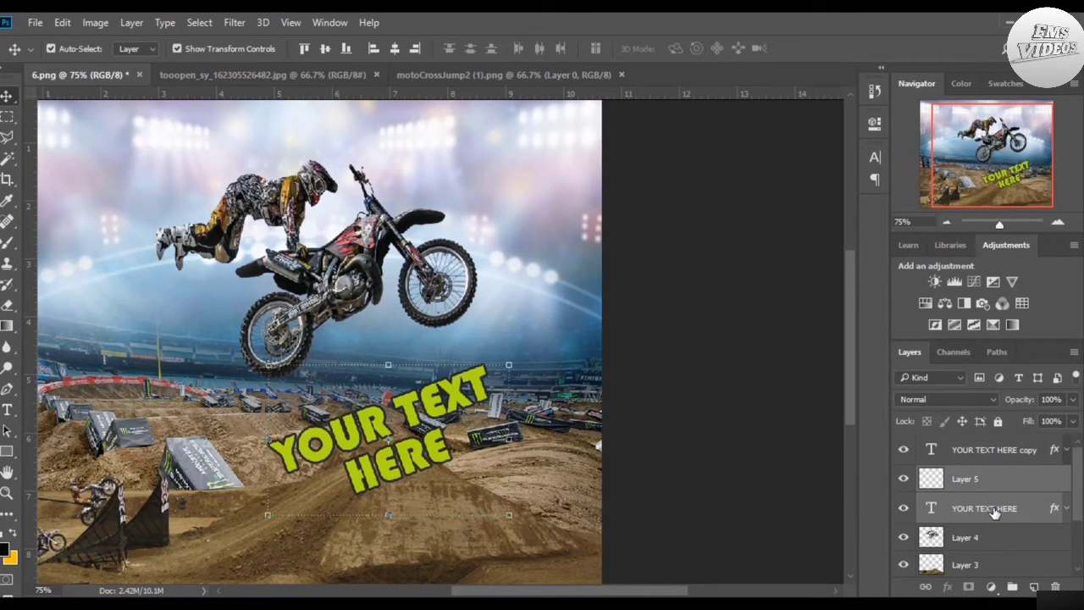
{"action": "key", "text": "ctrl+e"}
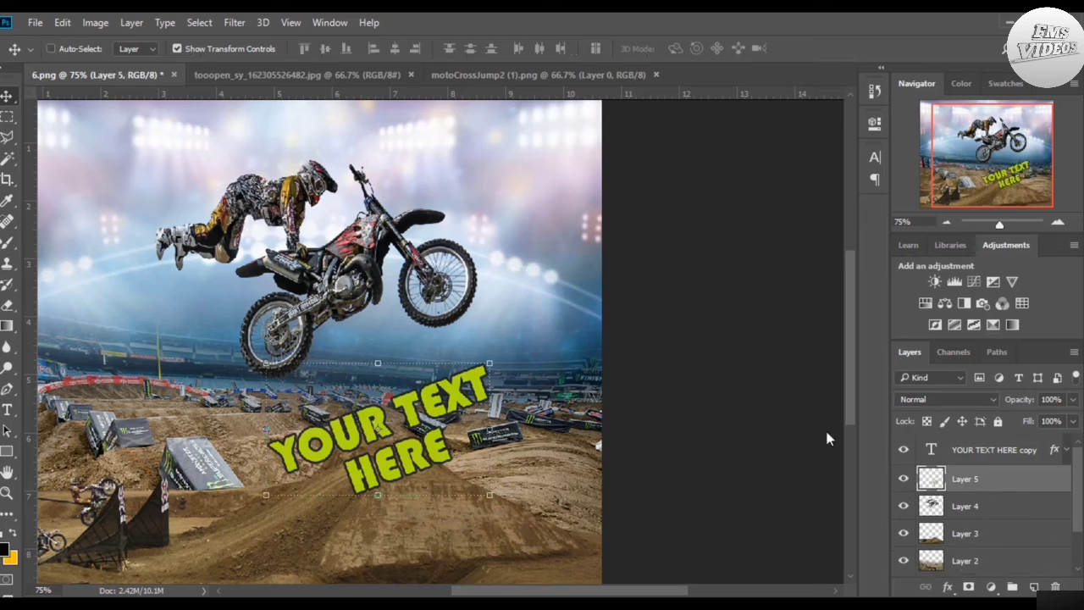
Step: Apply a Motion Blur at a 27° angle to the merged title layer so green streaks extend along the tilted letters
{"action": "left_click", "coordinate": [234, 23]}
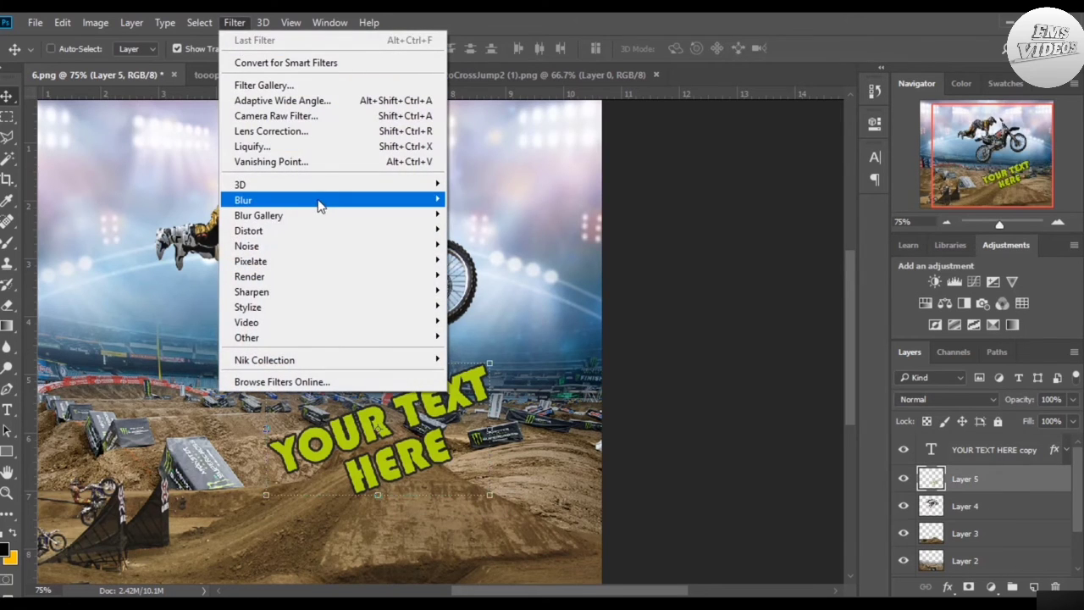
{"action": "mouse_move", "coordinate": [322, 201]}
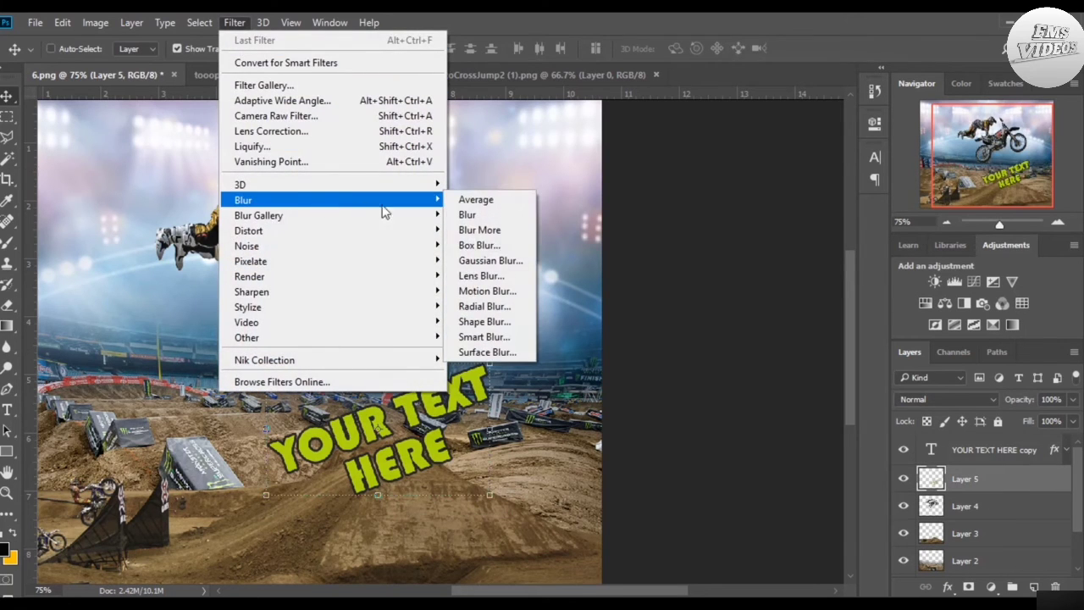
{"action": "left_click", "coordinate": [515, 290]}
{"action": "left_click_drag", "start_coordinate": [508, 116], "coordinate": [697, 103]}
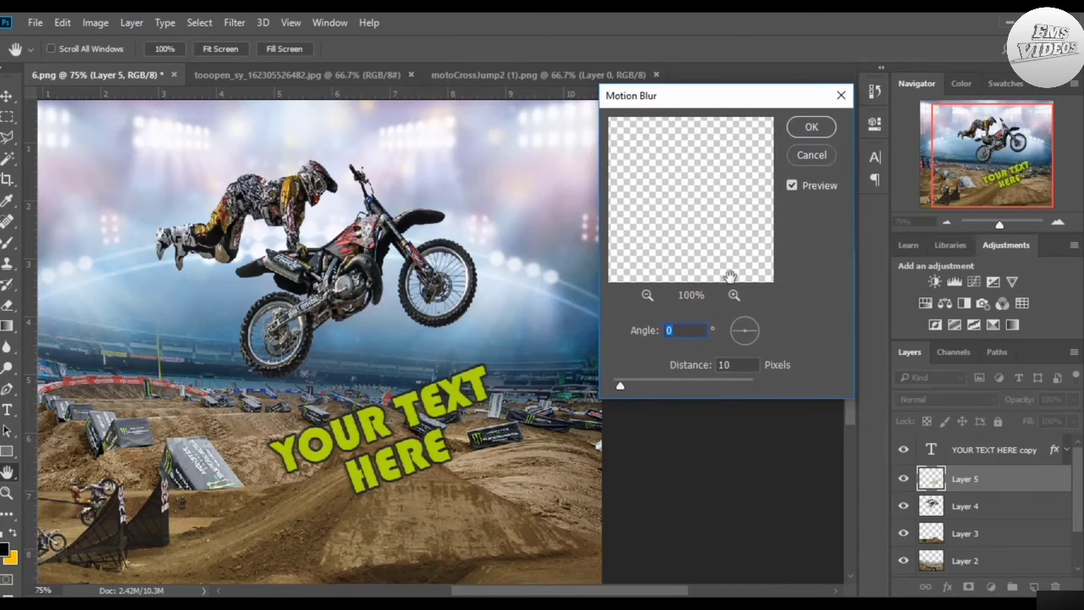
{"action": "left_click_drag", "start_coordinate": [755, 331], "coordinate": [759, 323]}
{"action": "left_click_drag", "start_coordinate": [648, 385], "coordinate": [676, 386]}
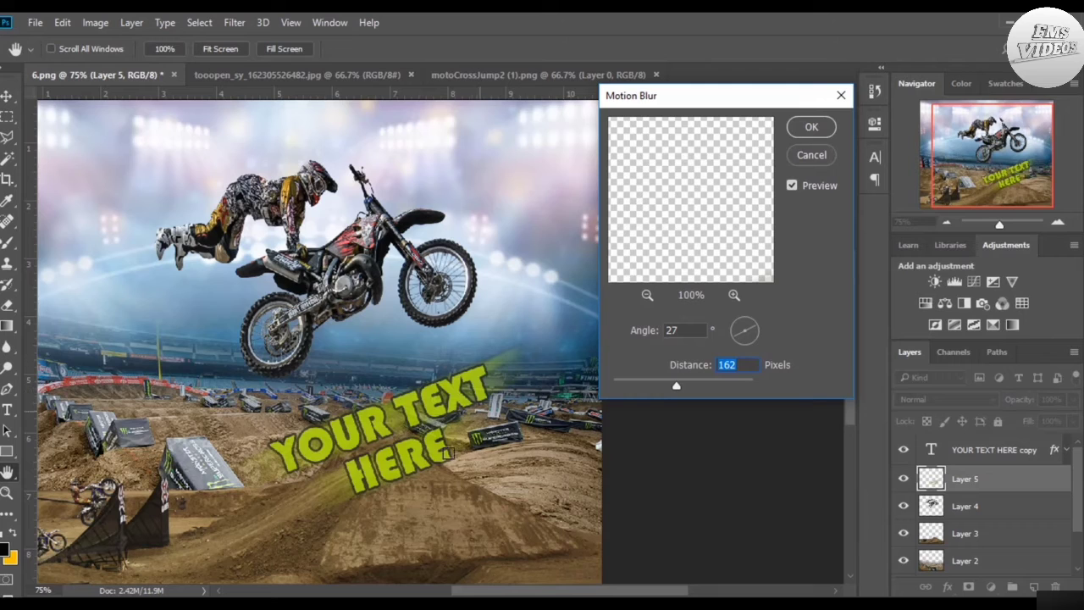
{"action": "left_click_drag", "start_coordinate": [683, 386], "coordinate": [683, 385]}
{"action": "left_click", "coordinate": [815, 127]}
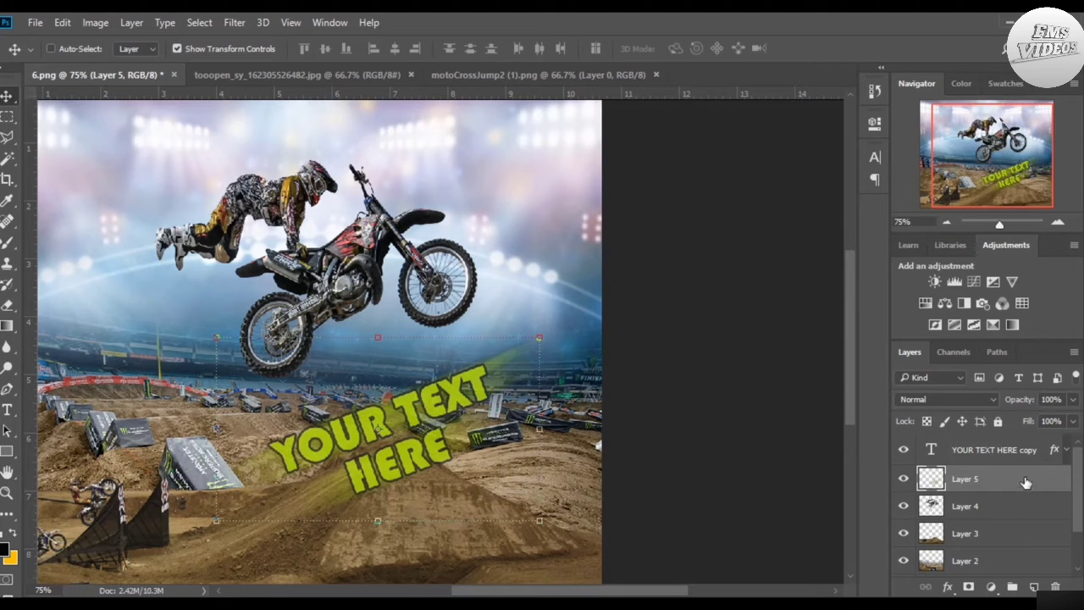
Step: Brighten the Color Overlay of the "YOUR TEXT HERE copy" layer to cffd17 and apply the layer style
{"action": "left_click", "coordinate": [1051, 458]}
{"action": "key", "text": "h"}
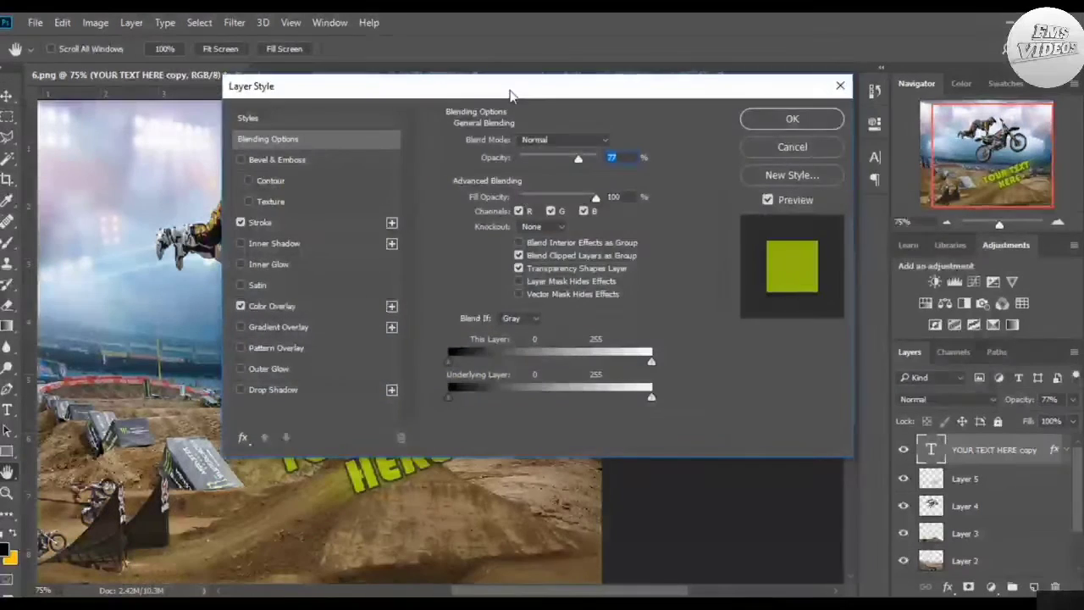
{"action": "left_click_drag", "start_coordinate": [510, 88], "coordinate": [876, 145]}
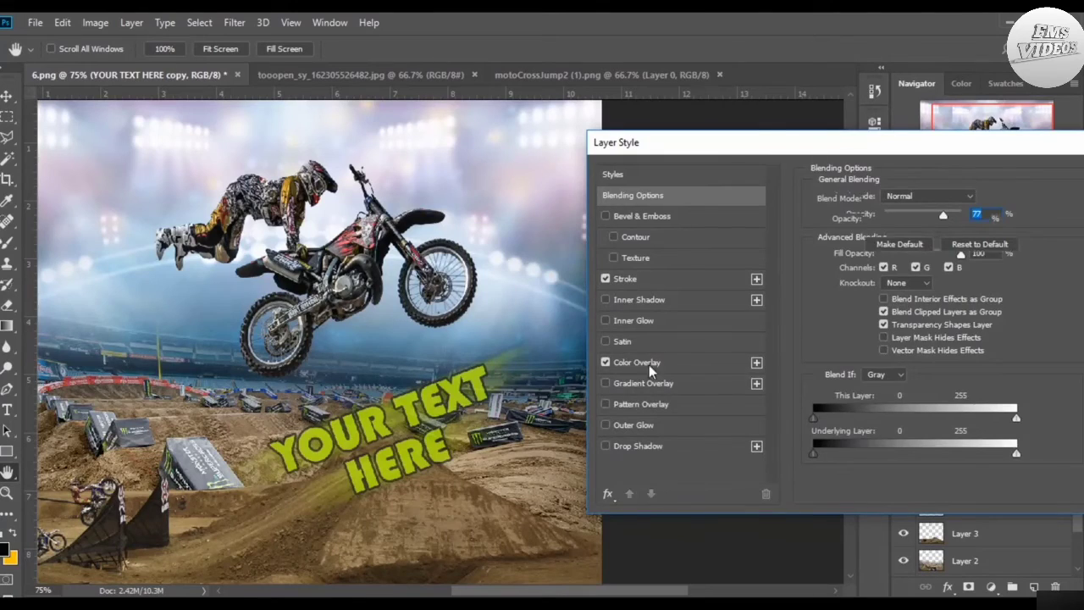
{"action": "left_click", "coordinate": [649, 363]}
{"action": "left_click", "coordinate": [977, 199]}
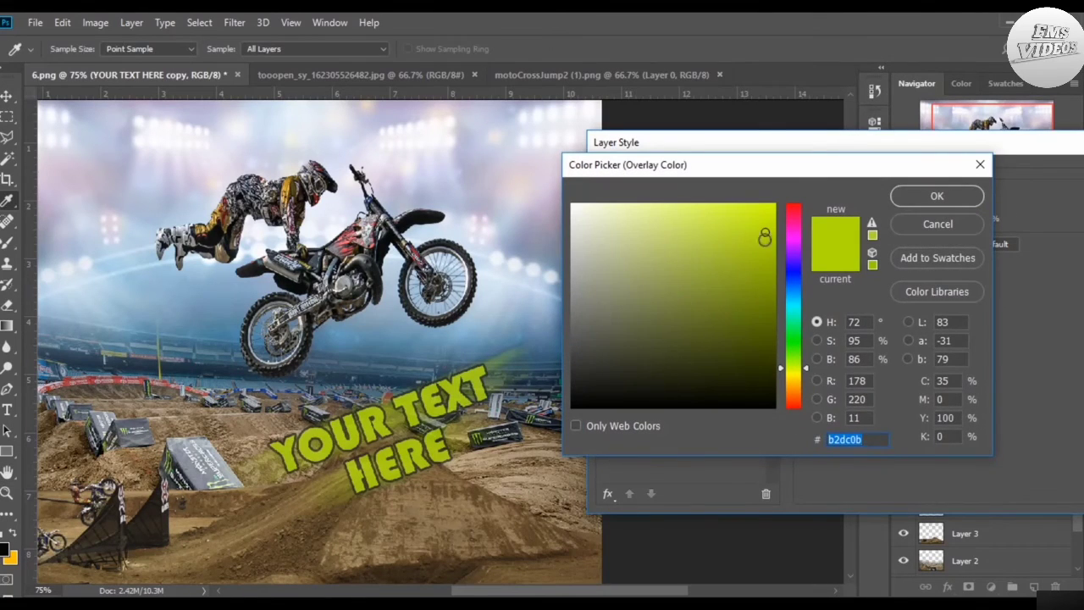
{"action": "left_click_drag", "start_coordinate": [765, 240], "coordinate": [757, 205]}
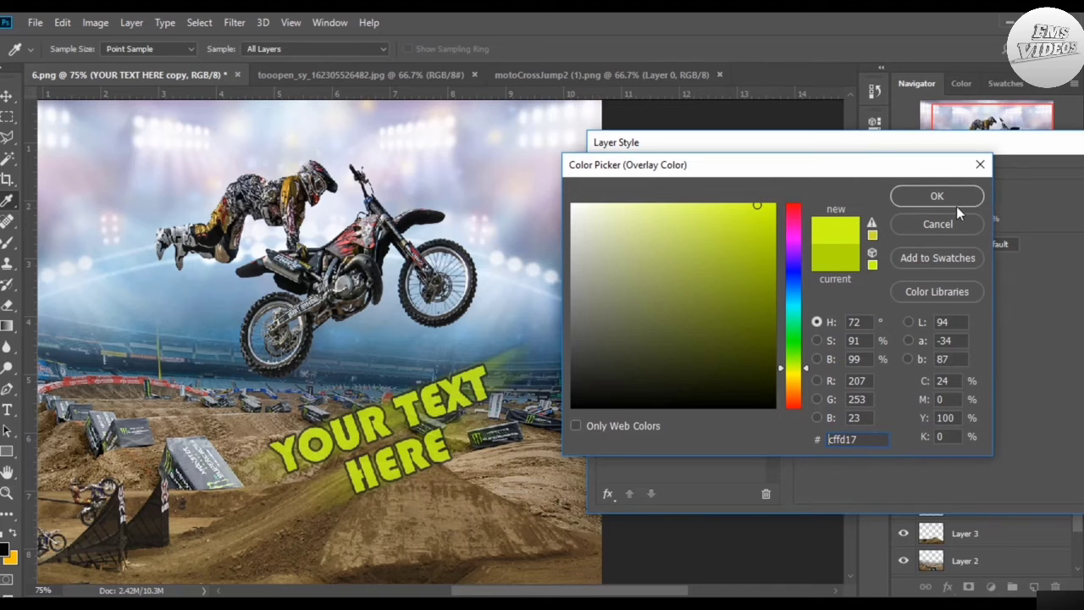
{"action": "left_click", "coordinate": [948, 194]}
{"action": "left_click_drag", "start_coordinate": [961, 151], "coordinate": [714, 153]}
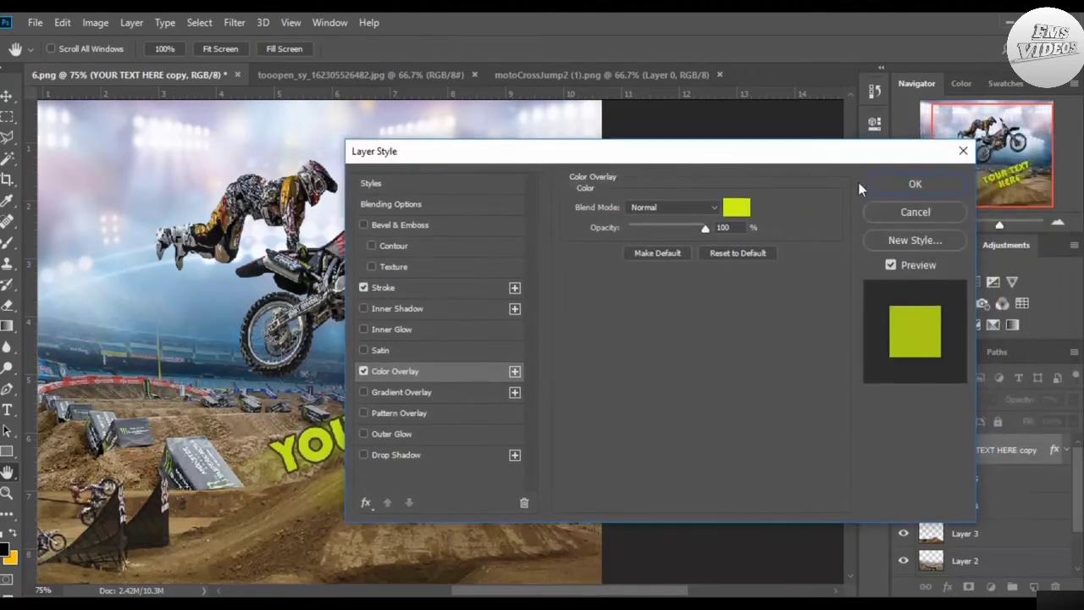
{"action": "left_click", "coordinate": [932, 185]}
Step: Turn off the transform controls and inspect the poster at 50% and 100% zoom
{"action": "left_click", "coordinate": [917, 221]}
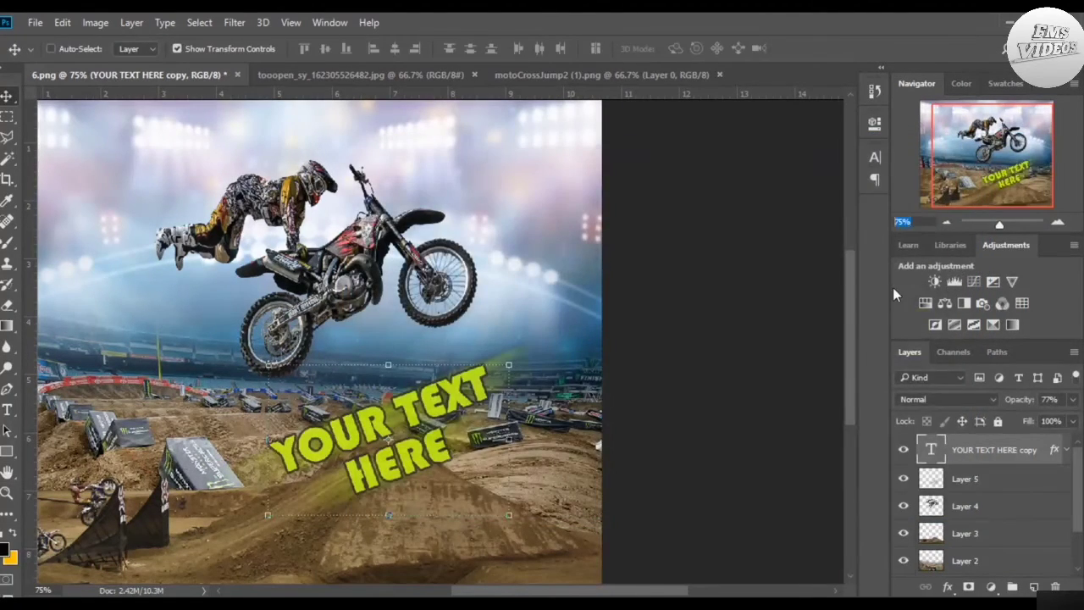
{"action": "type", "text": "50"}
{"action": "key", "text": "Return"}
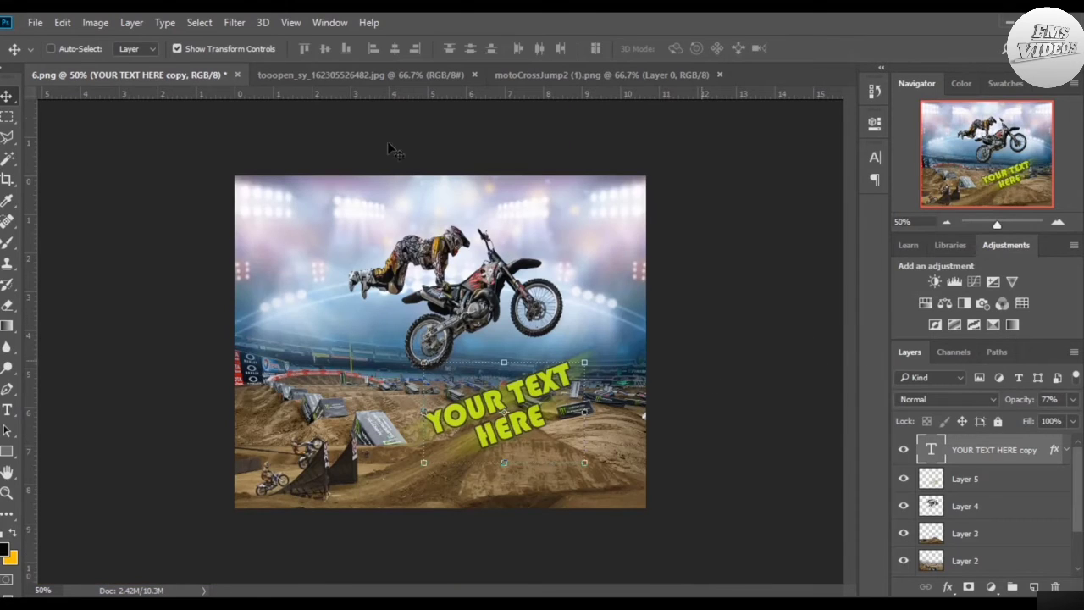
{"action": "left_click", "coordinate": [189, 49]}
{"action": "mouse_move", "coordinate": [128, 603]}
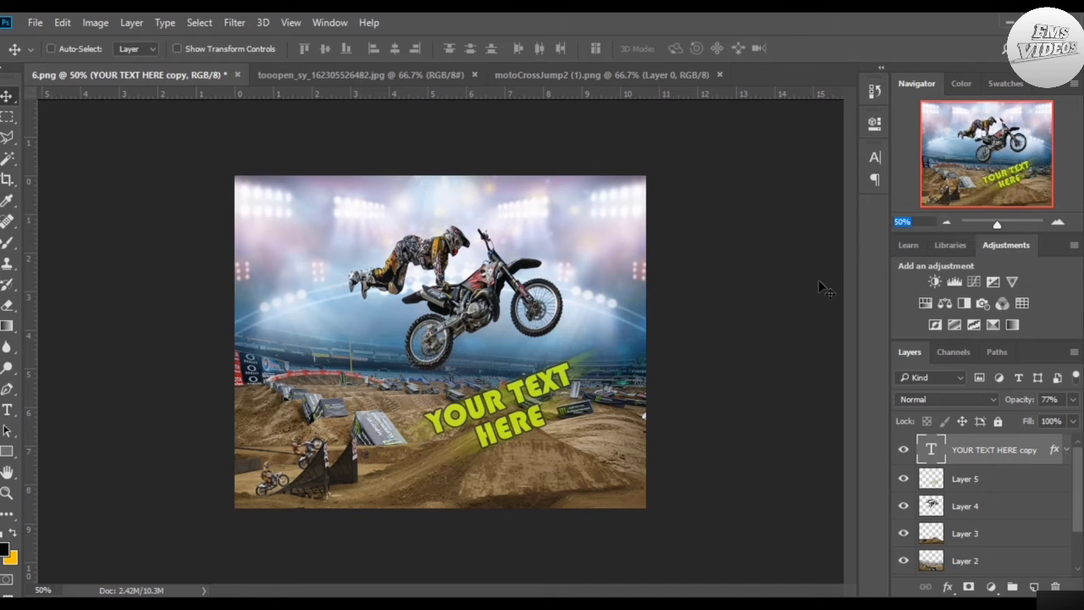
{"action": "type", "text": "100"}
{"action": "key", "text": "Return"}
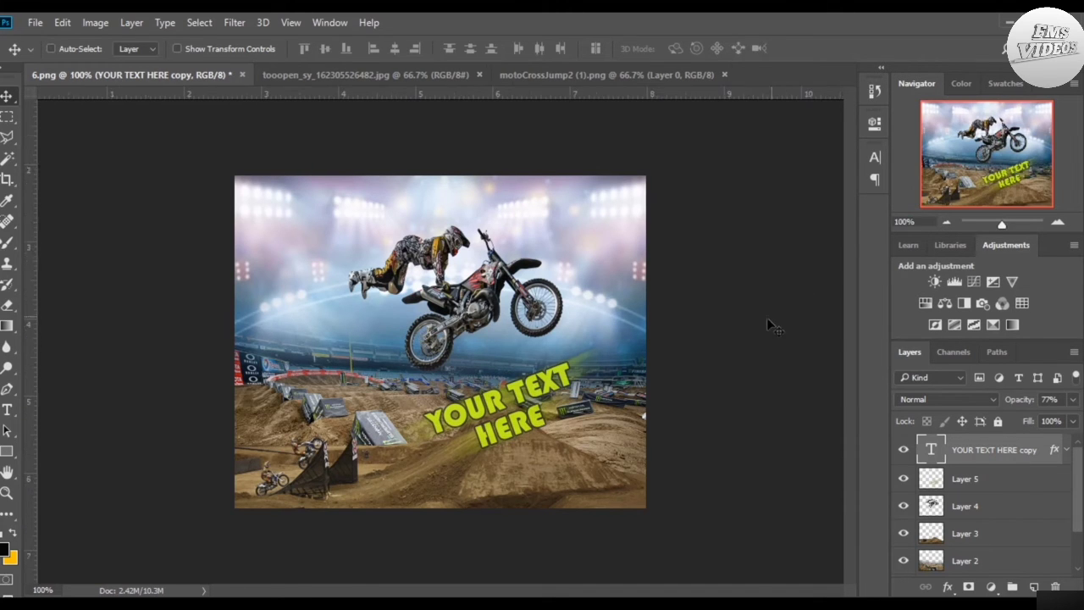
{"action": "scroll", "coordinate": [539, 429], "scroll_direction": "up", "scroll_amount": 2}
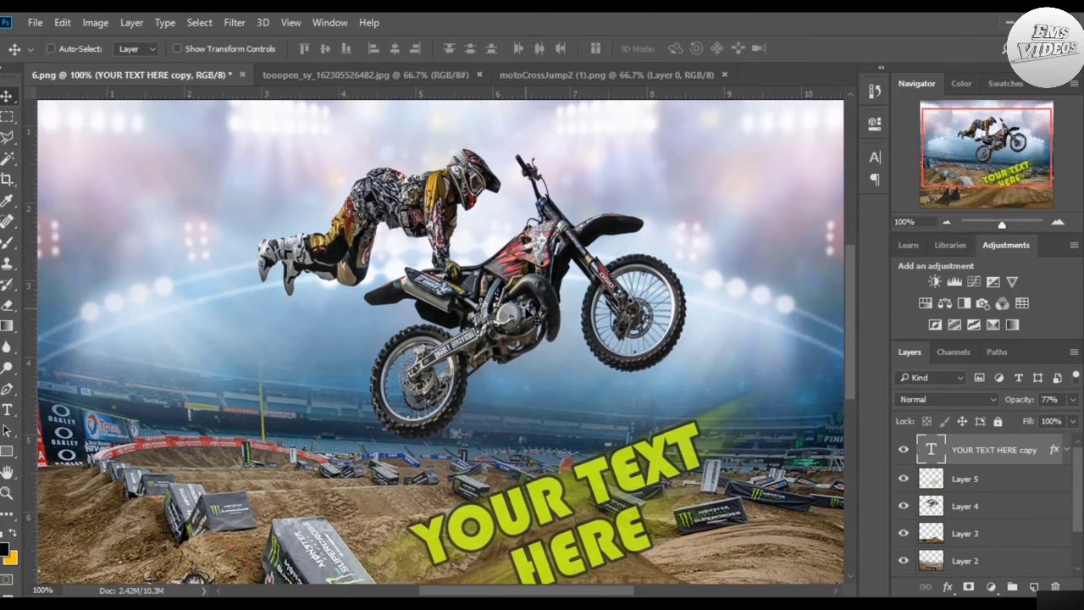
{"action": "scroll", "coordinate": [567, 354], "scroll_direction": "down", "scroll_amount": 2}
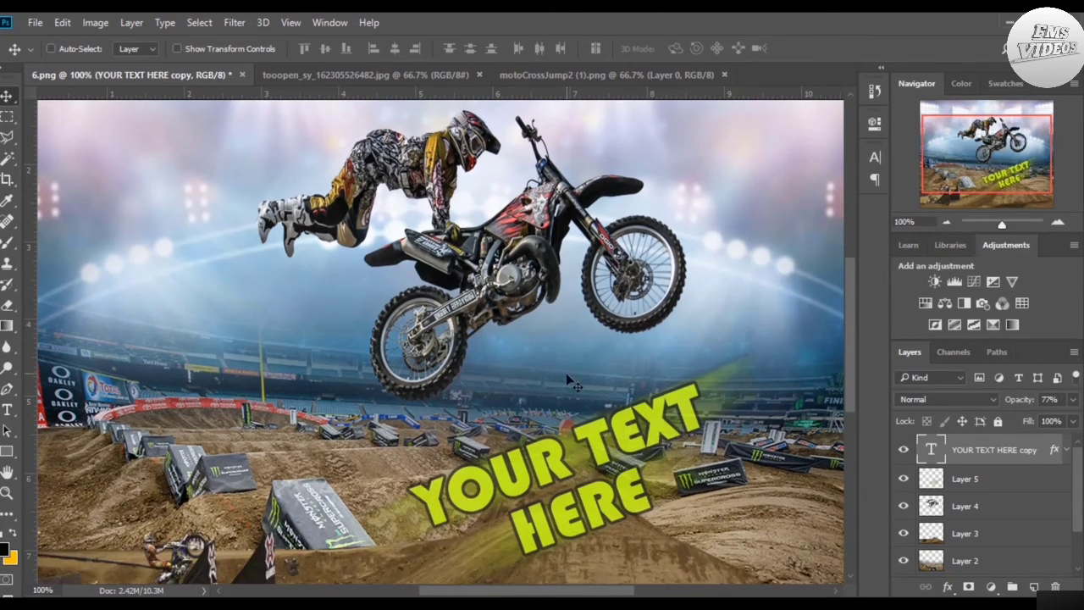
Step: Select Layer 3, switch to File Explorer and open dirt-charge-png-0 from folder 6 in Photoshop
{"action": "left_click", "coordinate": [983, 507]}
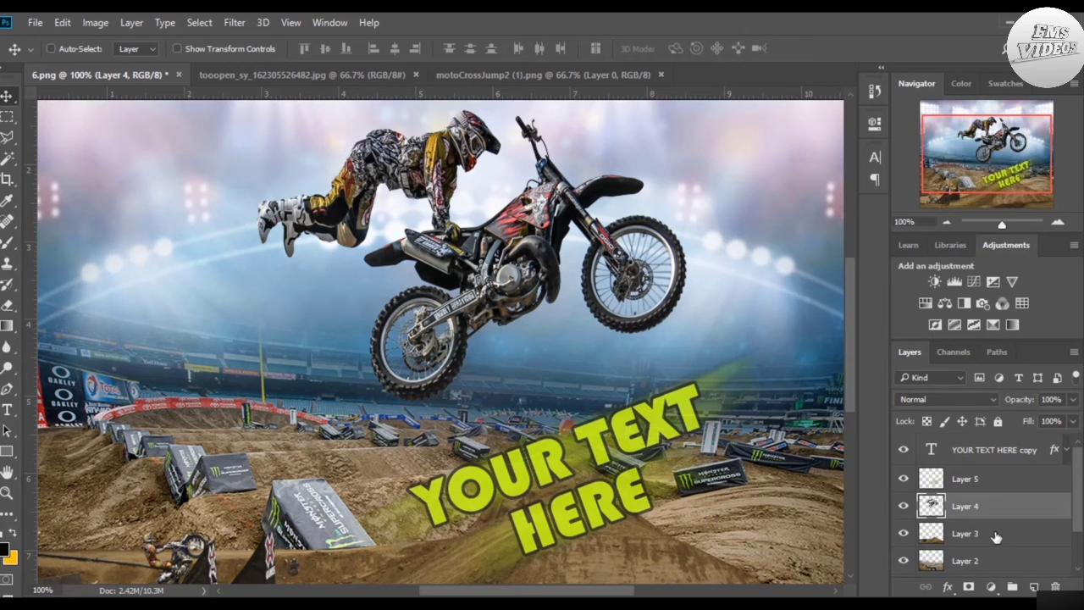
{"action": "left_click", "coordinate": [996, 535]}
{"action": "key", "text": "alt+Tab"}
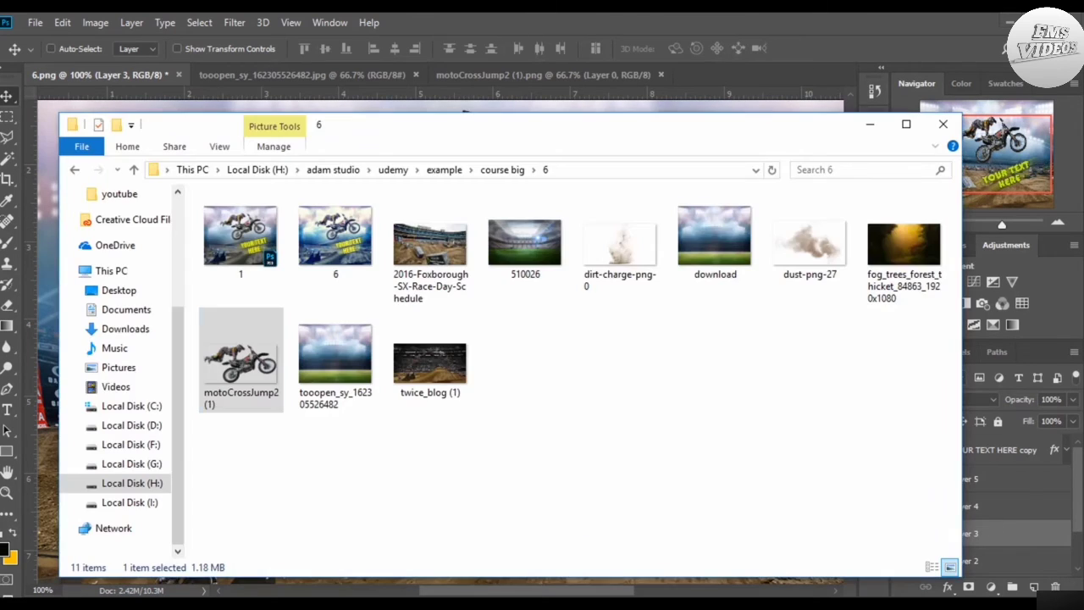
{"action": "left_click", "coordinate": [627, 259]}
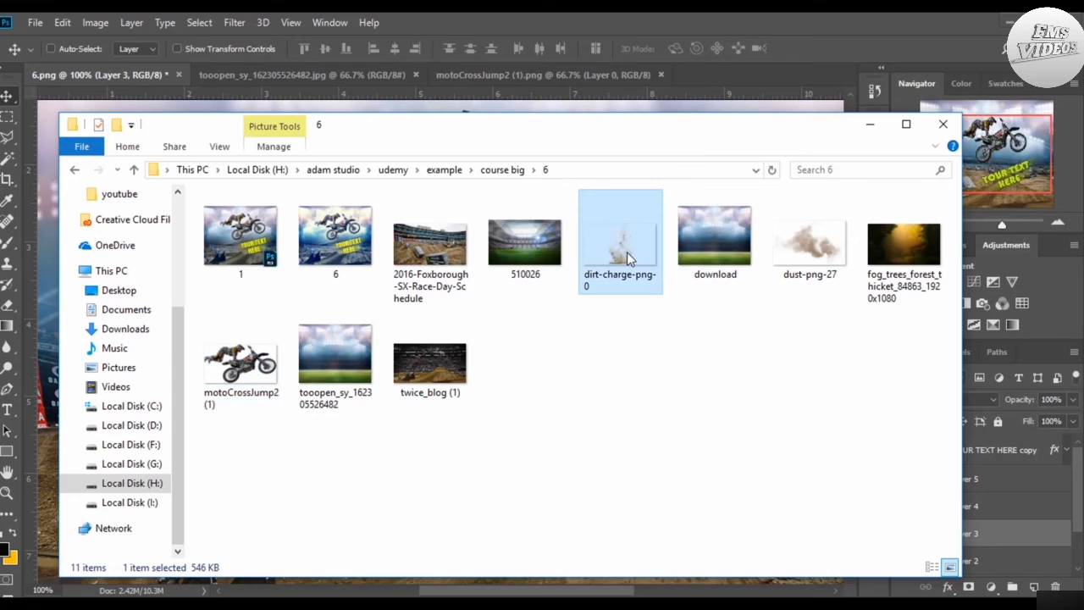
{"action": "double_click", "coordinate": [627, 258]}
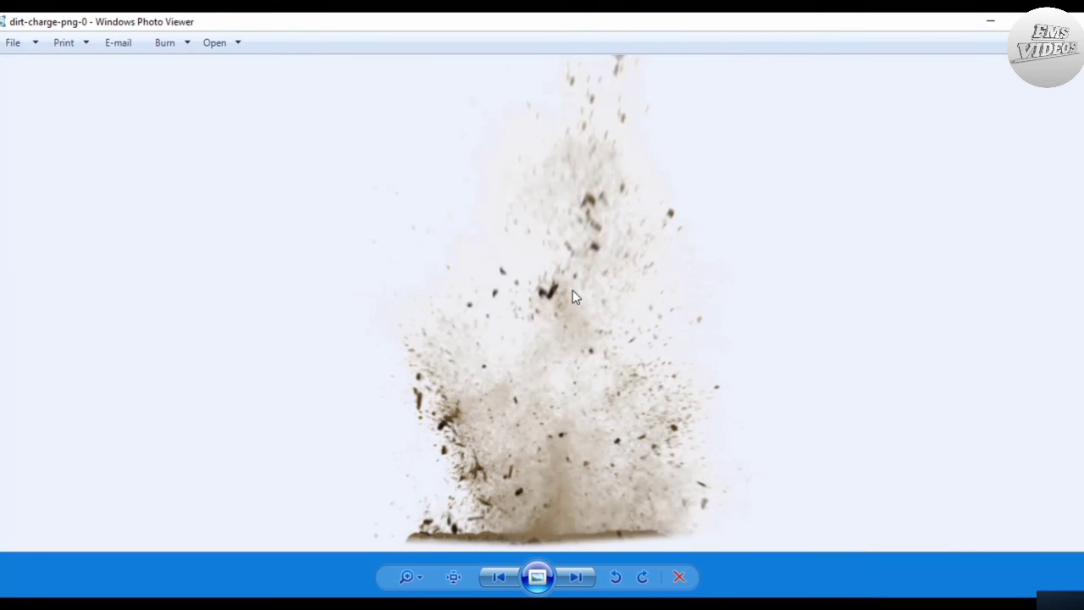
{"action": "right_click", "coordinate": [572, 296]}
{"action": "mouse_move", "coordinate": [654, 304]}
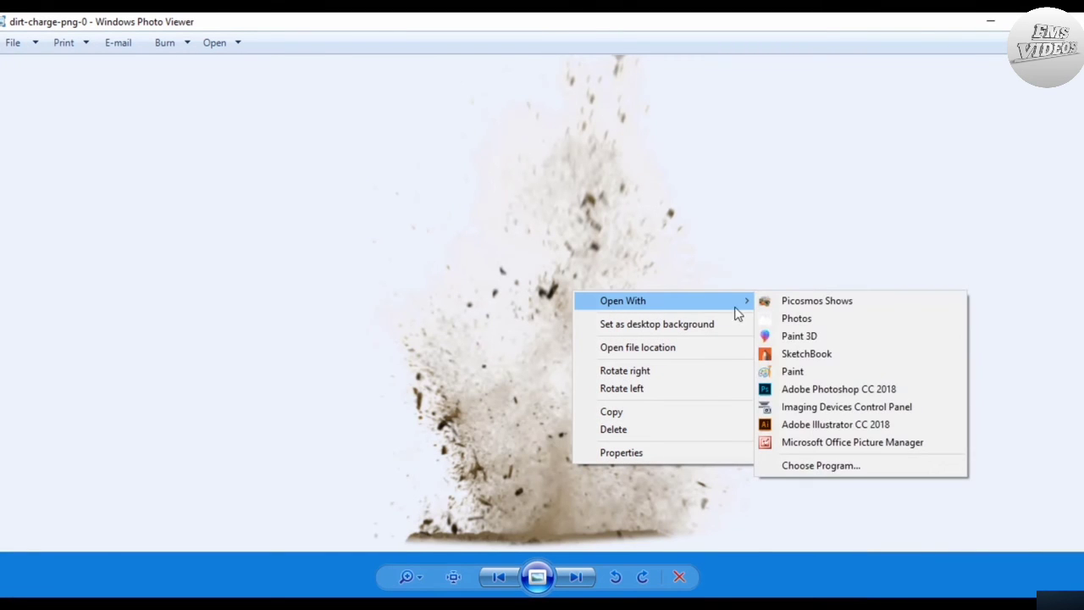
{"action": "left_click", "coordinate": [819, 389]}
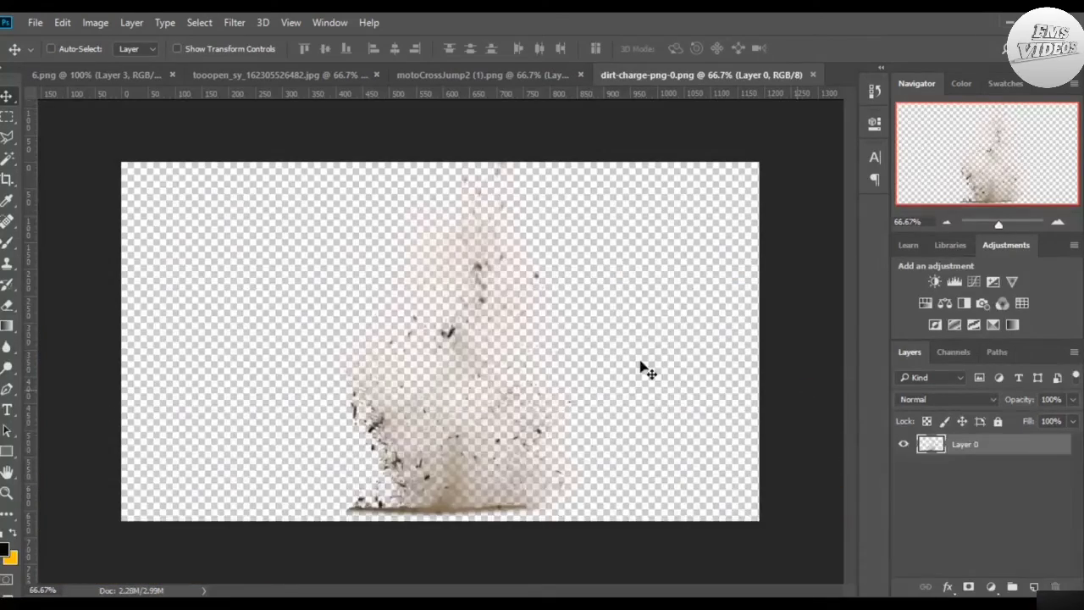
Step: Bring the dirt burst into 6.png as a layer above Layer 3, behind the bike and title
{"action": "mouse_move", "coordinate": [427, 501]}
{"action": "left_mouse_down"}
{"action": "mouse_move", "coordinate": [310, 293]}
{"action": "mouse_move", "coordinate": [146, 66]}
{"action": "mouse_move", "coordinate": [118, 74]}
{"action": "mouse_move", "coordinate": [406, 305]}
{"action": "mouse_move", "coordinate": [573, 400]}
{"action": "mouse_move", "coordinate": [564, 273]}
{"action": "left_mouse_up"}
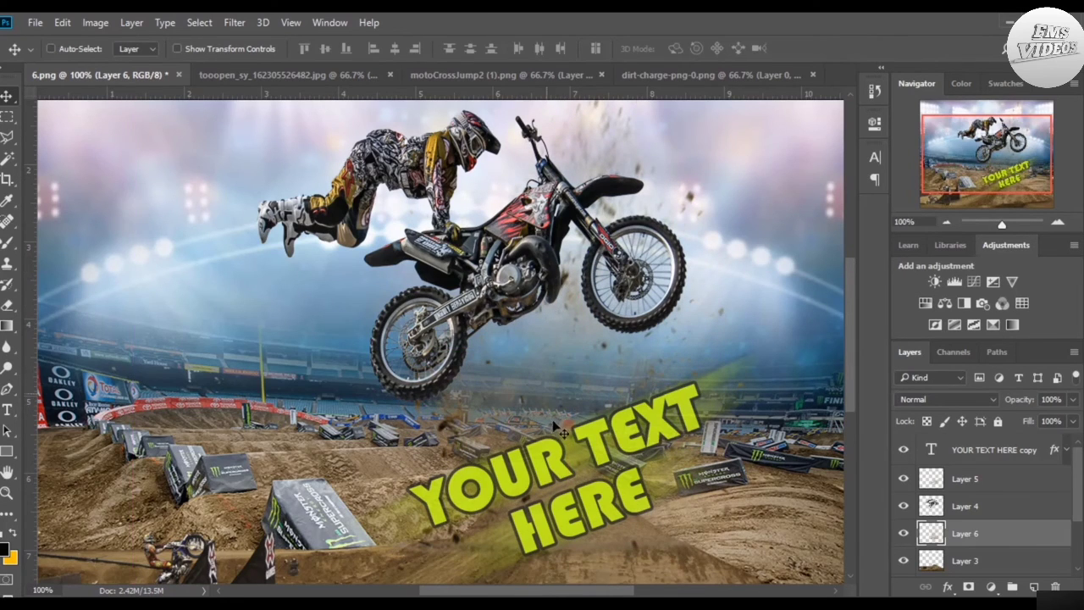
{"action": "scroll", "coordinate": [554, 427], "scroll_direction": "down", "scroll_amount": 1}
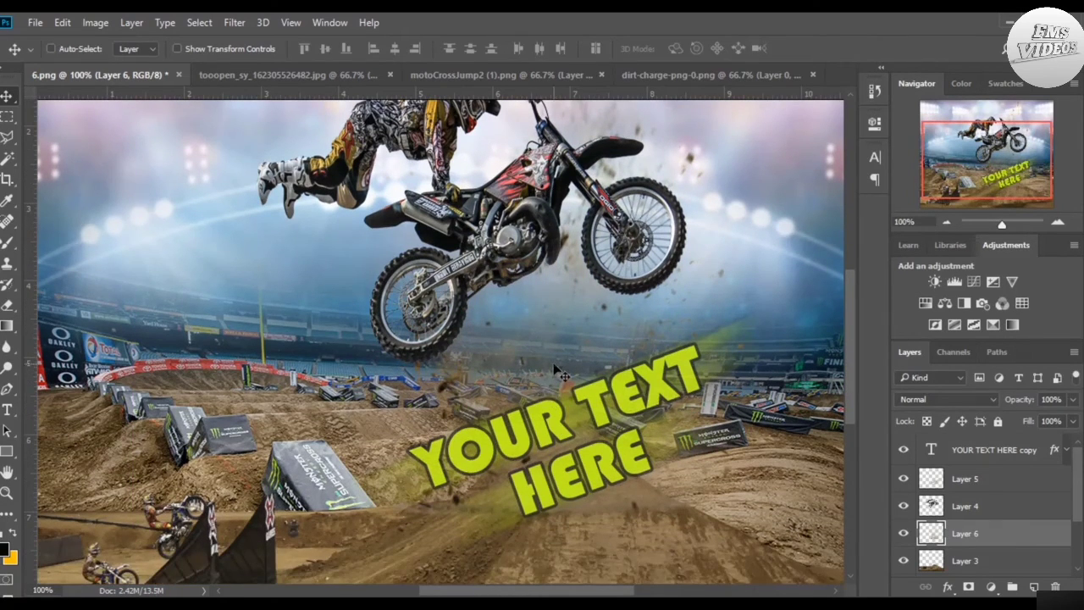
{"action": "scroll", "coordinate": [565, 378], "scroll_direction": "up", "scroll_amount": 3}
{"action": "scroll", "coordinate": [578, 377], "scroll_direction": "down", "scroll_amount": 4}
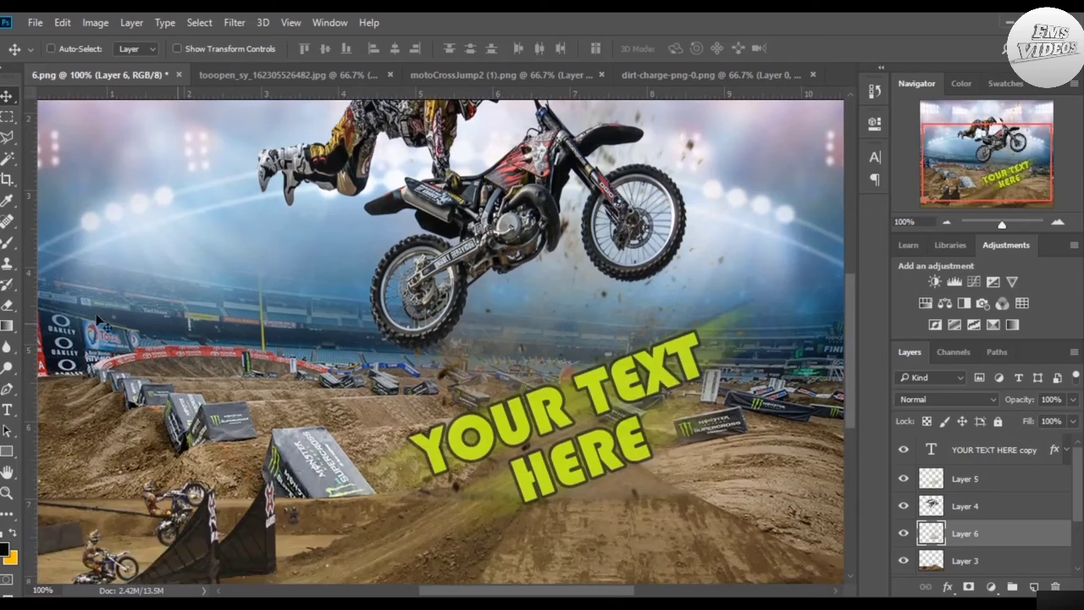
Step: Erase the dirt burst's lower edge around the word "HERE" using a soft 117 px eraser, and check the whole poster
{"action": "left_click", "coordinate": [7, 305]}
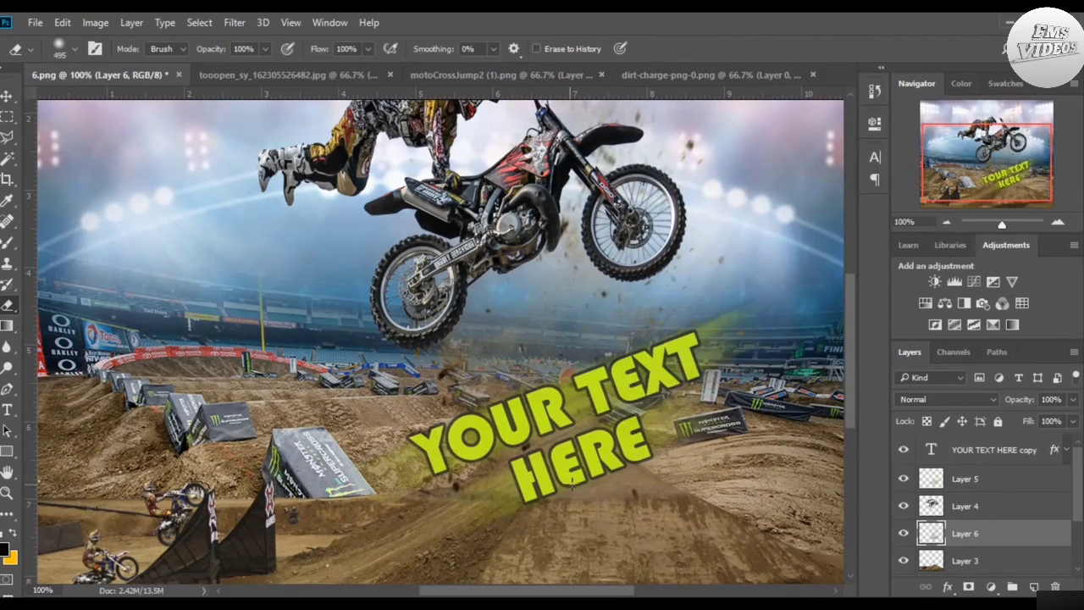
{"action": "left_click", "coordinate": [72, 51]}
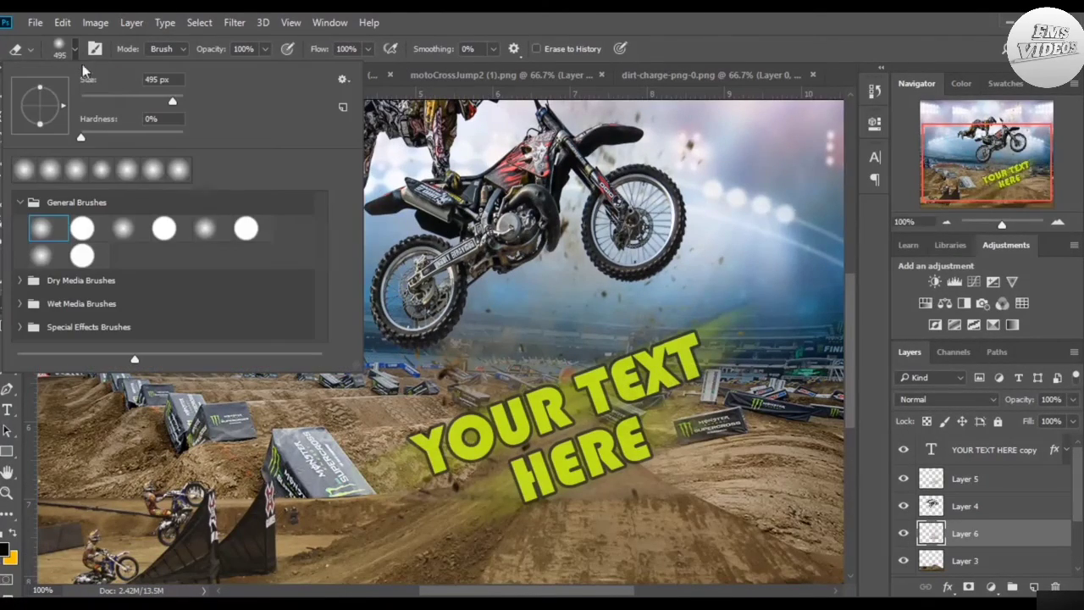
{"action": "left_click", "coordinate": [135, 97]}
{"action": "left_click", "coordinate": [653, 495]}
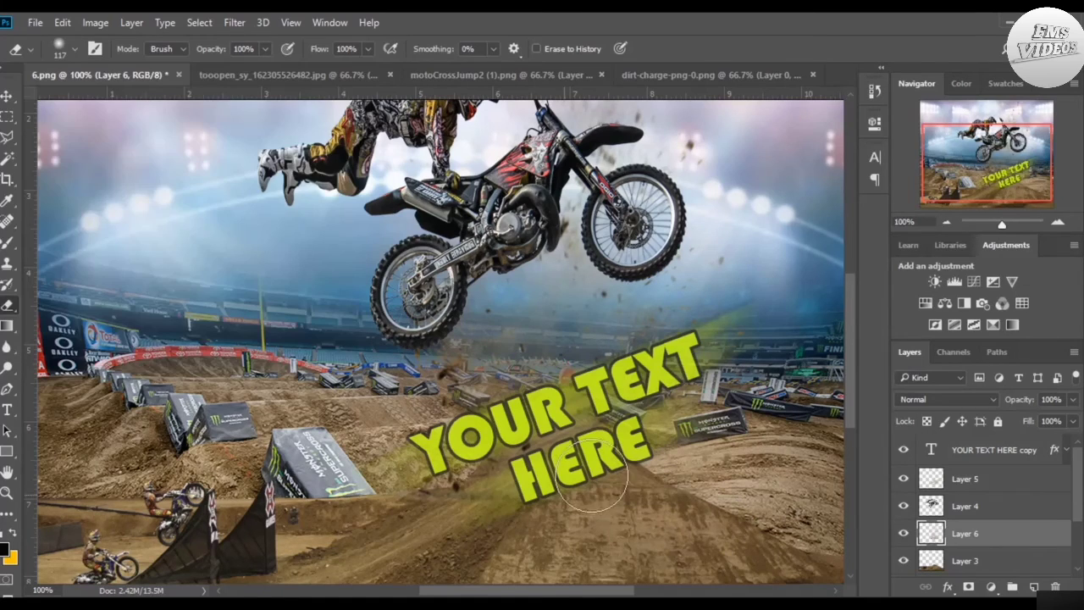
{"action": "left_click_drag", "start_coordinate": [677, 455], "coordinate": [655, 463]}
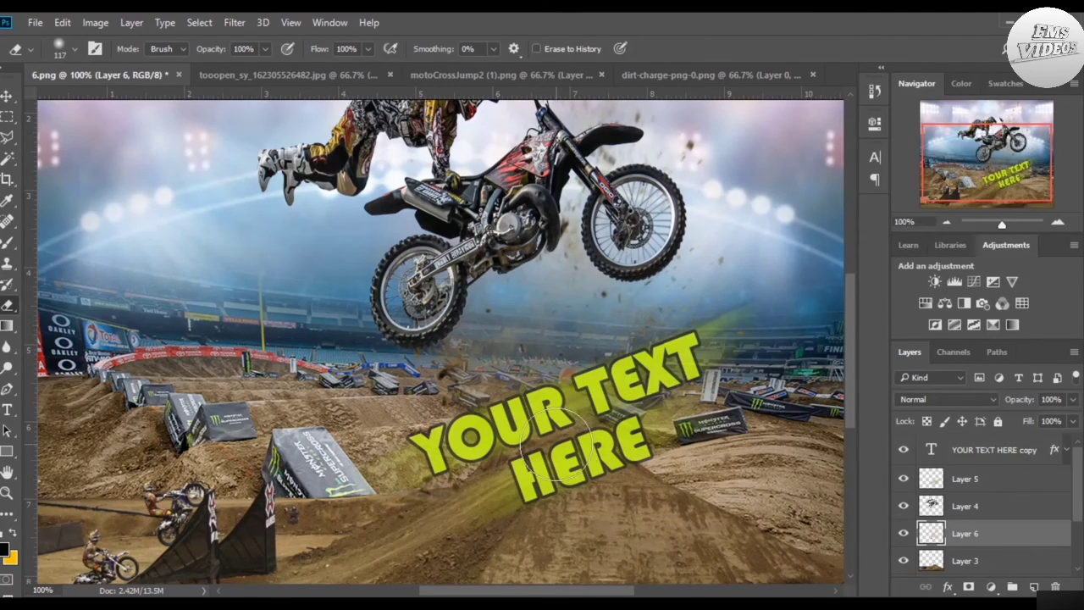
{"action": "left_click_drag", "start_coordinate": [987, 215], "coordinate": [986, 198]}
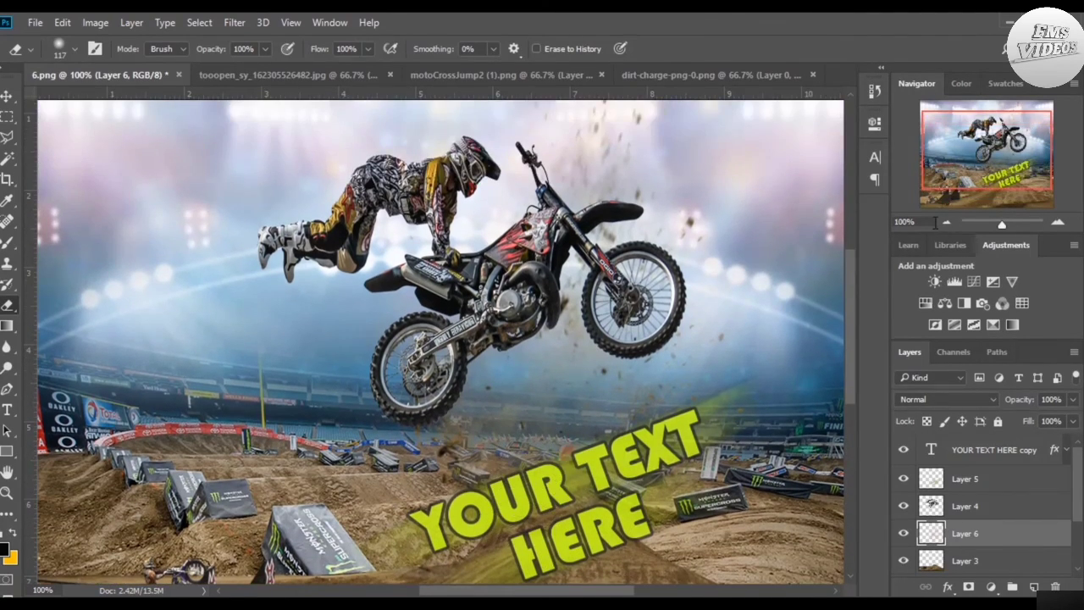
{"action": "left_click_drag", "start_coordinate": [935, 222], "coordinate": [730, 231]}
{"action": "type", "text": "50"}
{"action": "key", "text": "Return"}
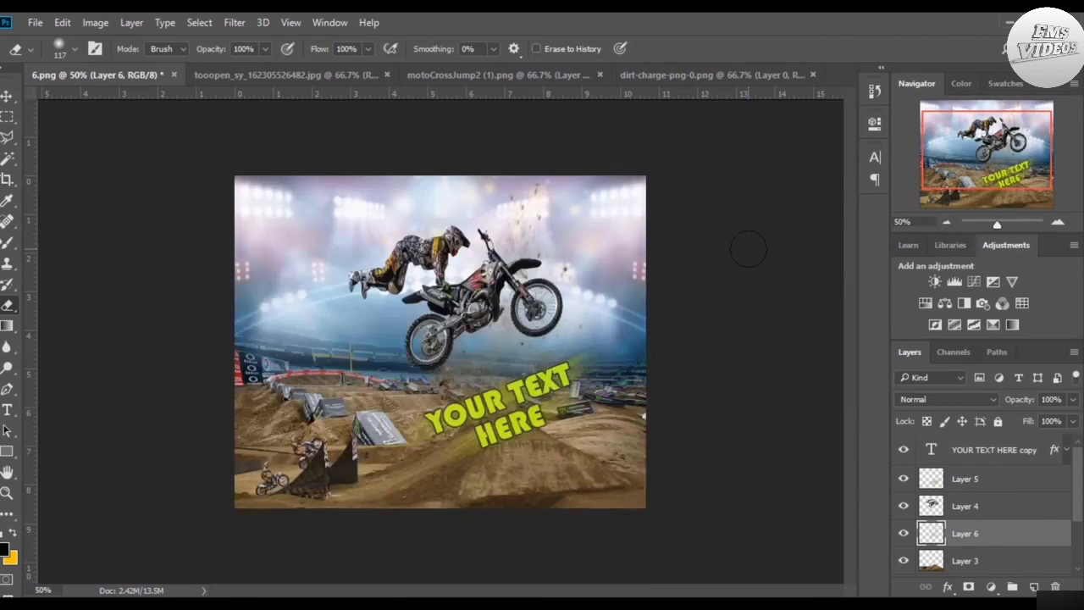